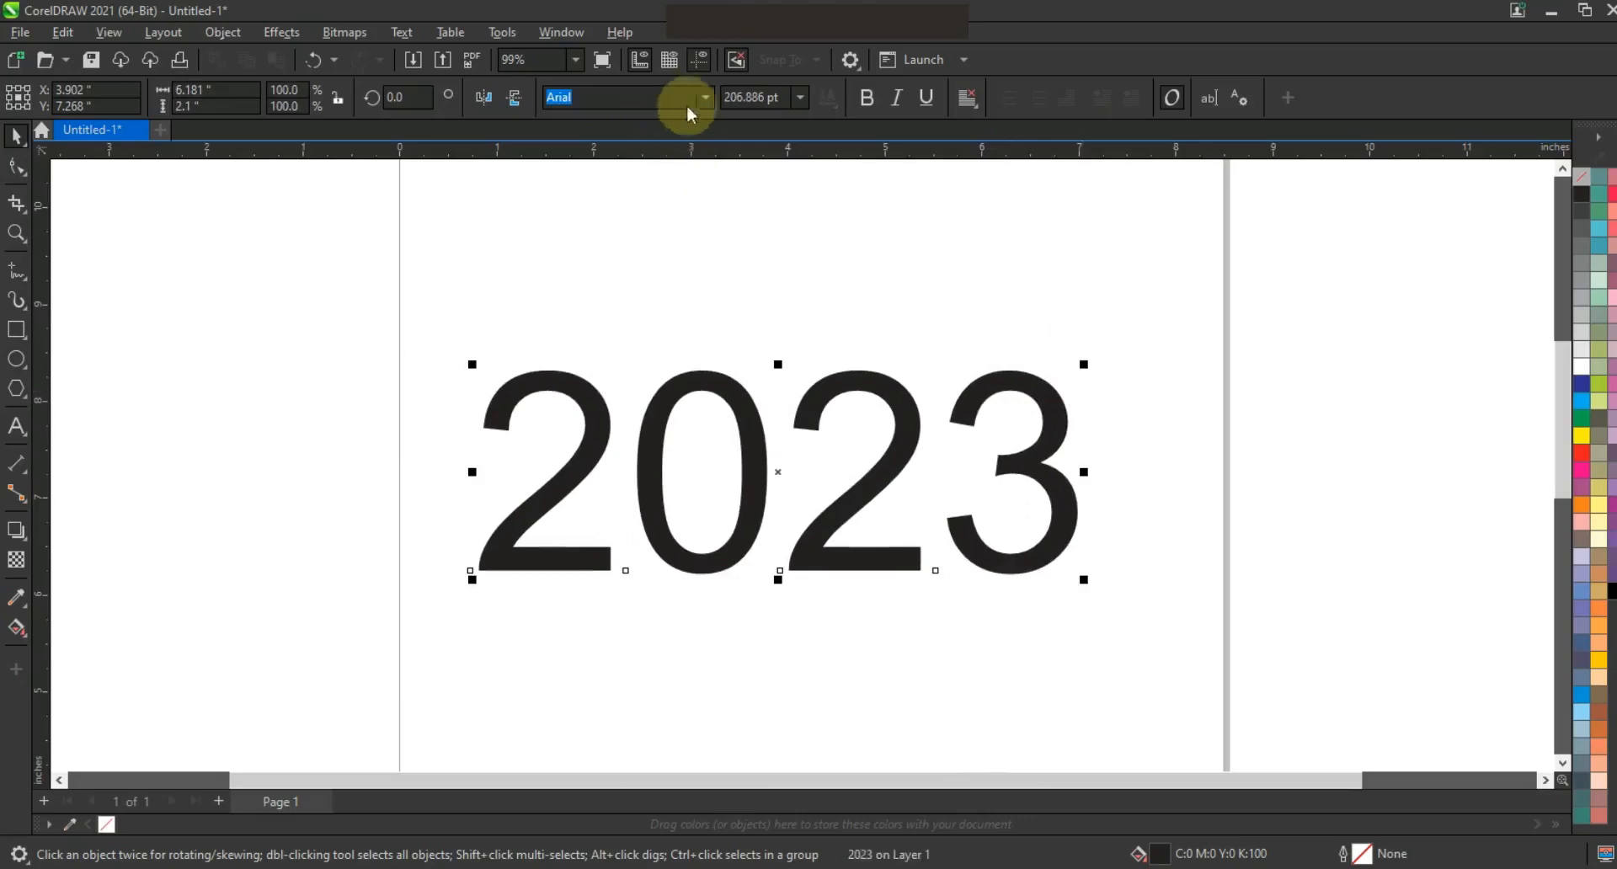
Set the font of the 2023 text to BinnerD
left_click(705, 97)
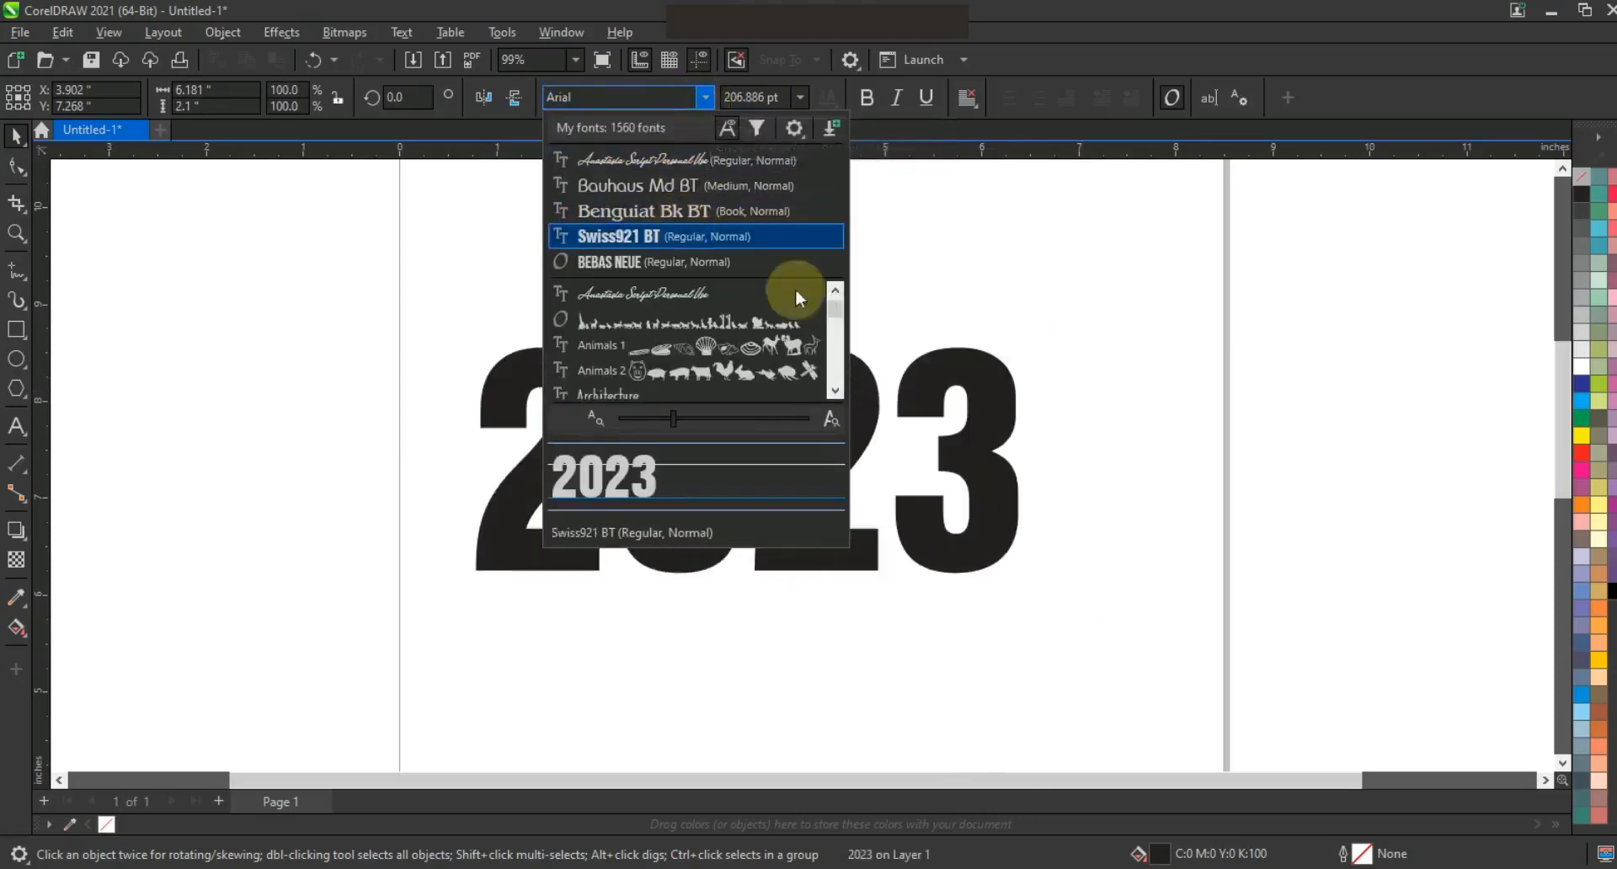
scroll(834, 362, "down", 5)
scroll(834, 364, "down", 4)
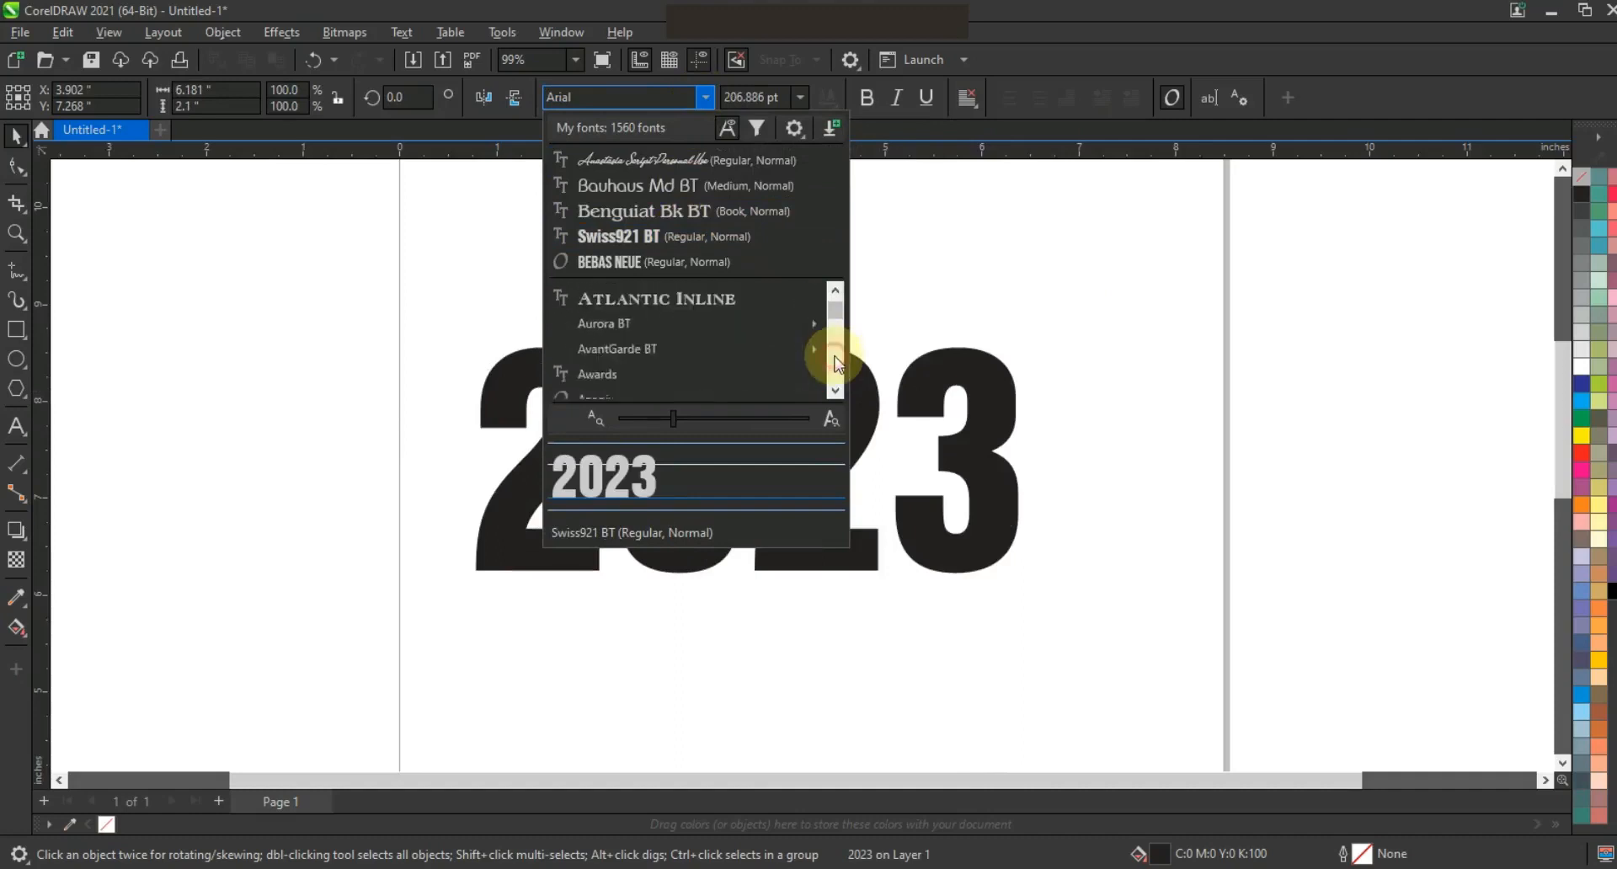
scroll(834, 361, "down", 6)
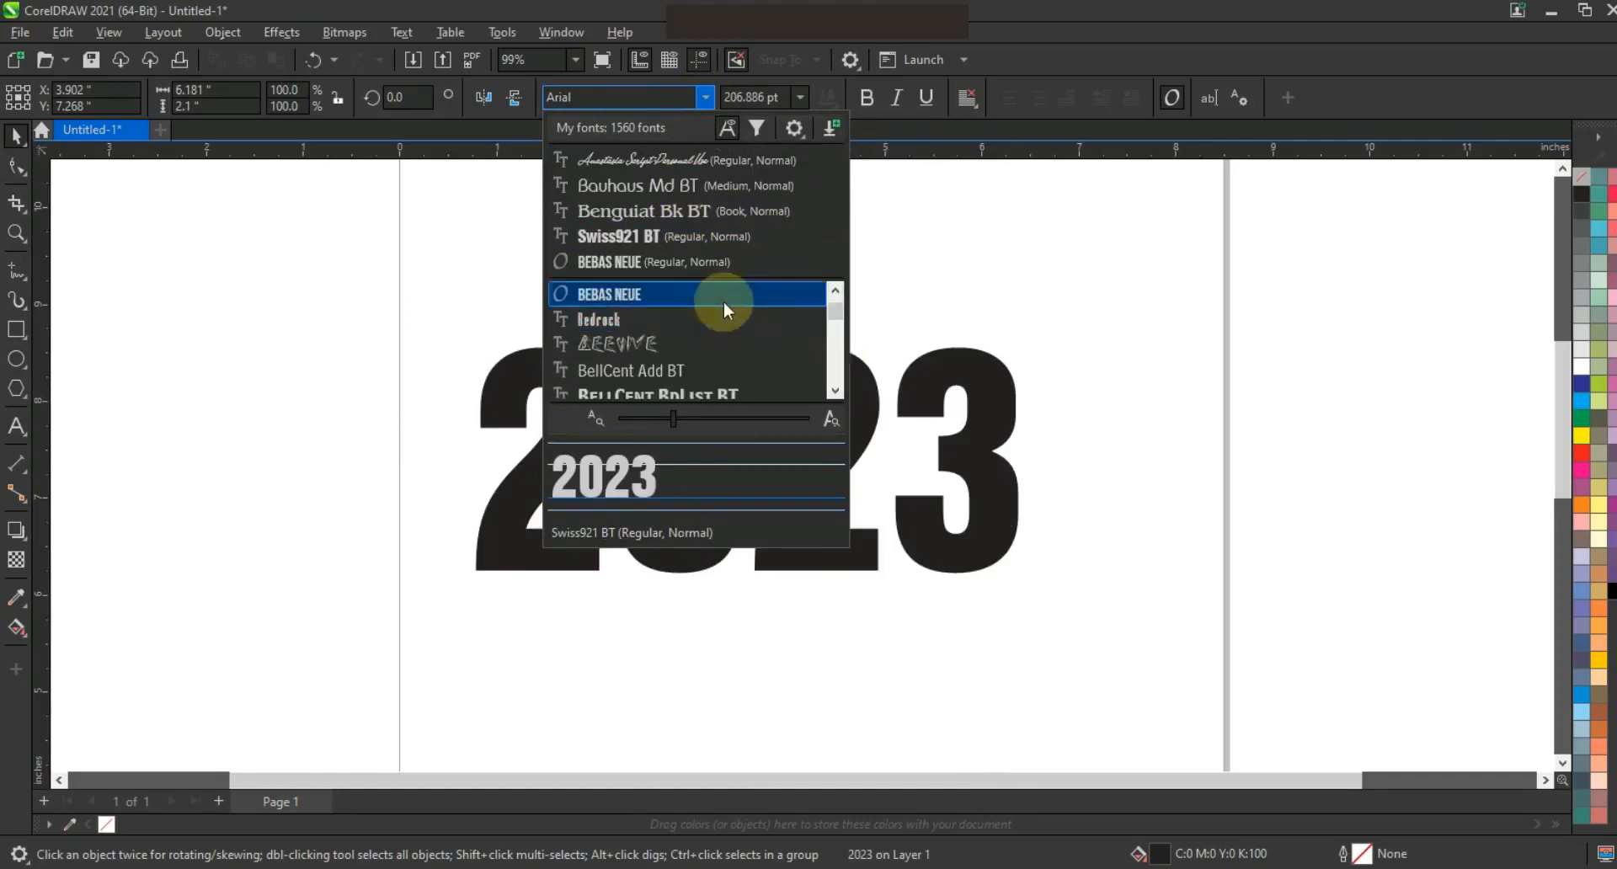
scroll(834, 336, "down", 4)
scroll(841, 337, "down", 5)
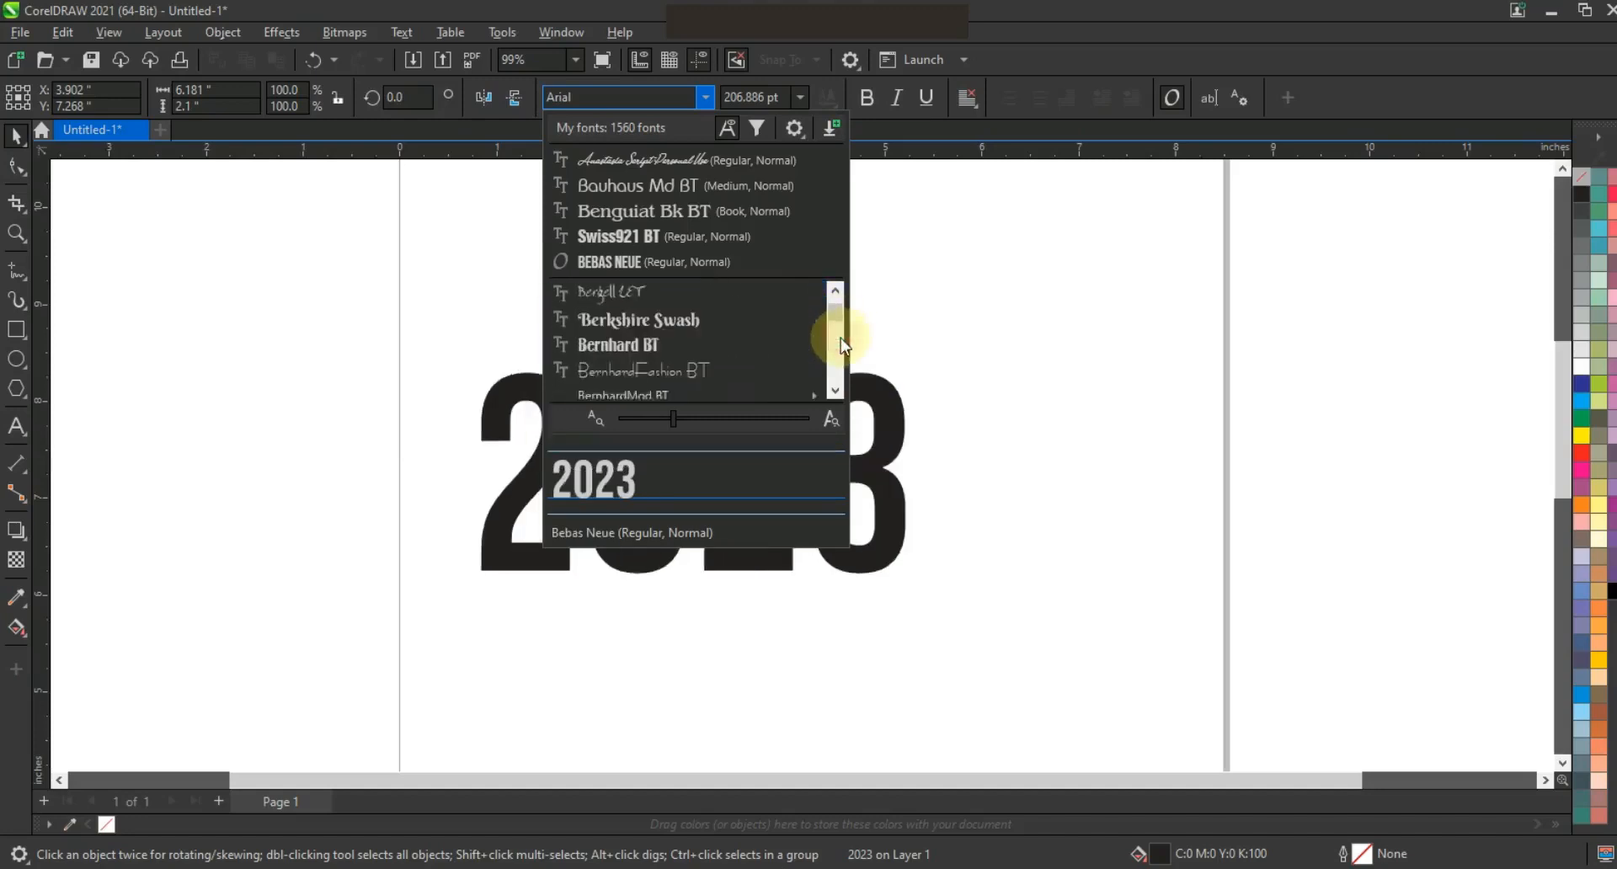
scroll(841, 337, "down", 2)
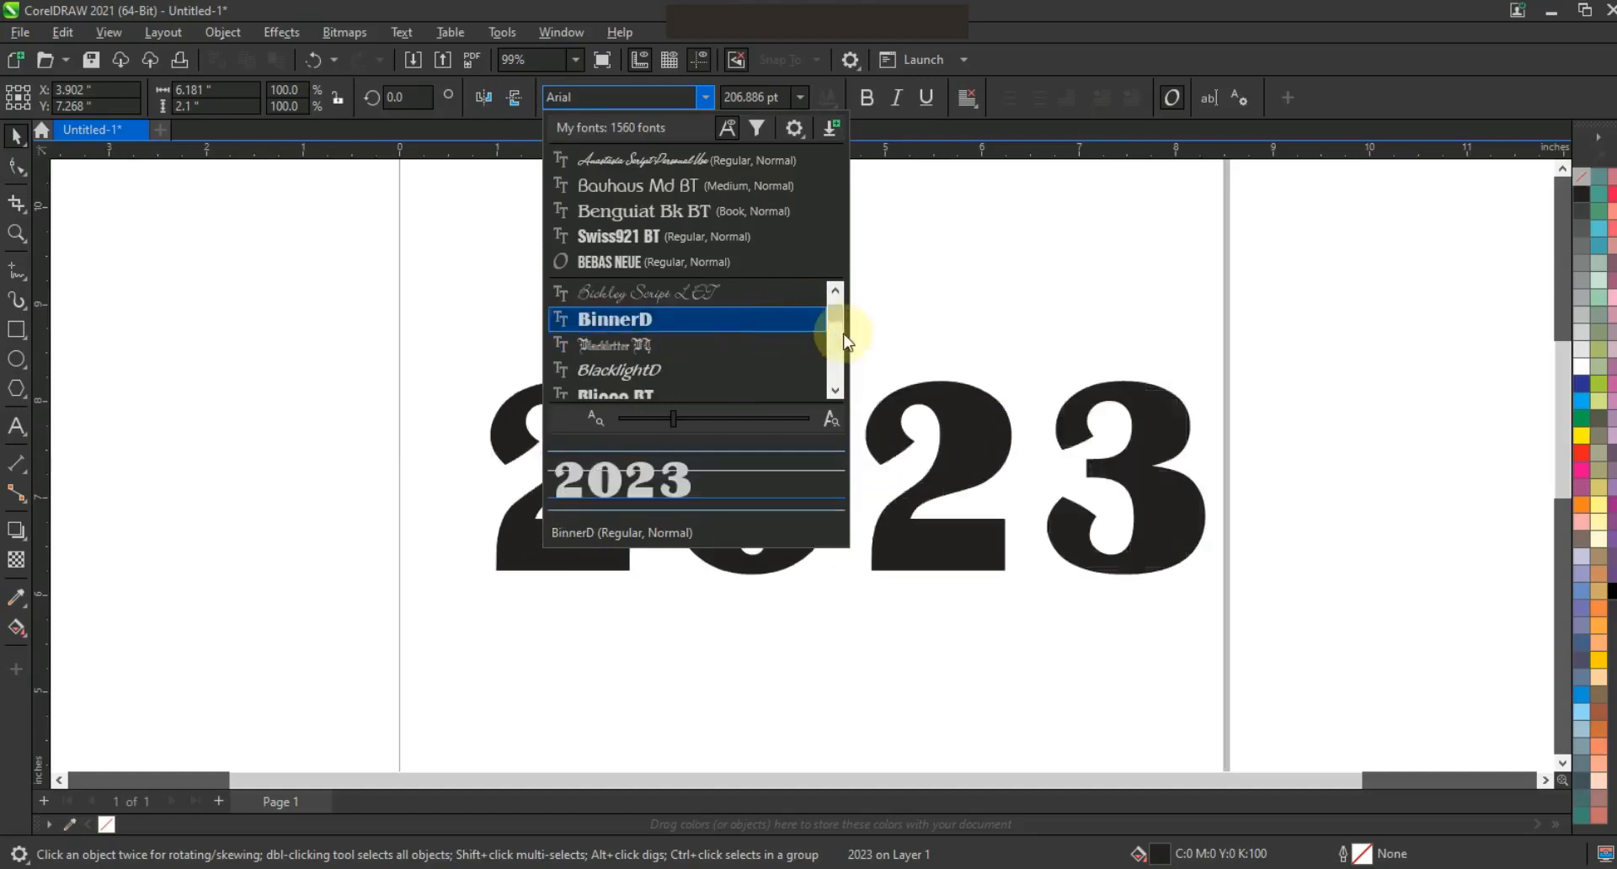
left_click(739, 320)
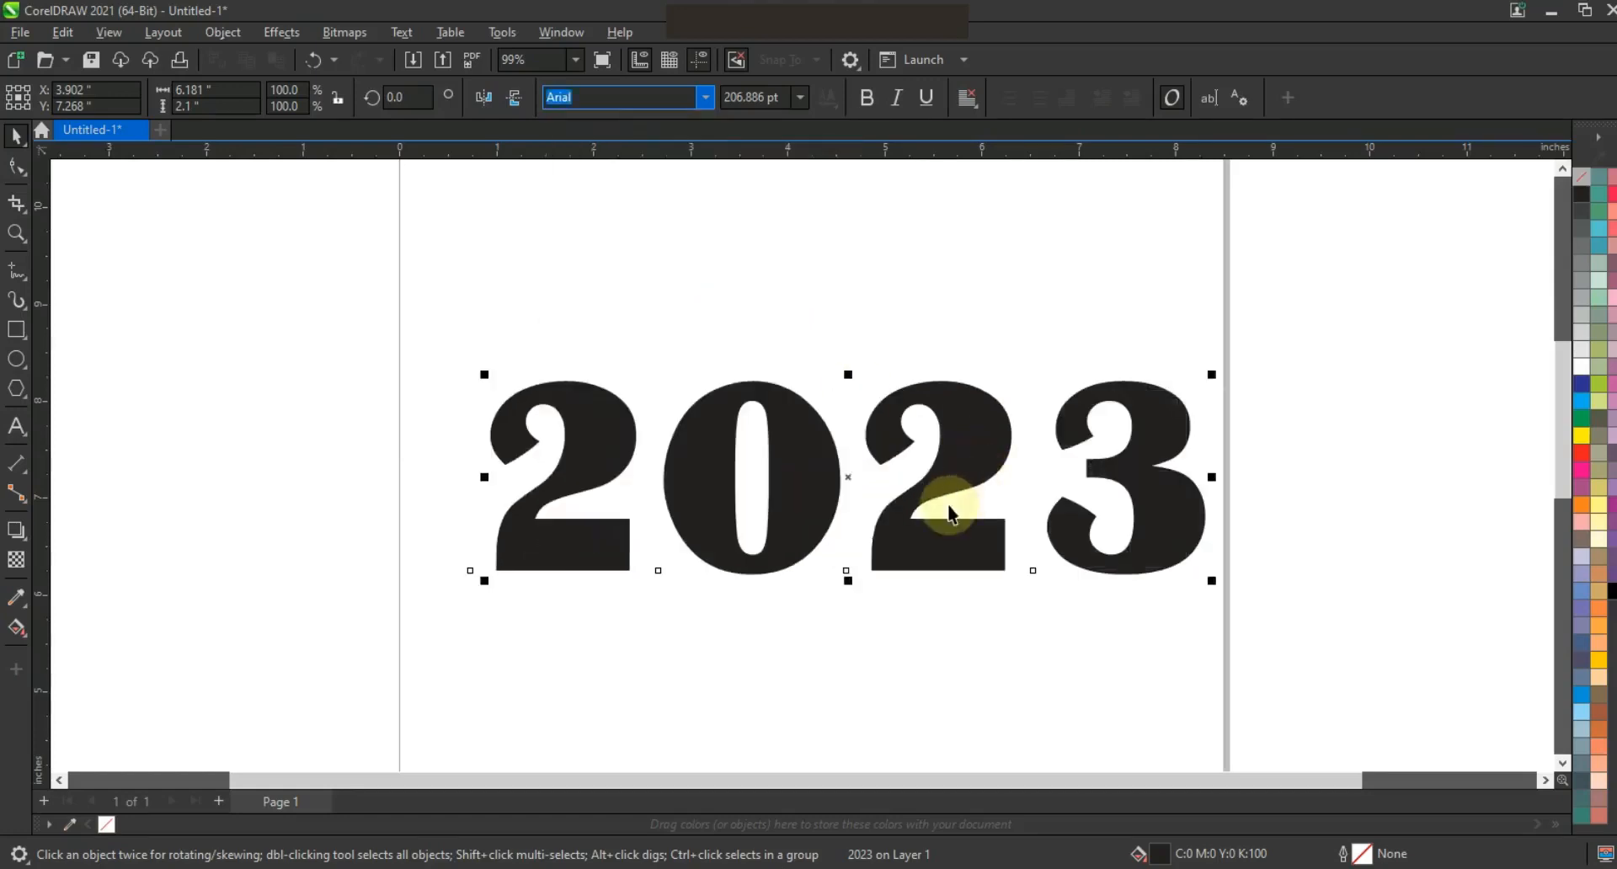
Tighten the character spacing of the 2023 text until the first 2, the 0 and the second 2 nearly touch
left_click(17, 168)
left_click_drag(1173, 521, 1078, 512)
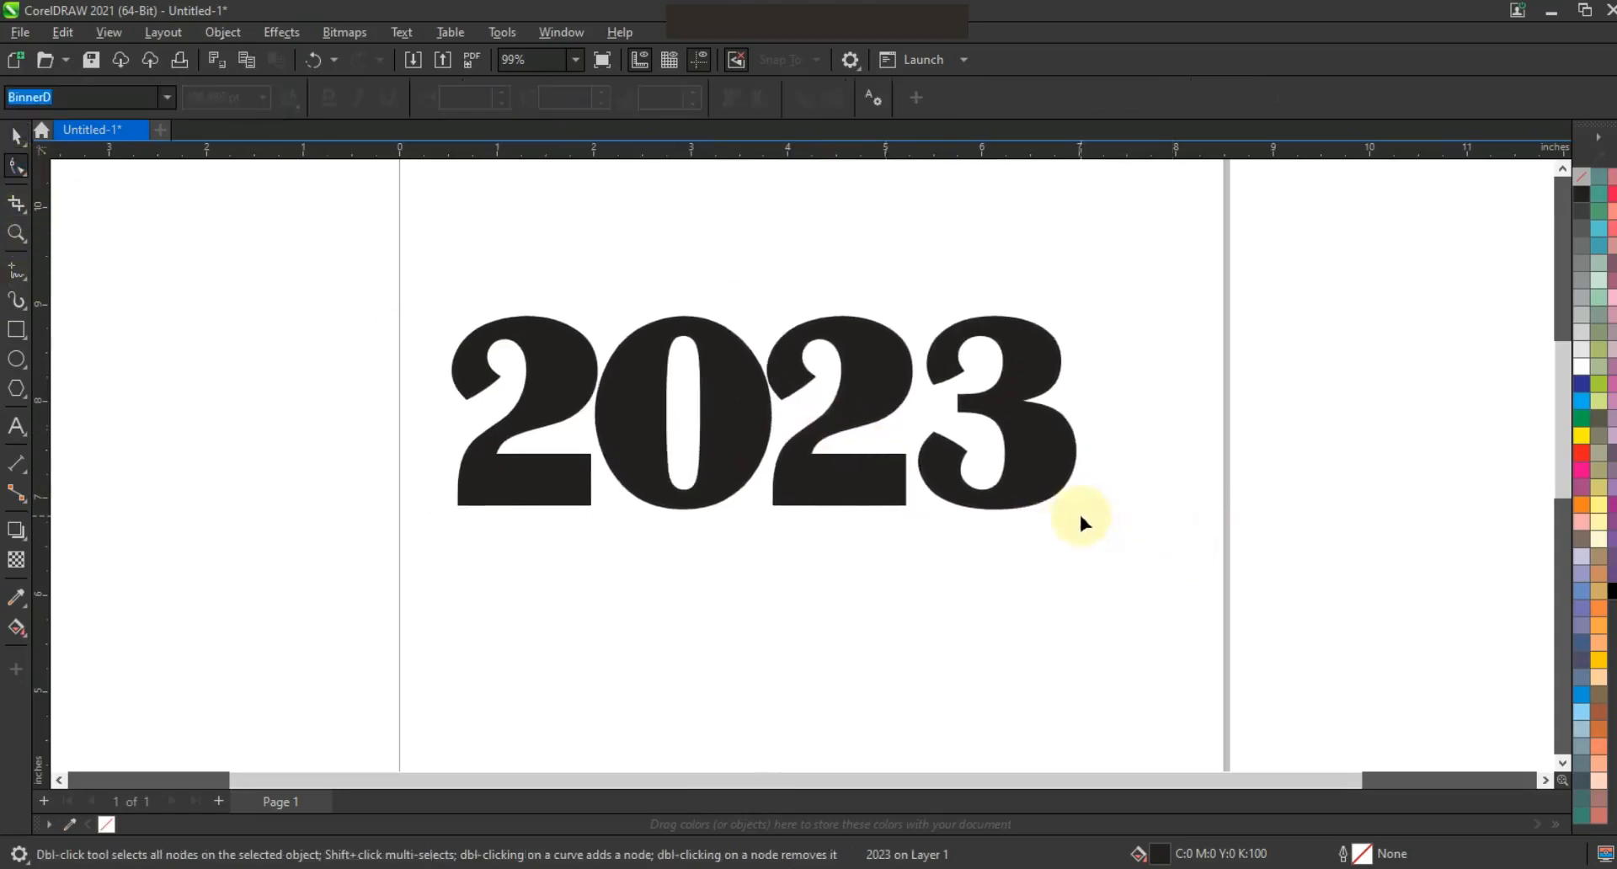
left_click(17, 135)
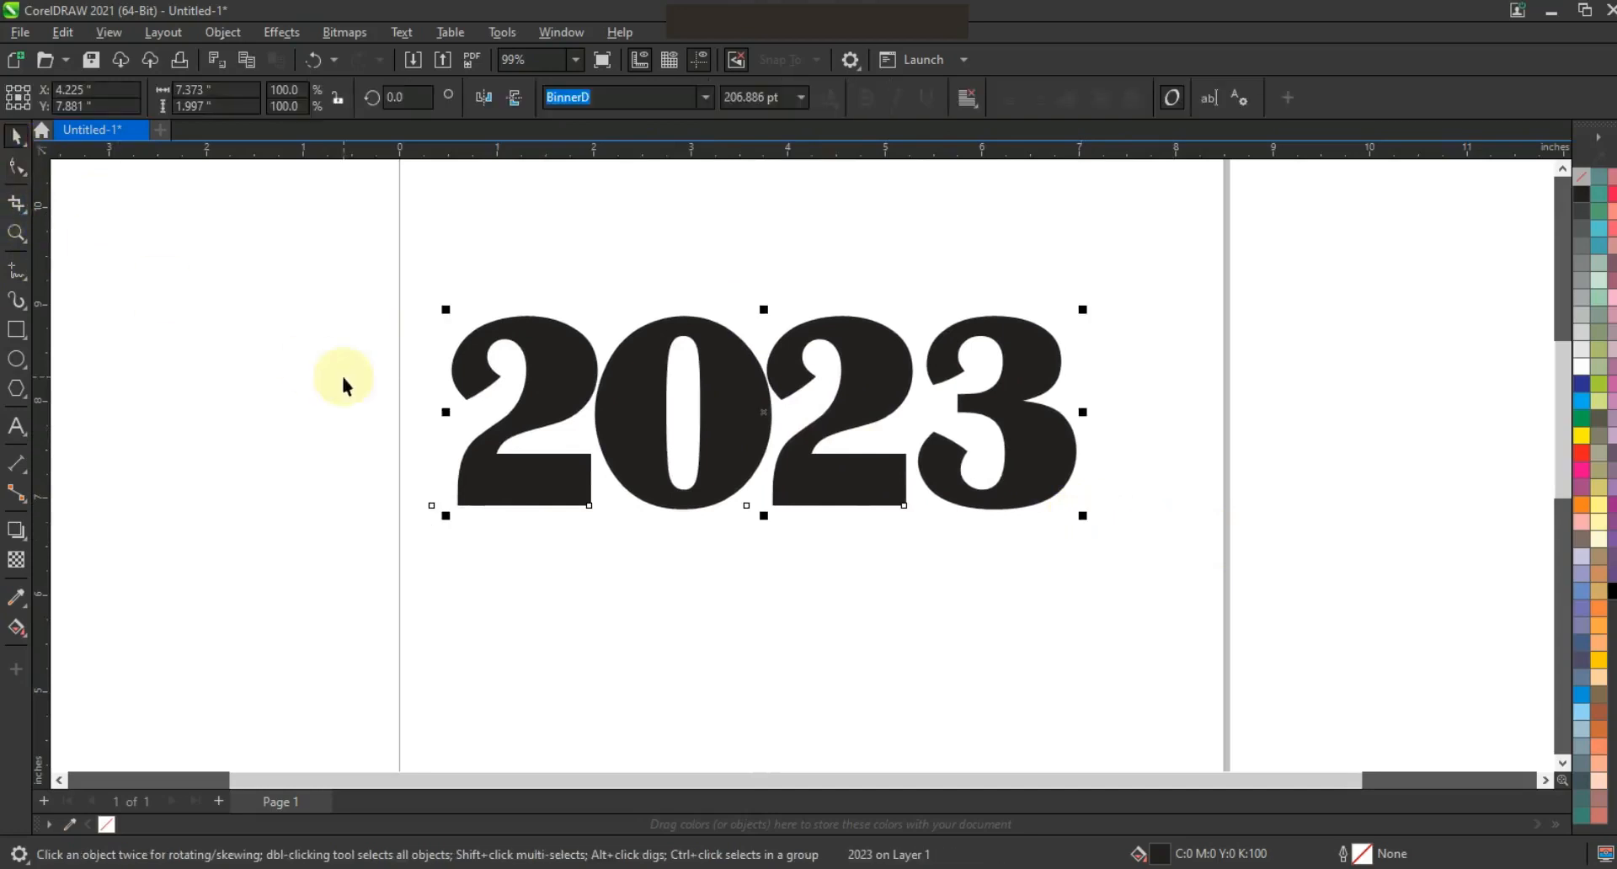
Convert the 2023 text to curves and replace its fill with a black outline
key("ctrl+q")
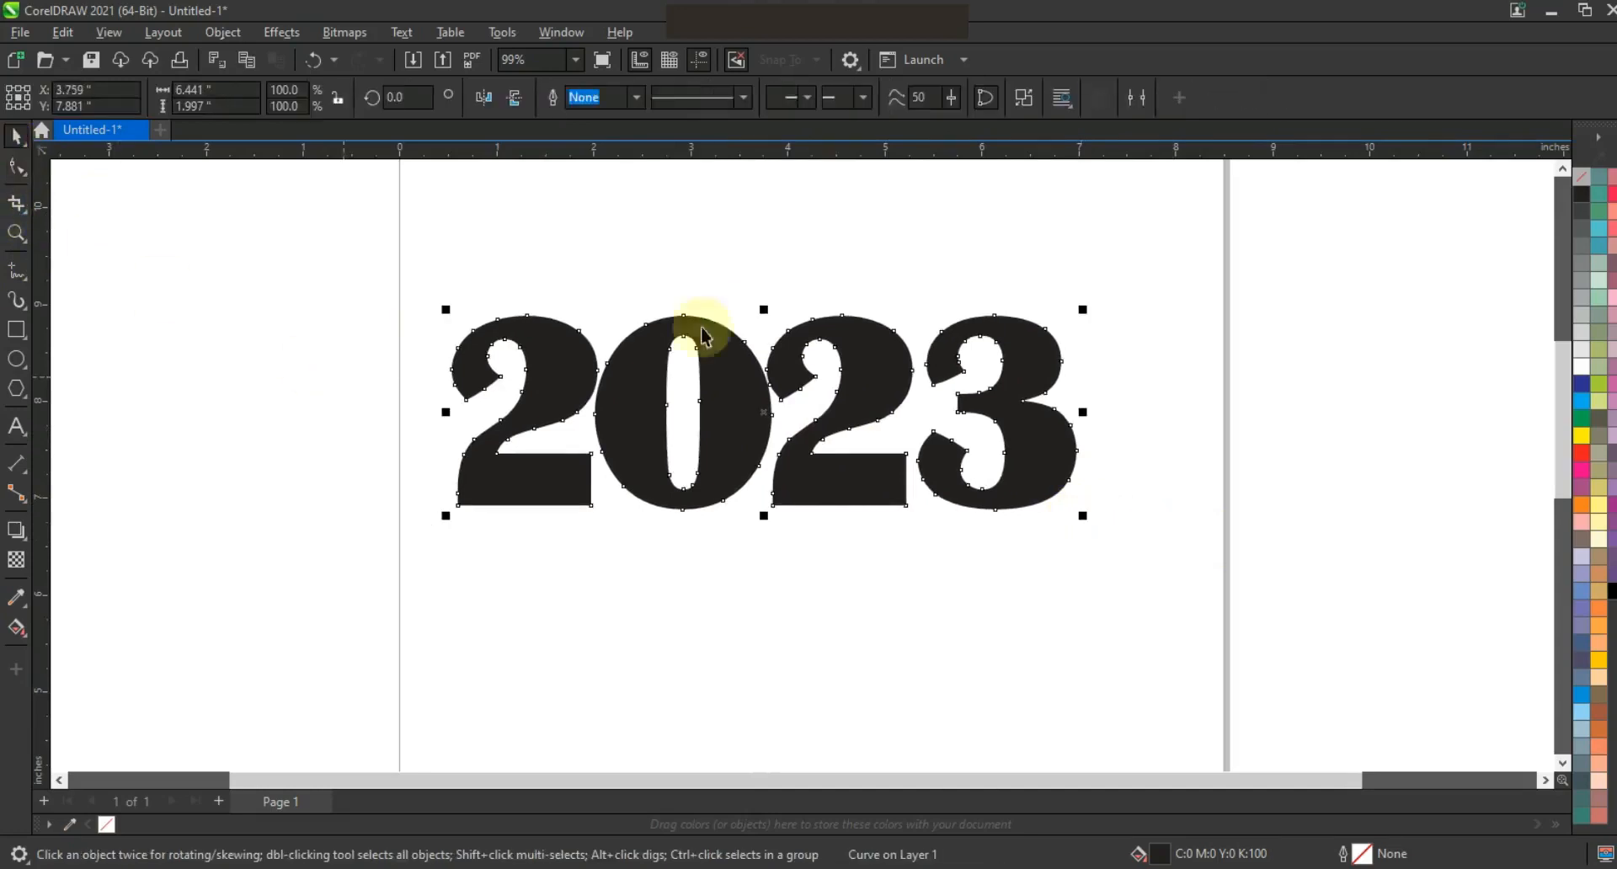
left_click(1584, 187)
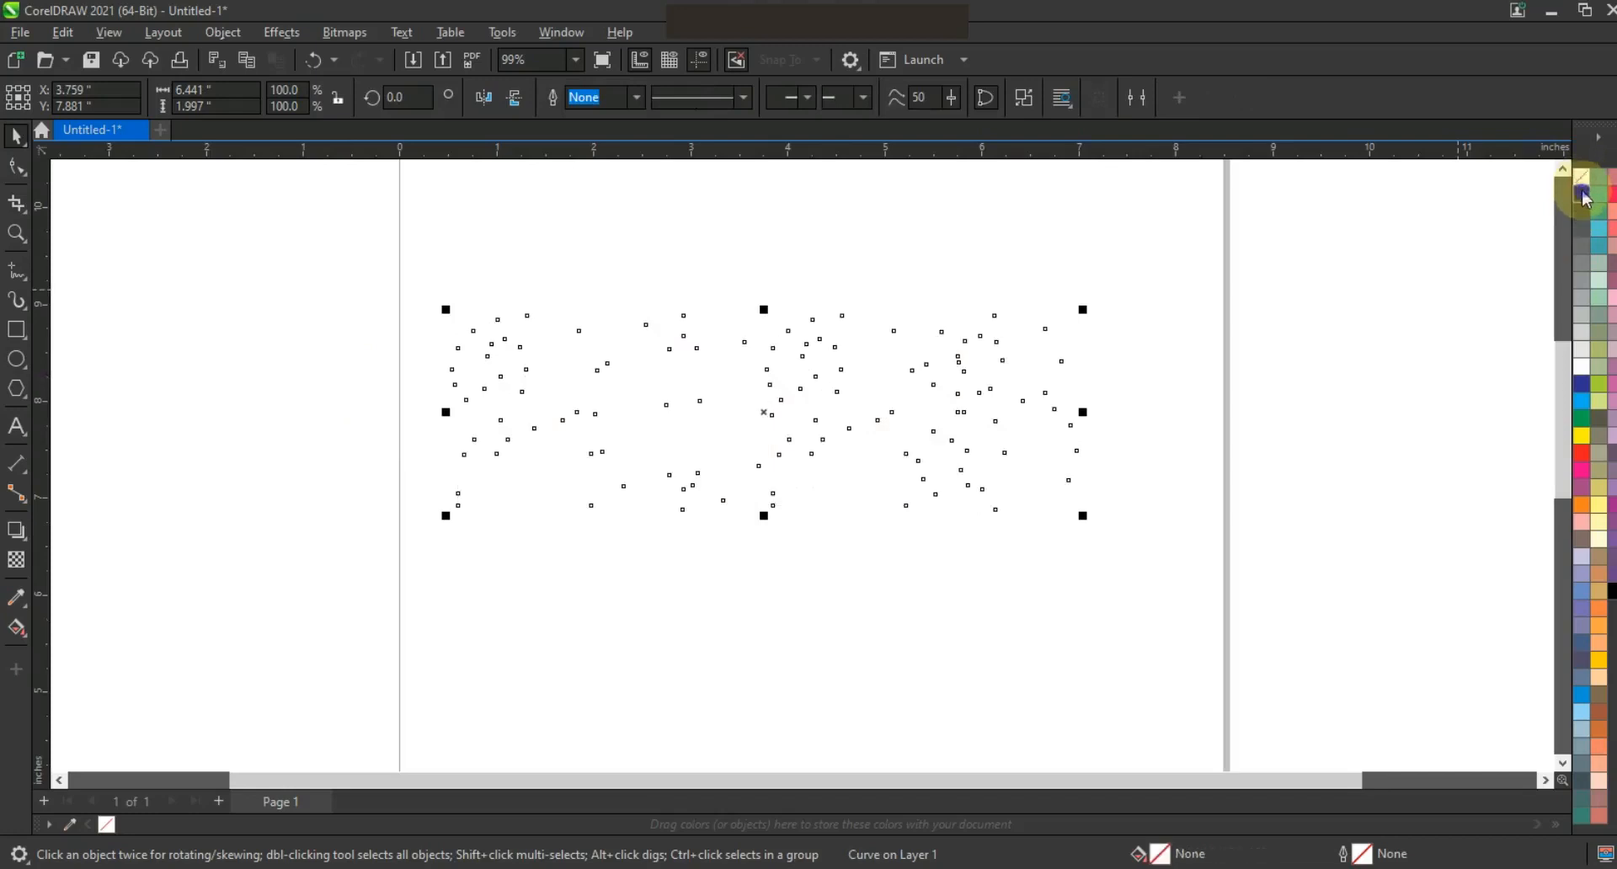
right_click(1583, 190)
left_click(1552, 211)
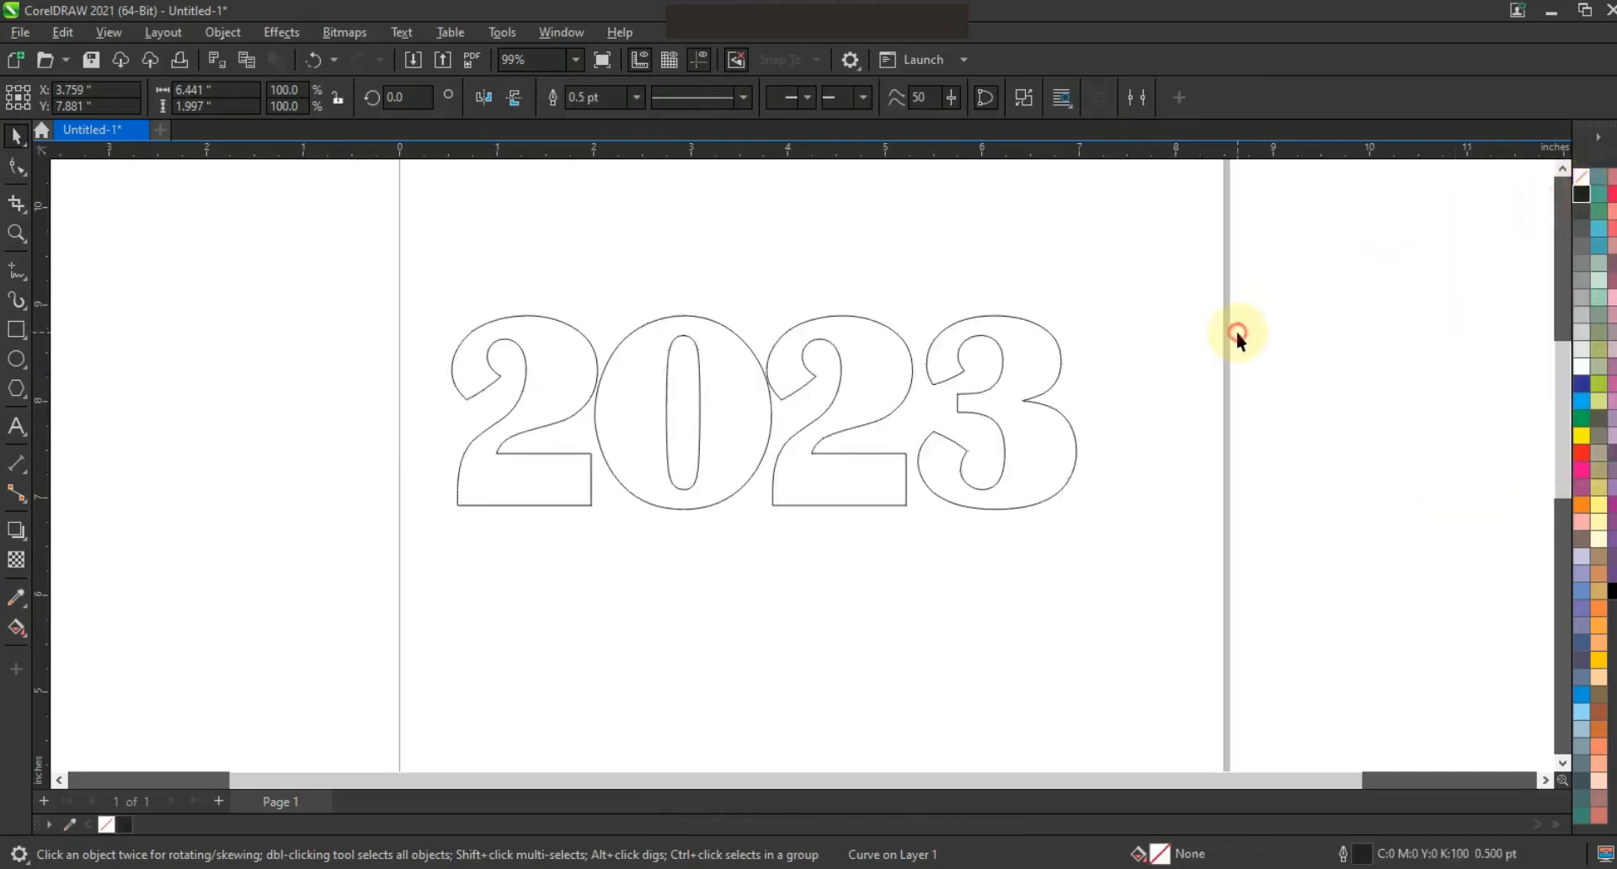
left_click(84, 249)
Draw an open zigzag polyline about 6.47 by 2.1 inches across all the digits, turning back at the right side of the 3
left_click(17, 232)
left_click_drag(359, 274, 1153, 541)
key("space")
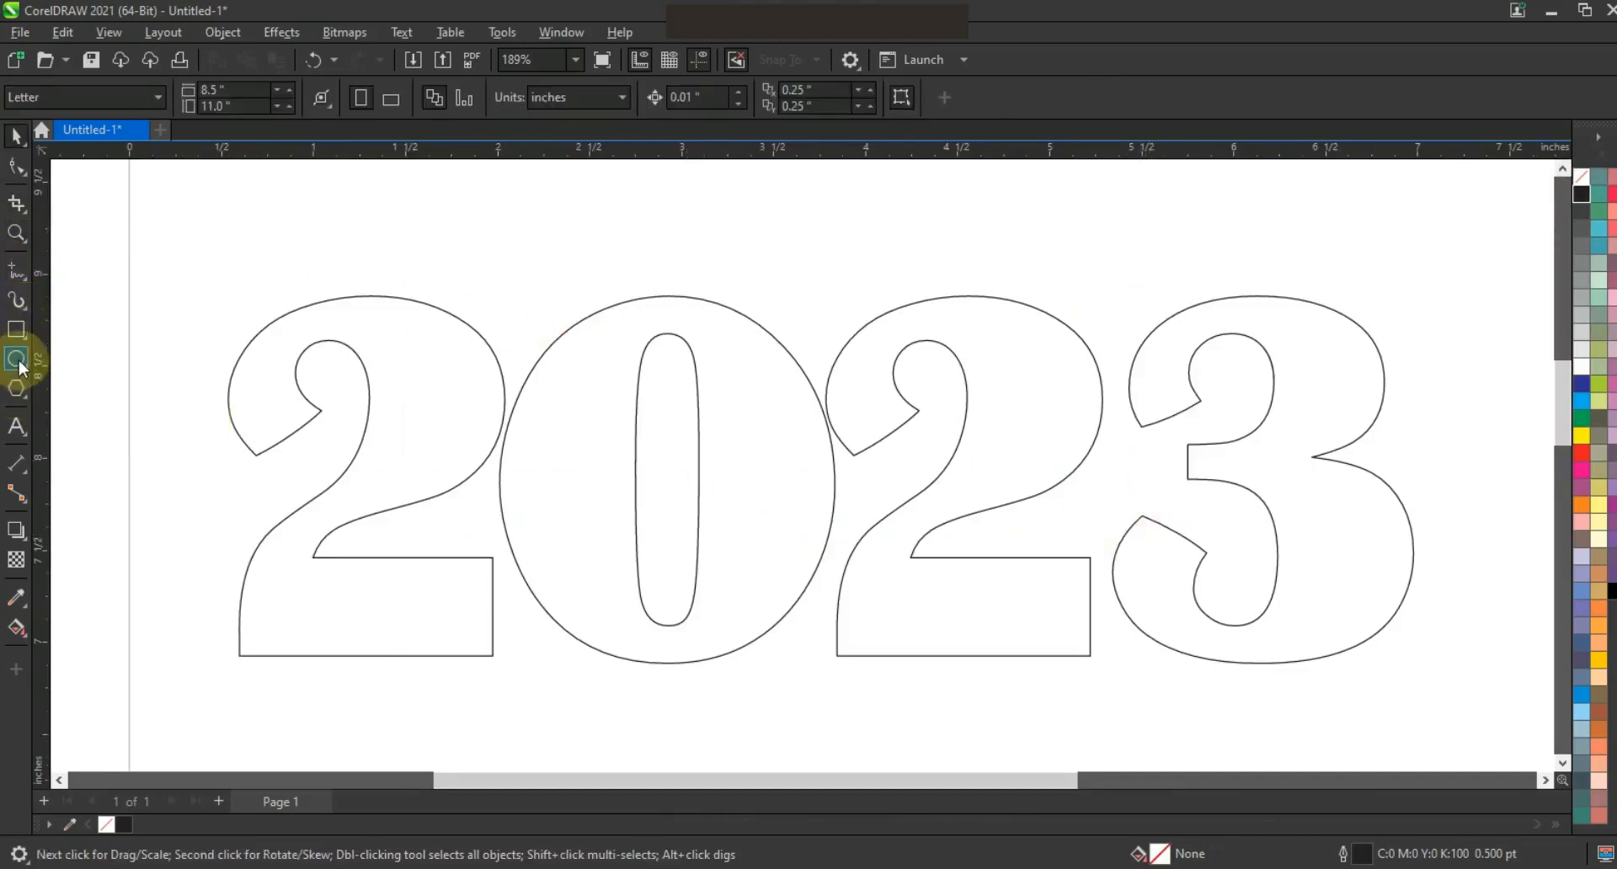
left_click(17, 271)
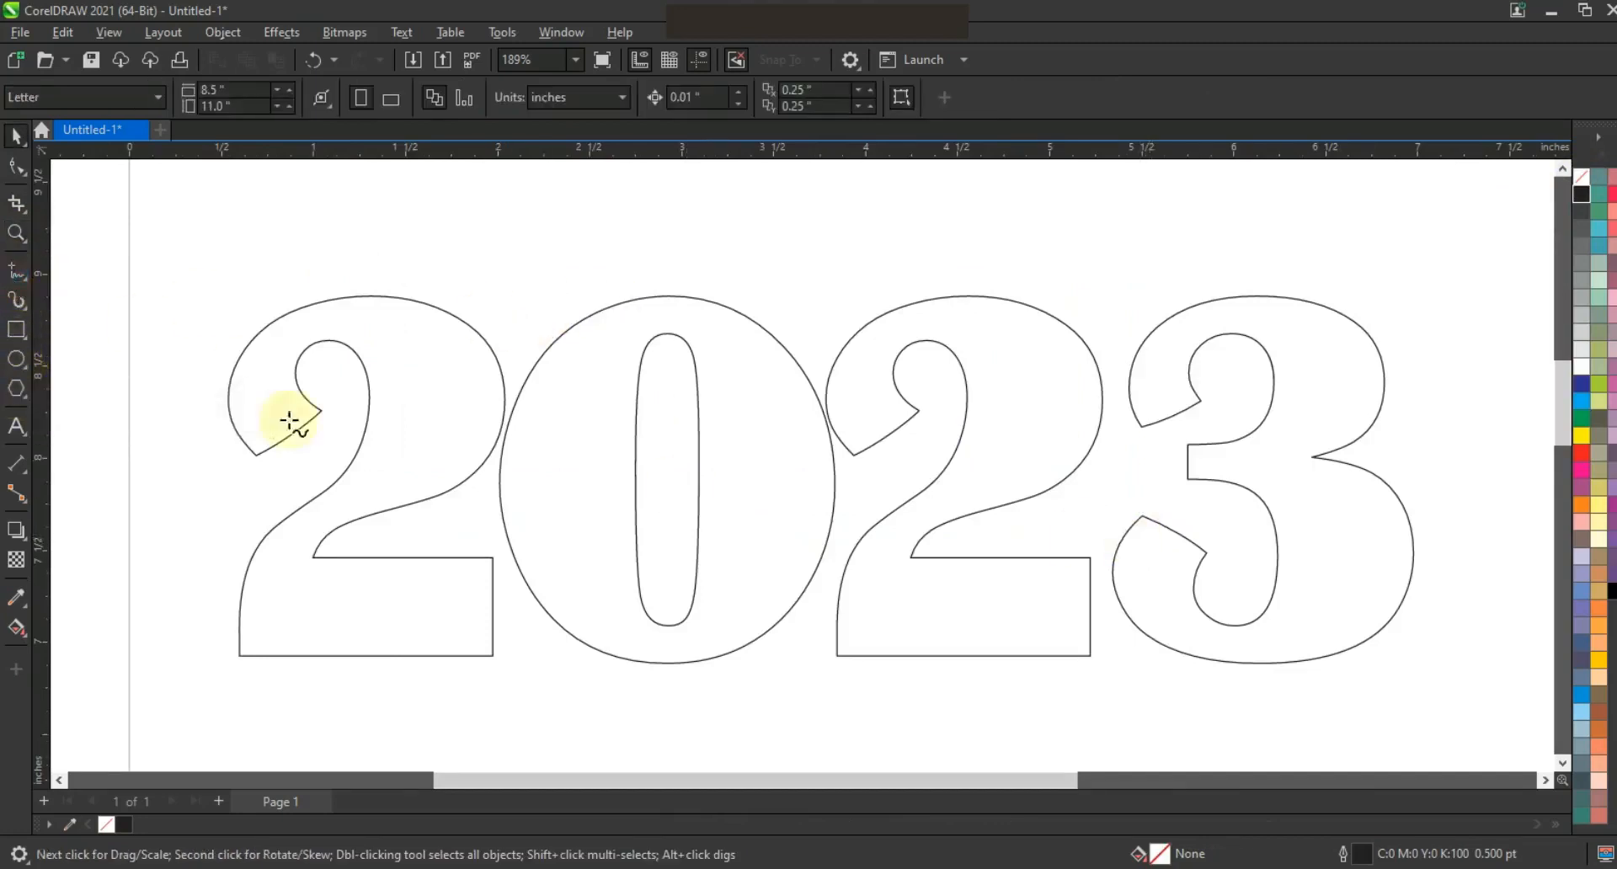
left_click(215, 481)
double_click(528, 322)
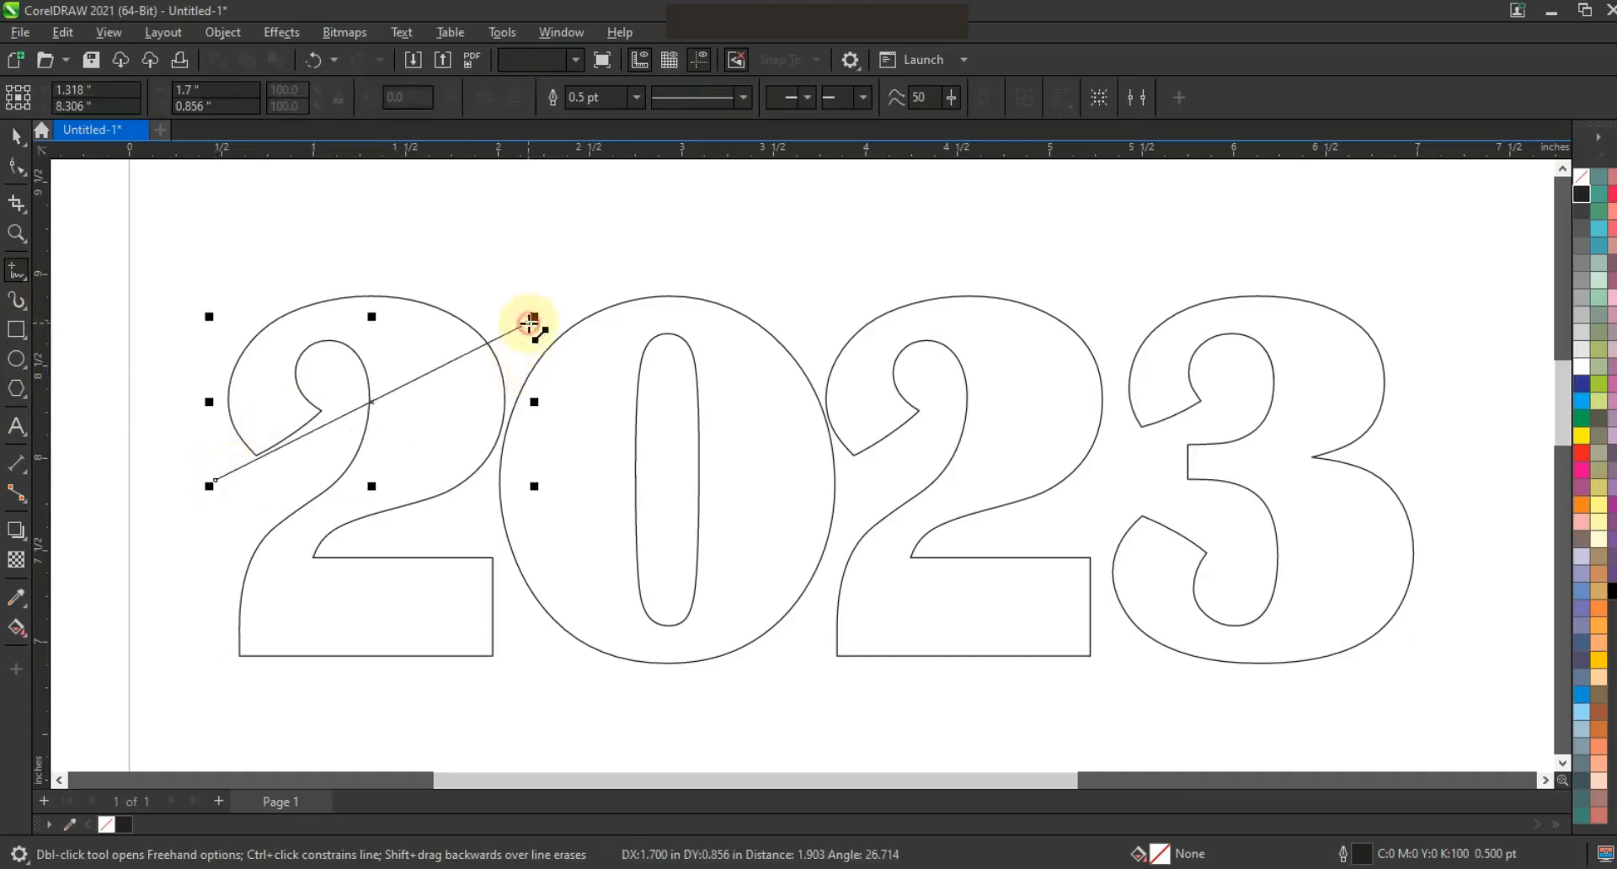
double_click(866, 483)
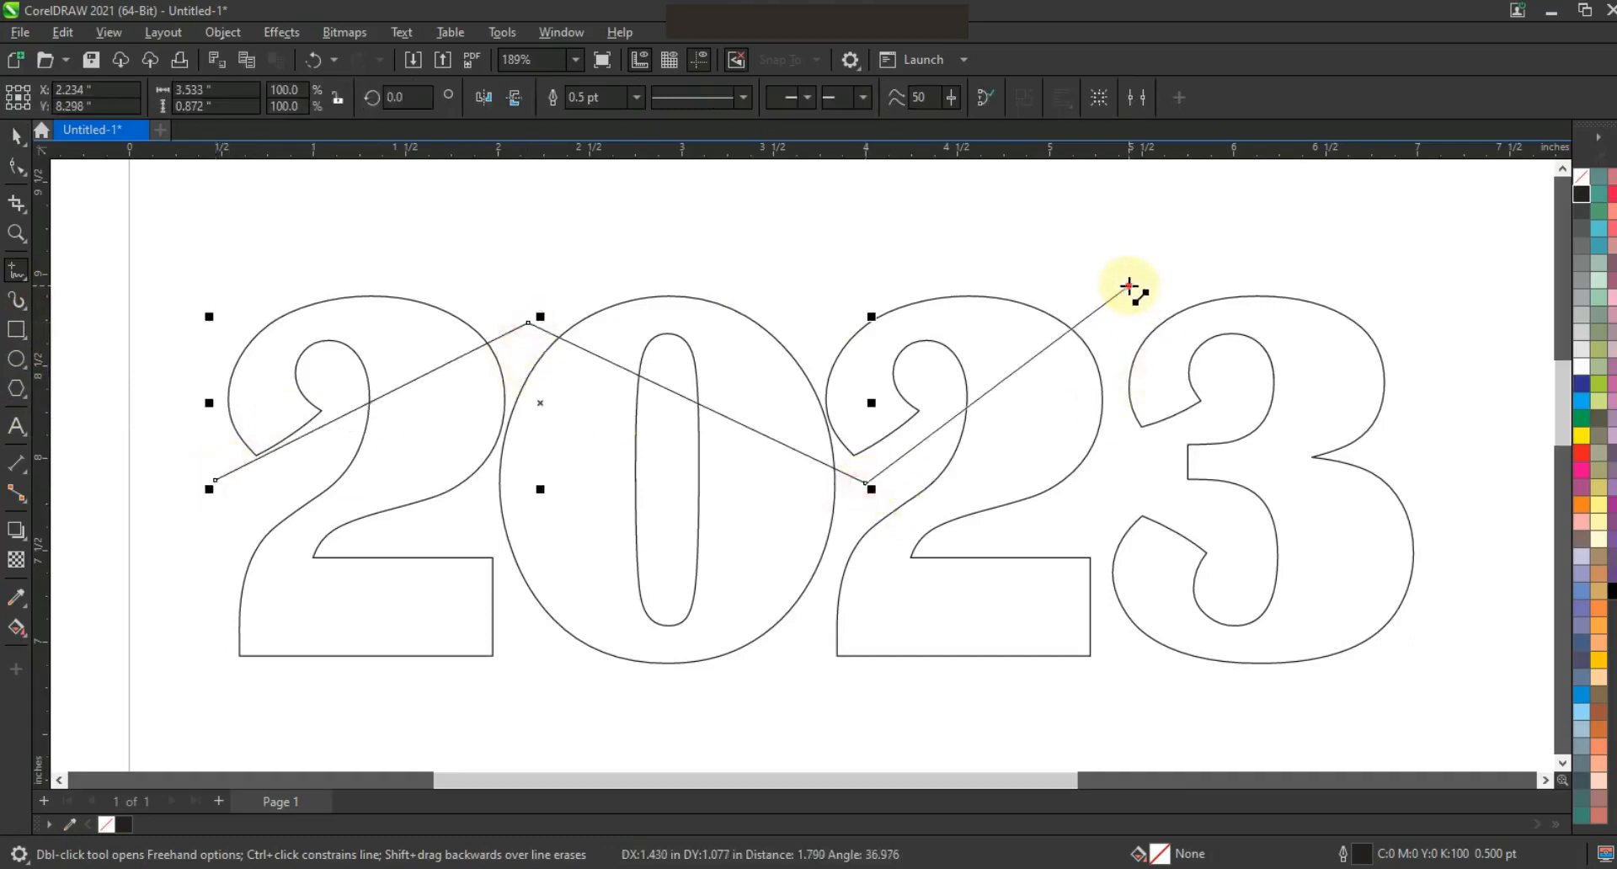
double_click(1128, 285)
double_click(1402, 456)
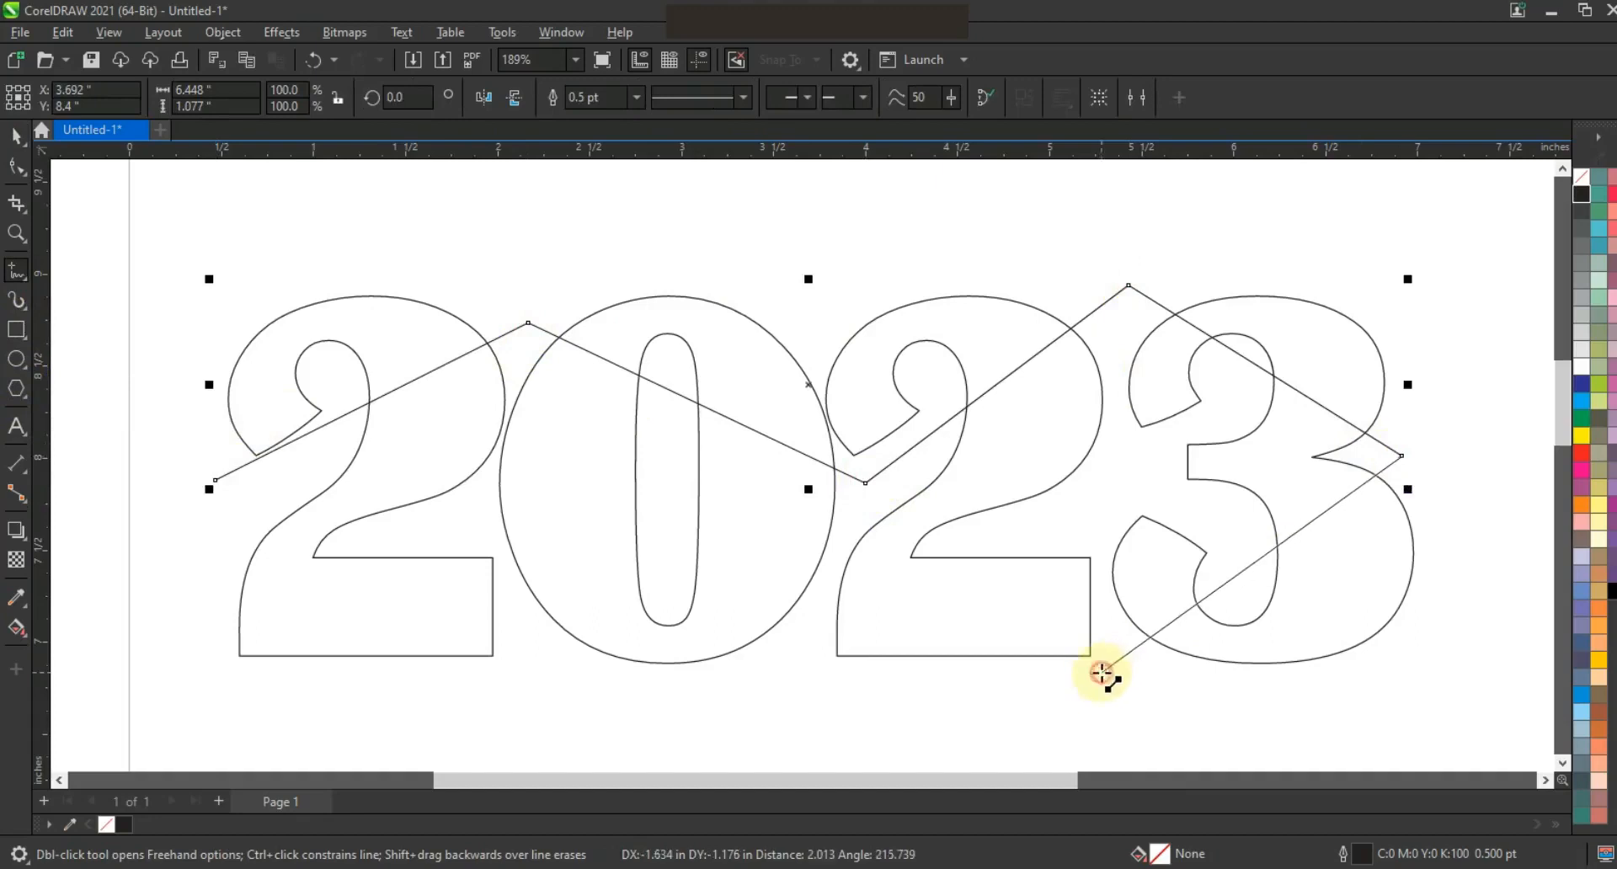
double_click(1100, 671)
double_click(848, 519)
double_click(523, 628)
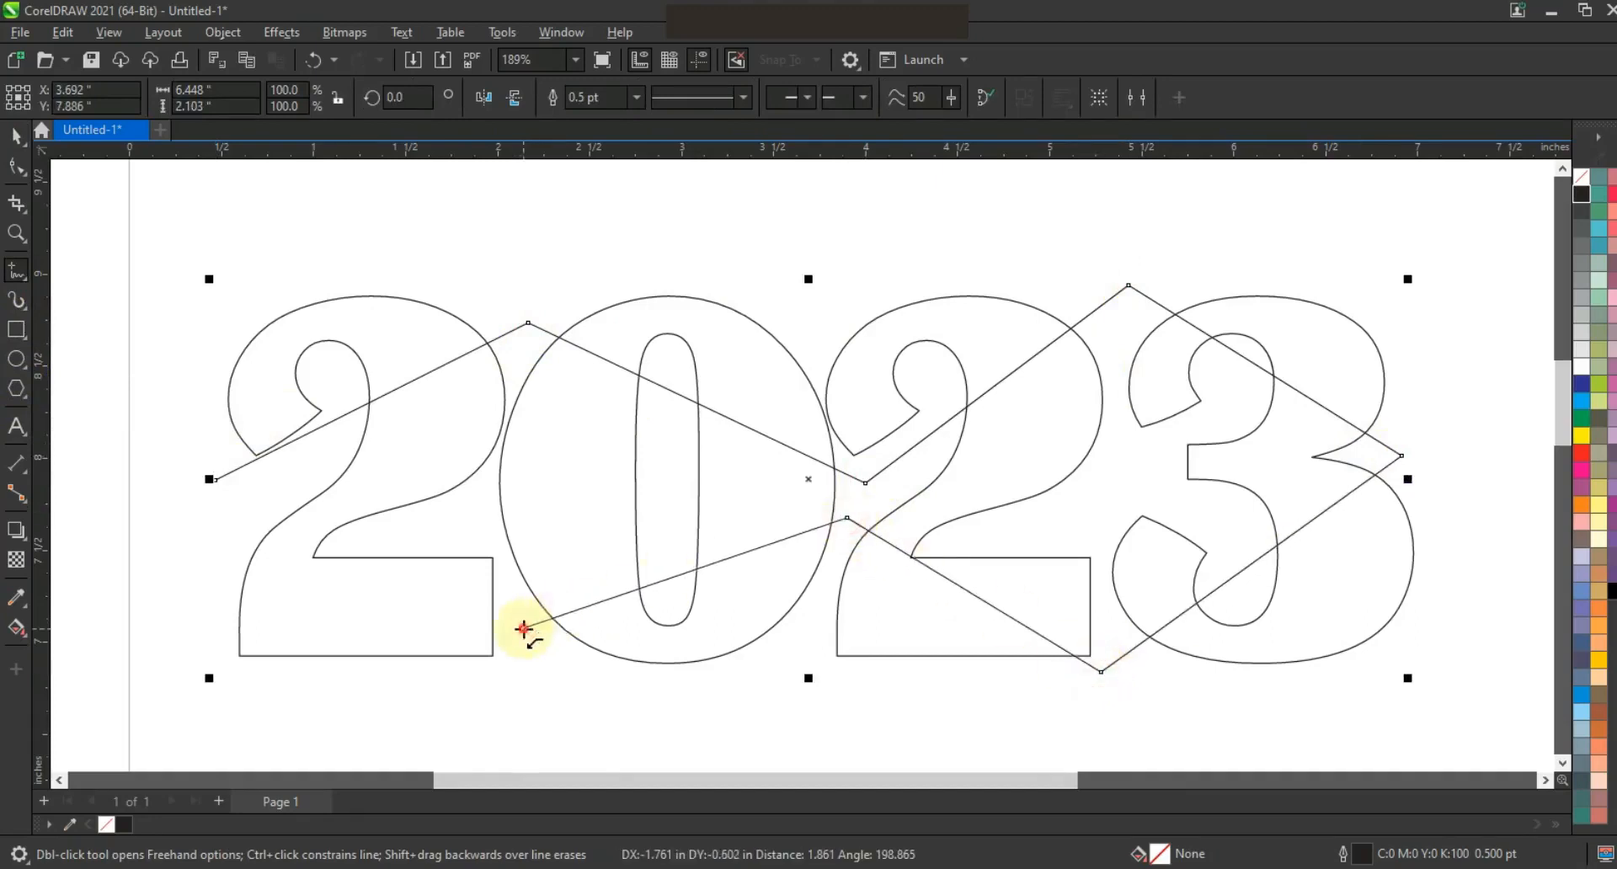
left_click(211, 524)
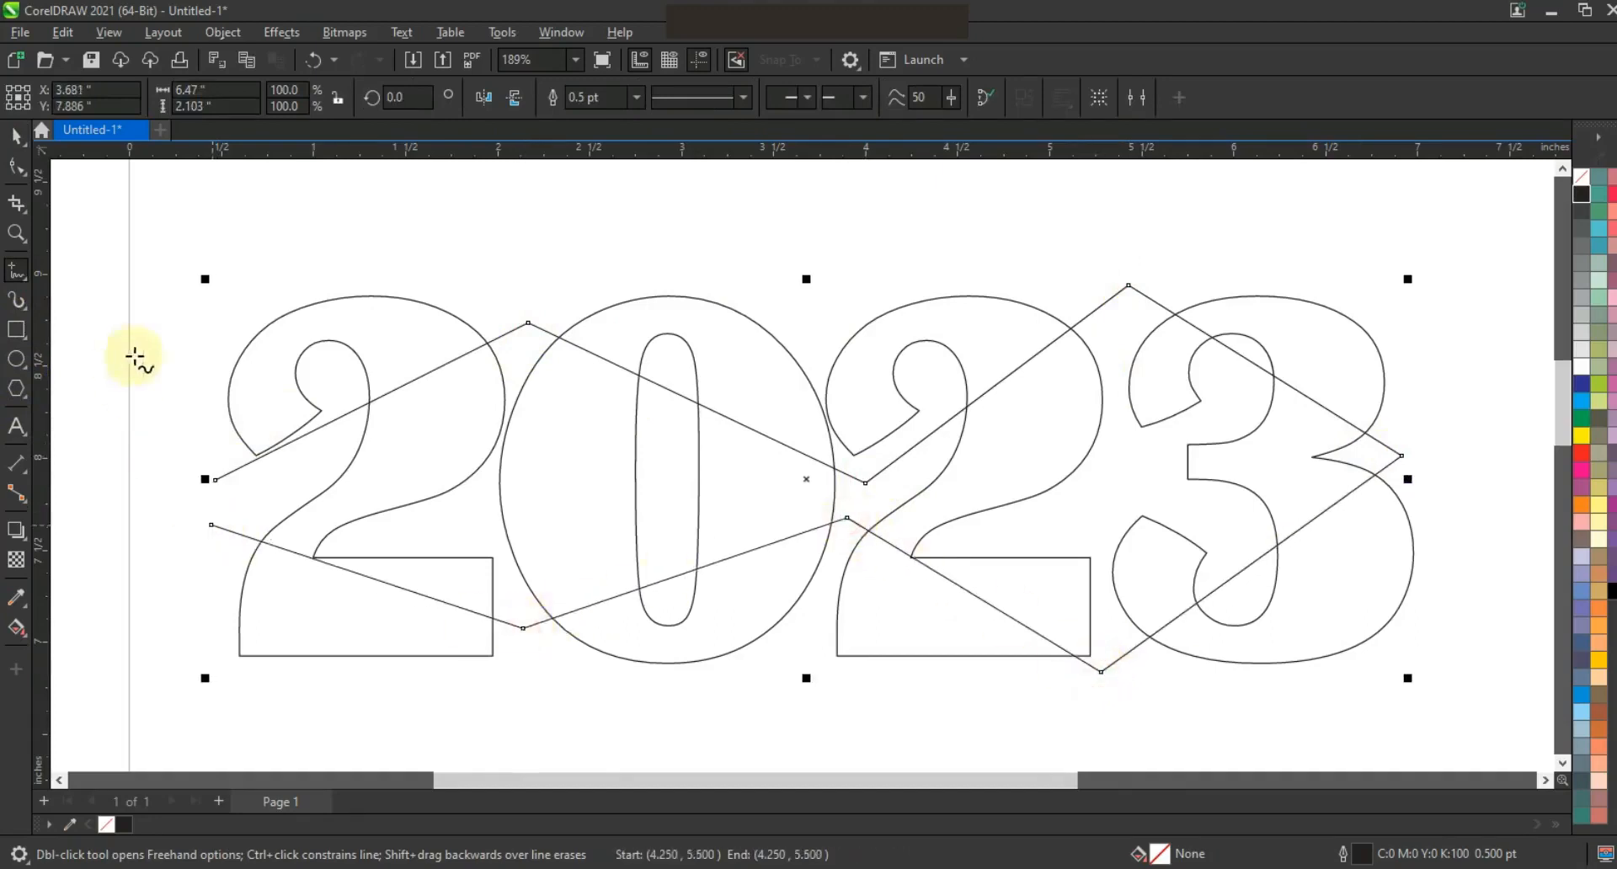
Set the zigzag line's outline width to 4.0 pt and shift its upper left end node slightly down
left_click(639, 99)
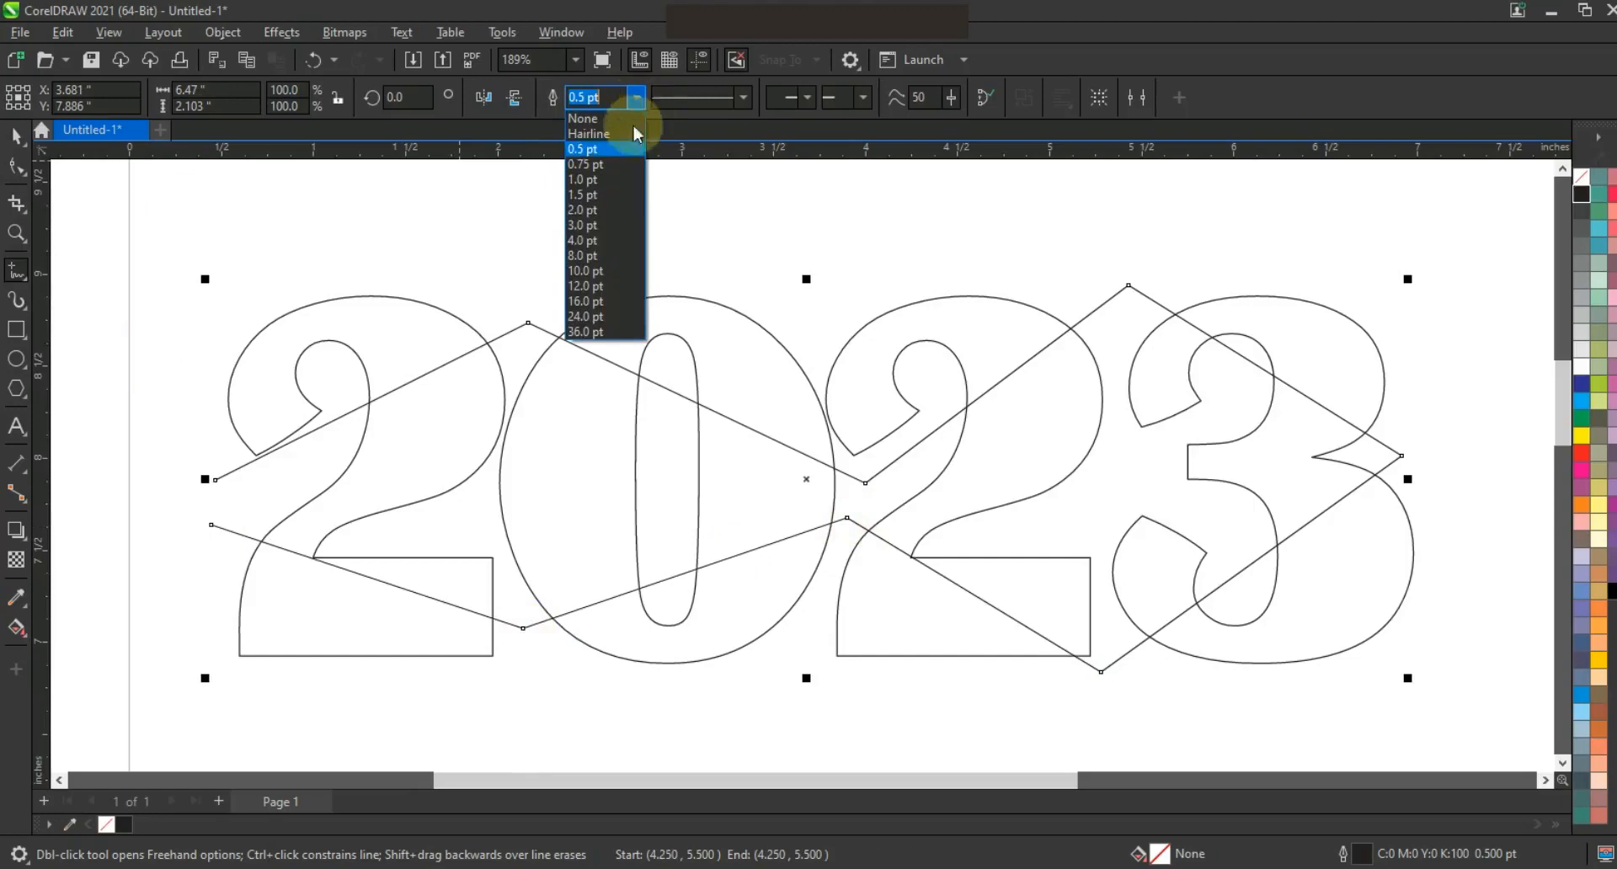
left_click(600, 242)
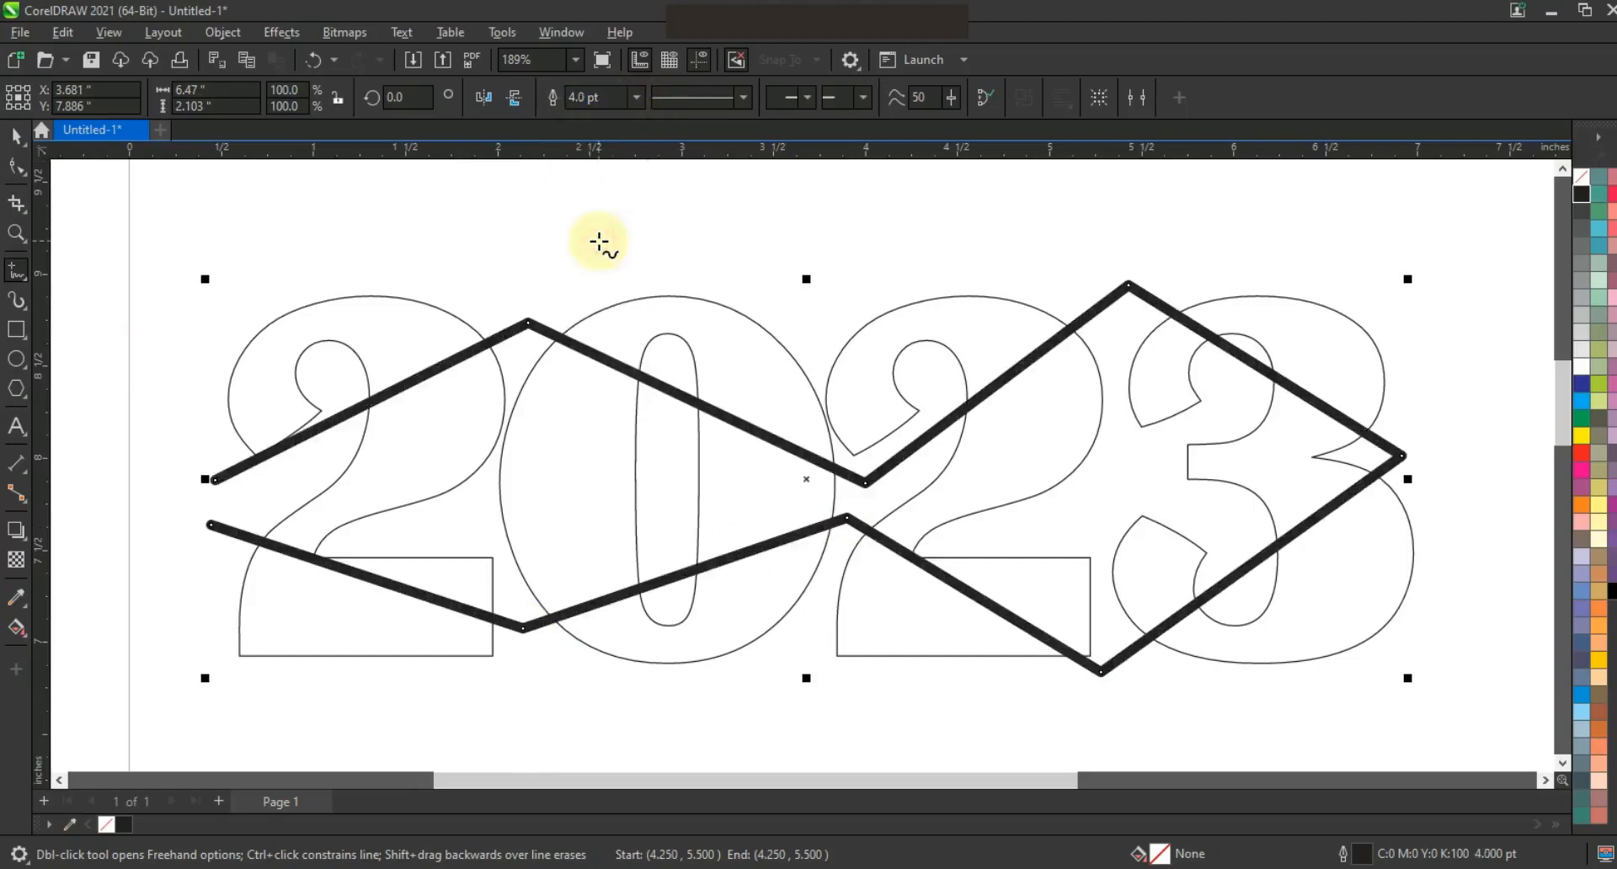
left_click(17, 166)
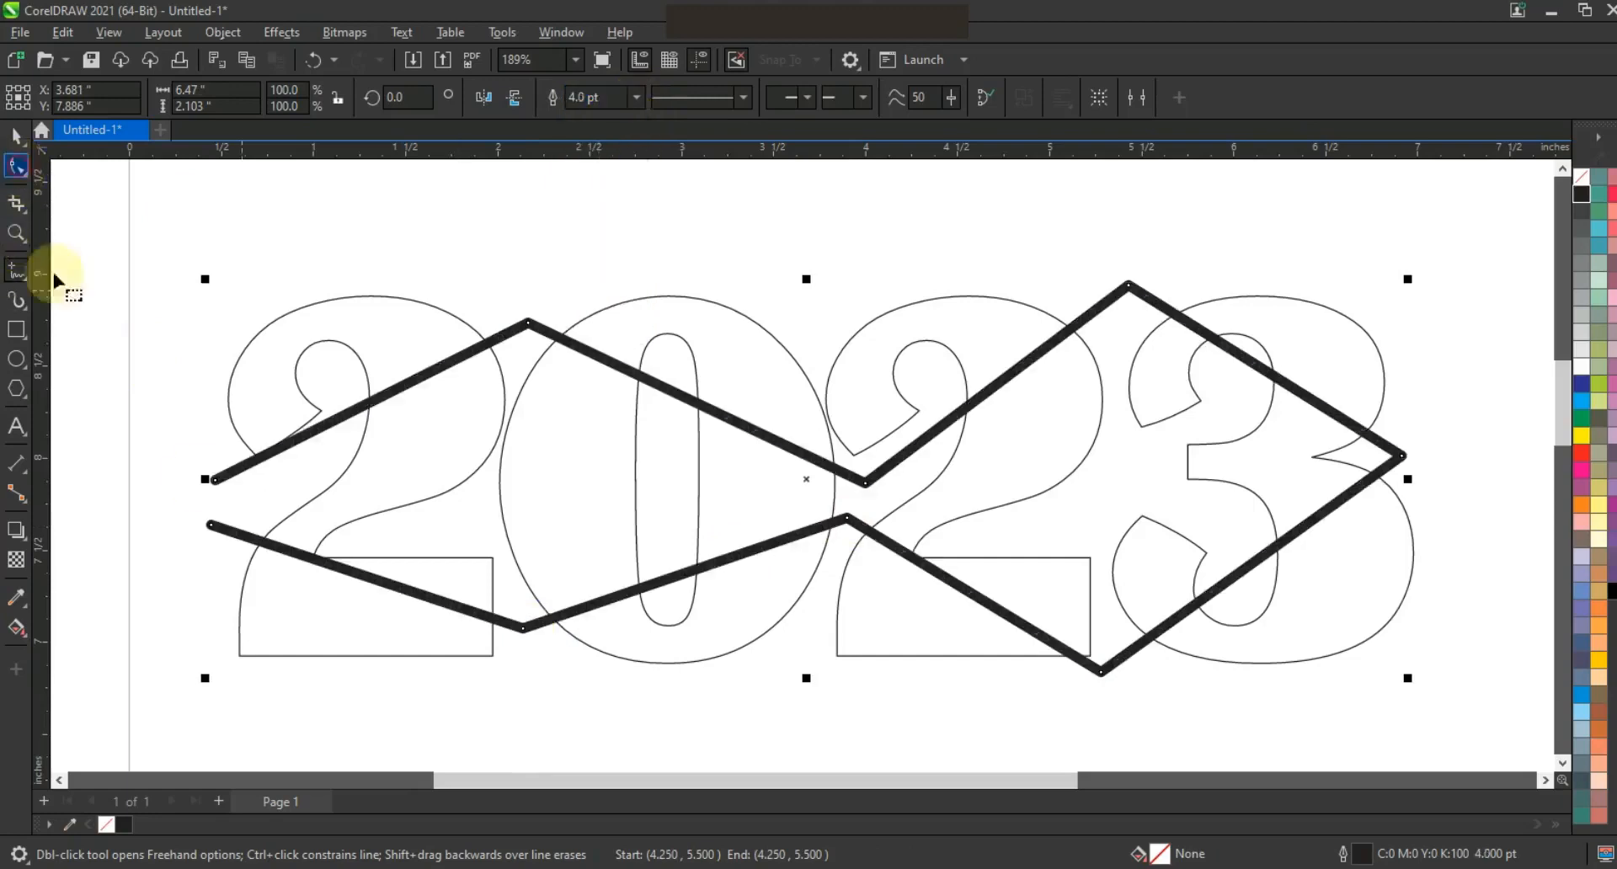
left_click_drag(217, 480, 219, 488)
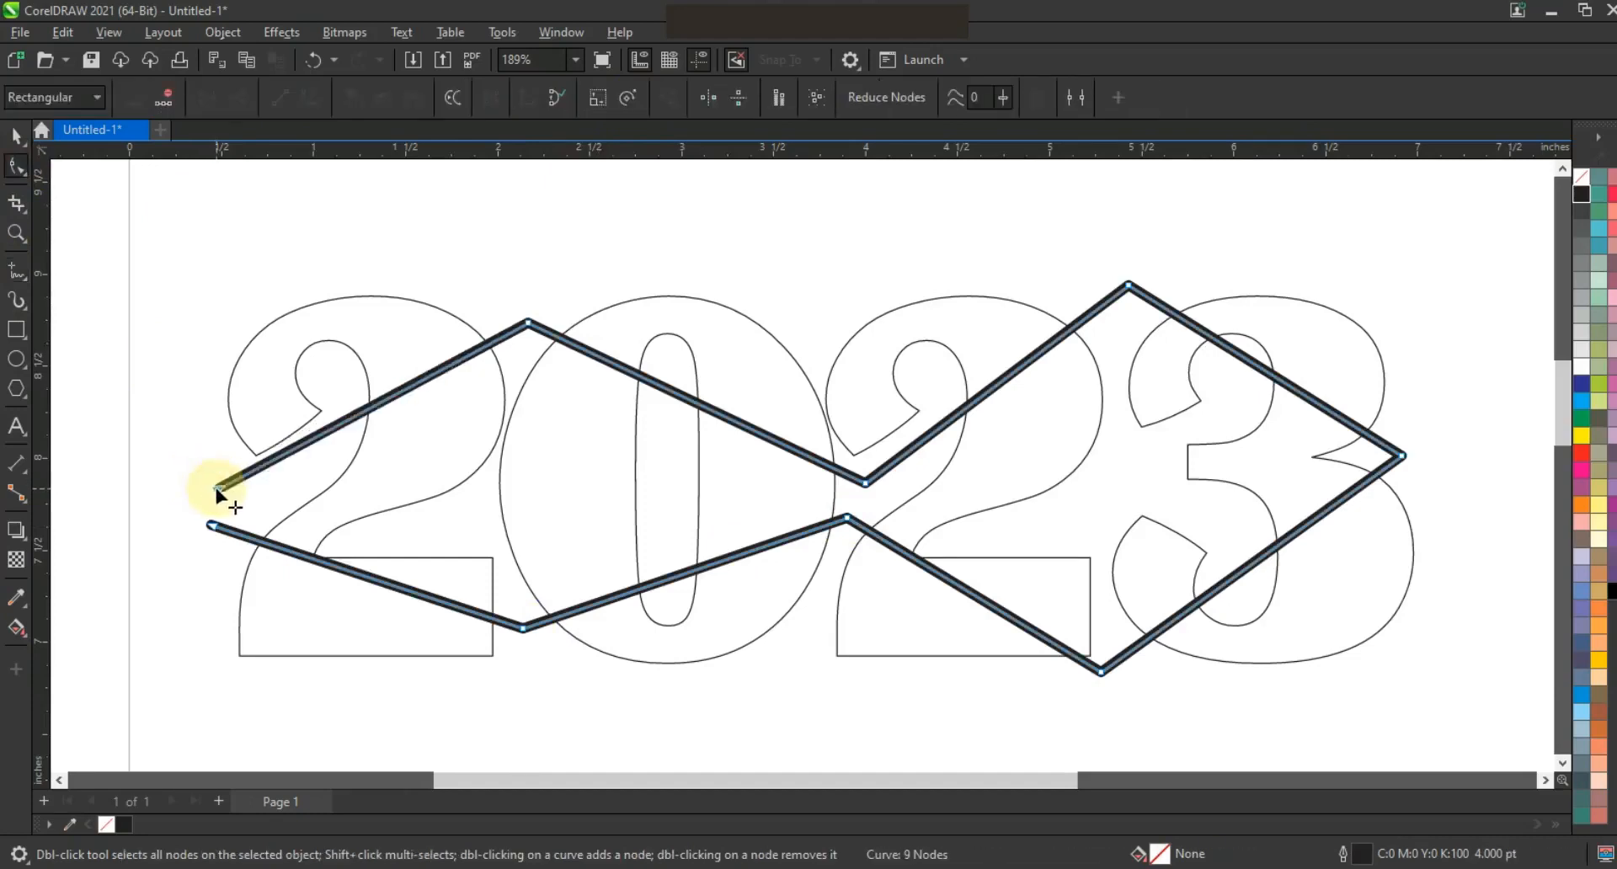
Convert the zigzag's outline to an object and give it no fill with a black outline
left_click(17, 135)
left_click(222, 32)
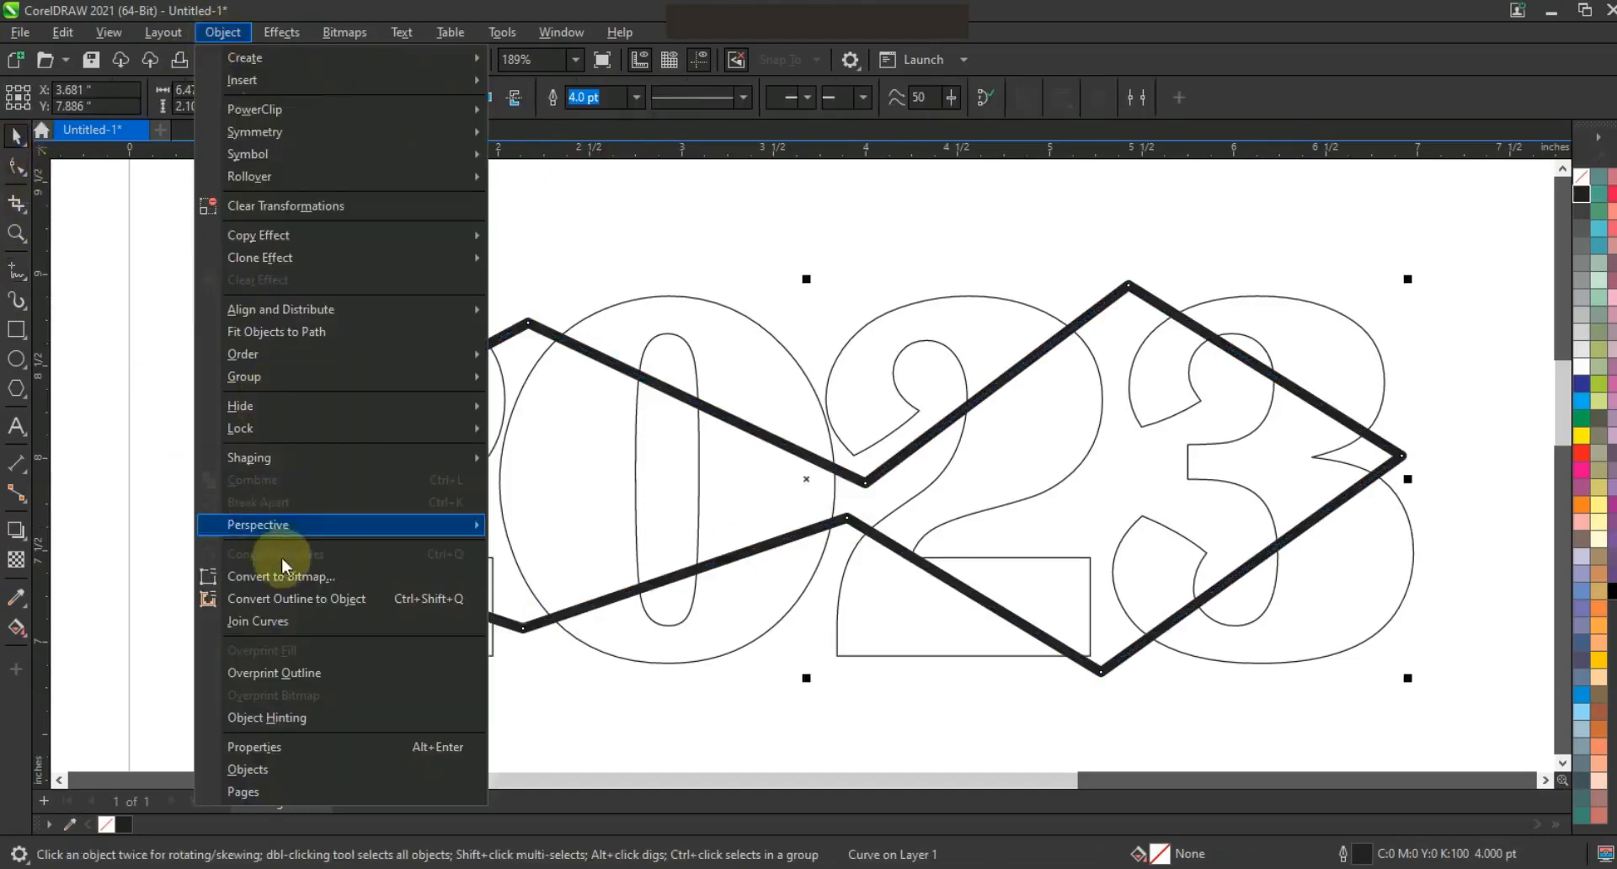
left_click(281, 600)
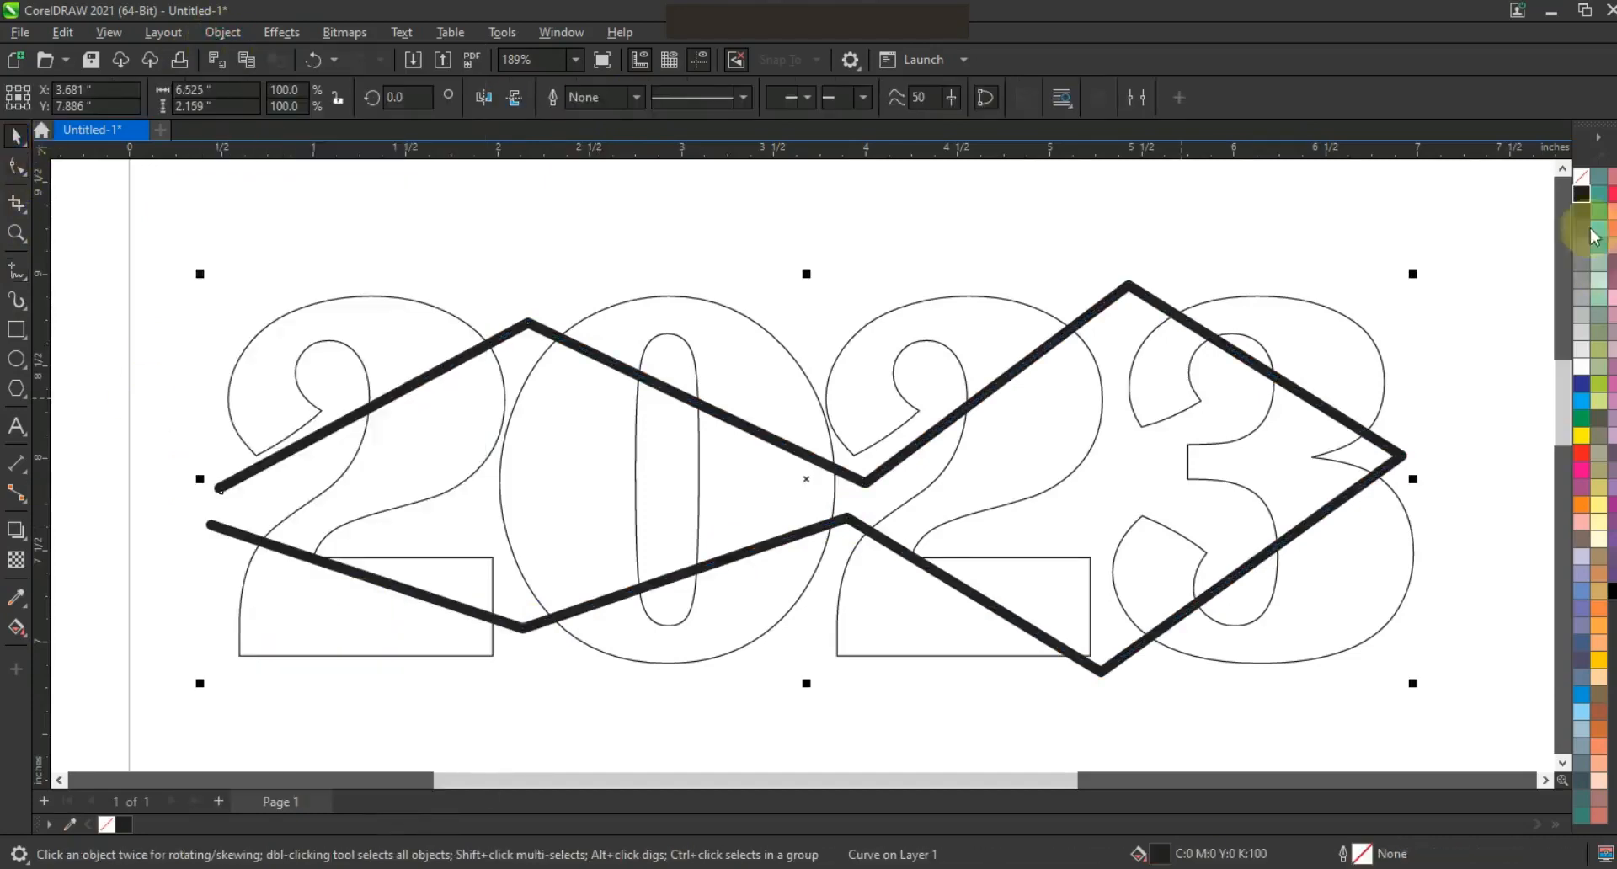
left_click(1581, 176)
right_click(1580, 196)
left_click(1554, 212)
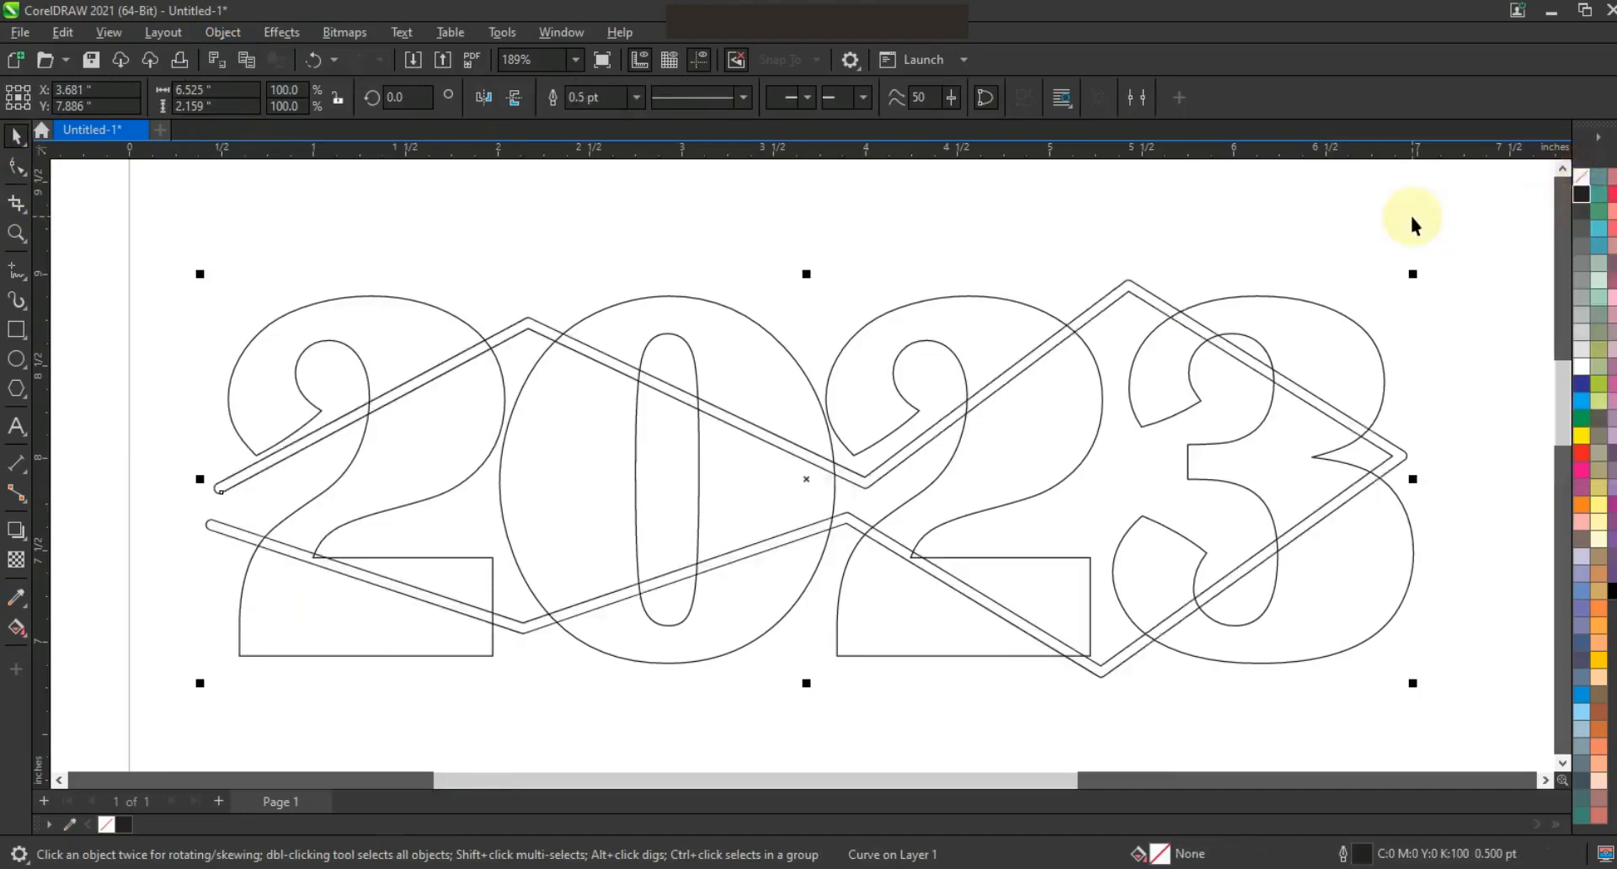
left_click(1411, 219)
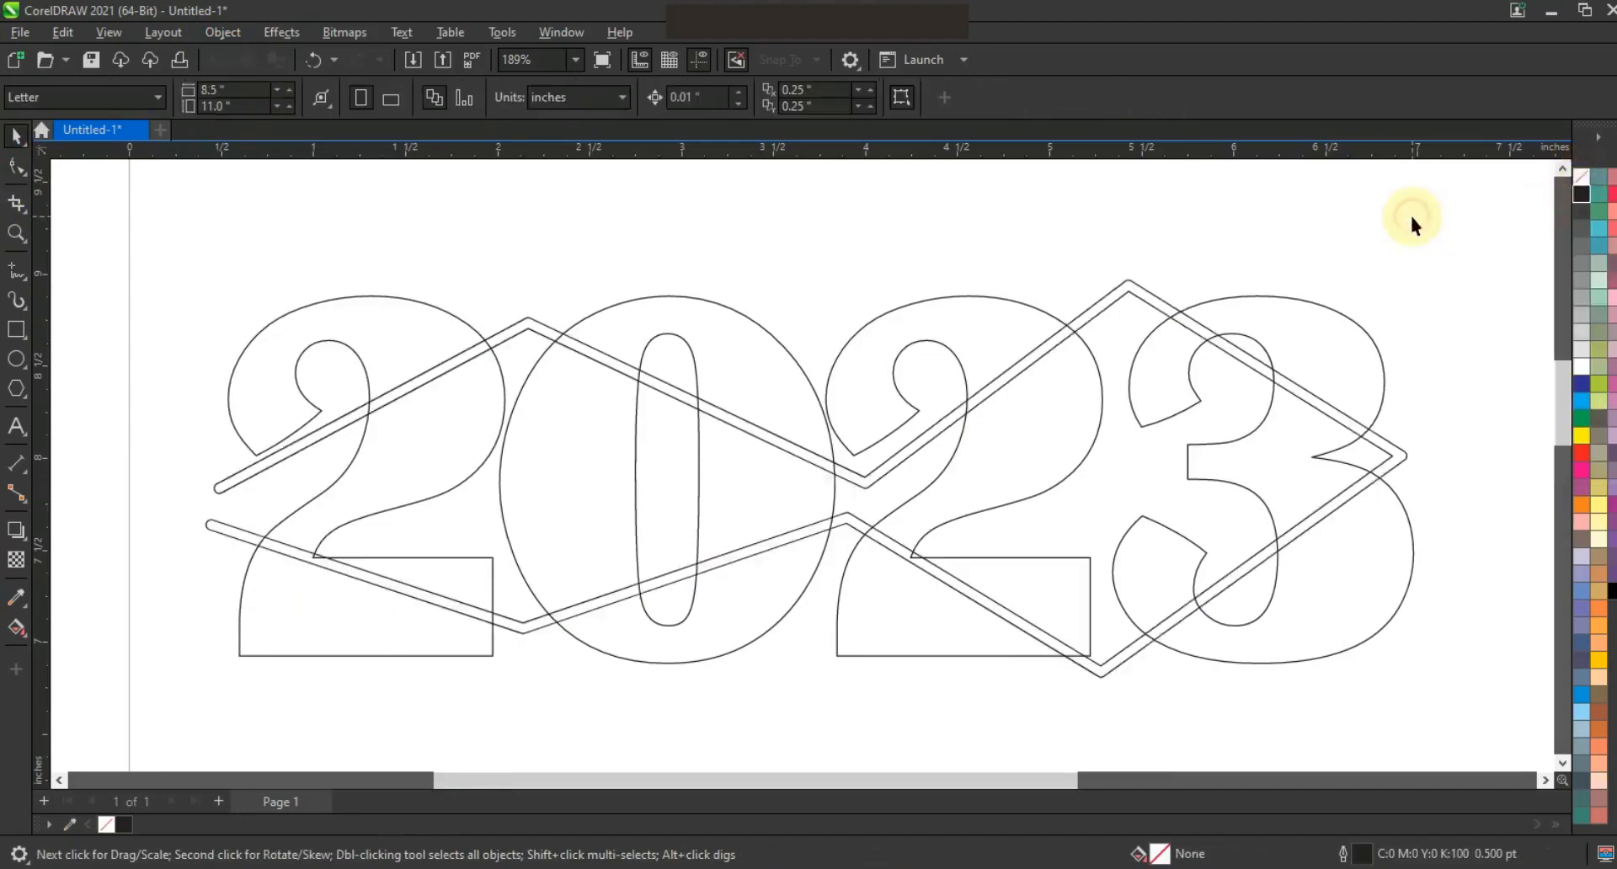
Reshape the zigzag band by moving its lower left end and lower middle corner downward, and its tallest peak about 0.34 inches up and right
left_click(32, 646)
left_click(92, 678)
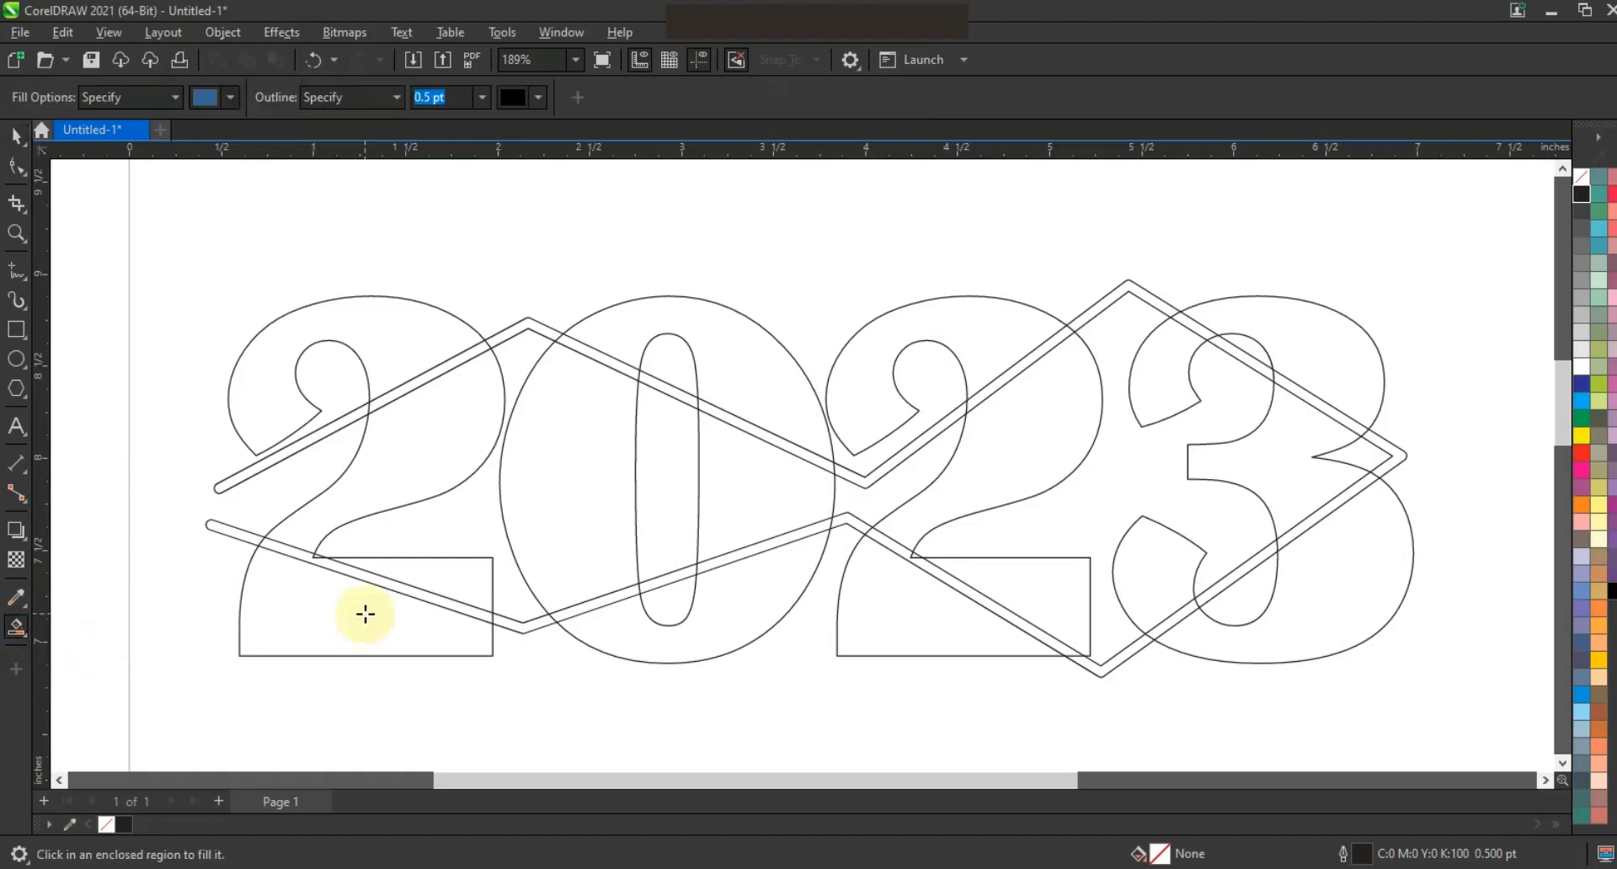
left_click(19, 165)
left_click(237, 539)
left_click_drag(165, 488, 198, 556)
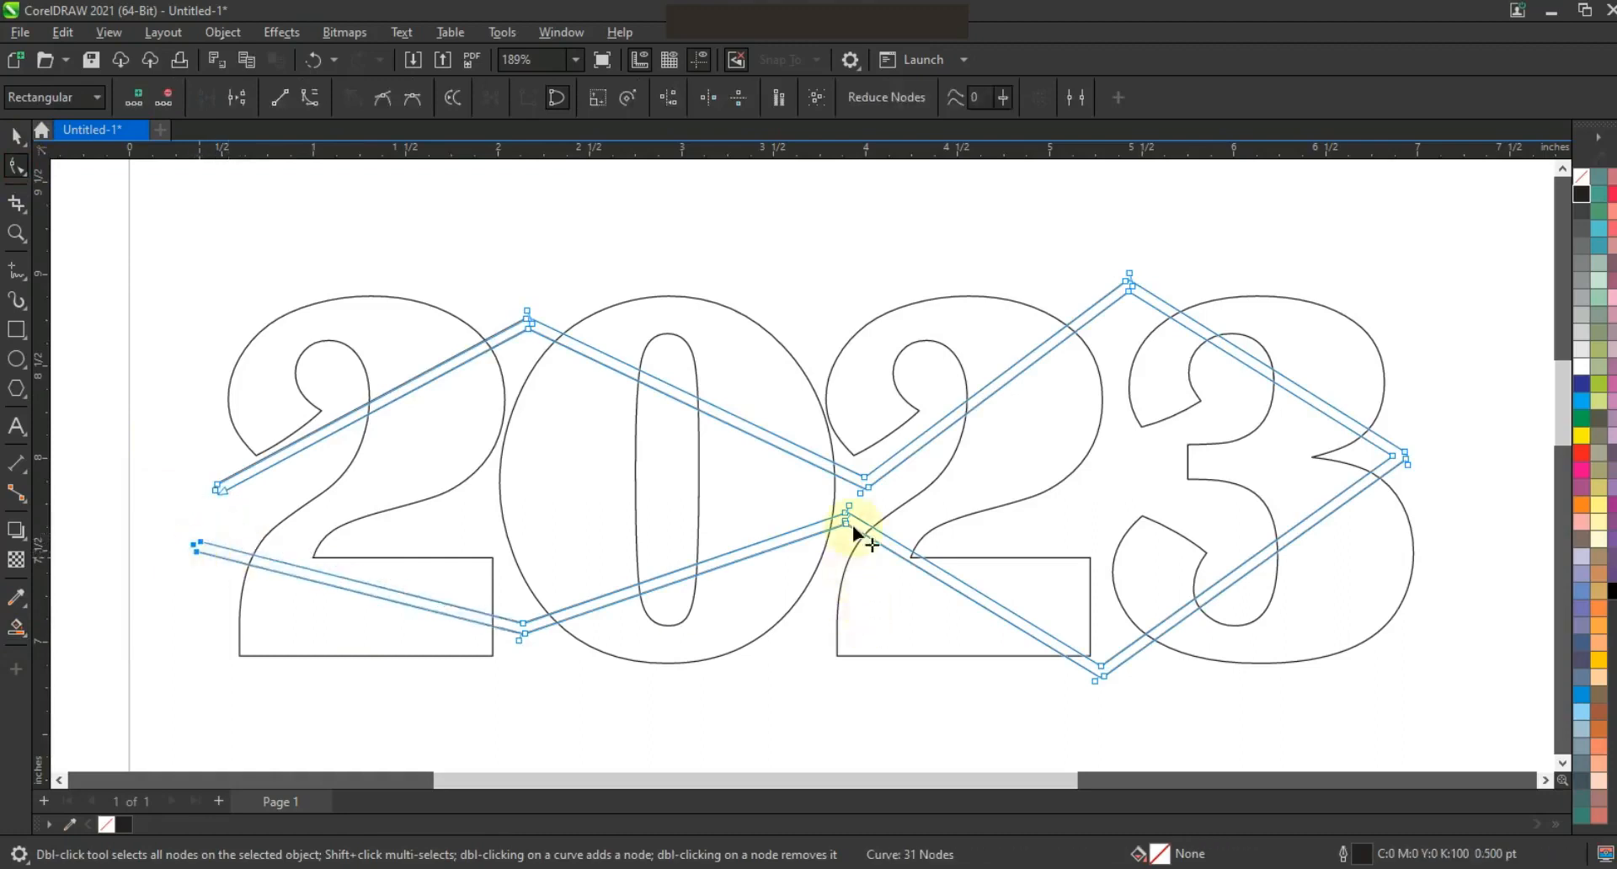
mouse_move(846, 527)
left_mouse_down()
mouse_move(823, 545)
mouse_move(839, 549)
left_mouse_up()
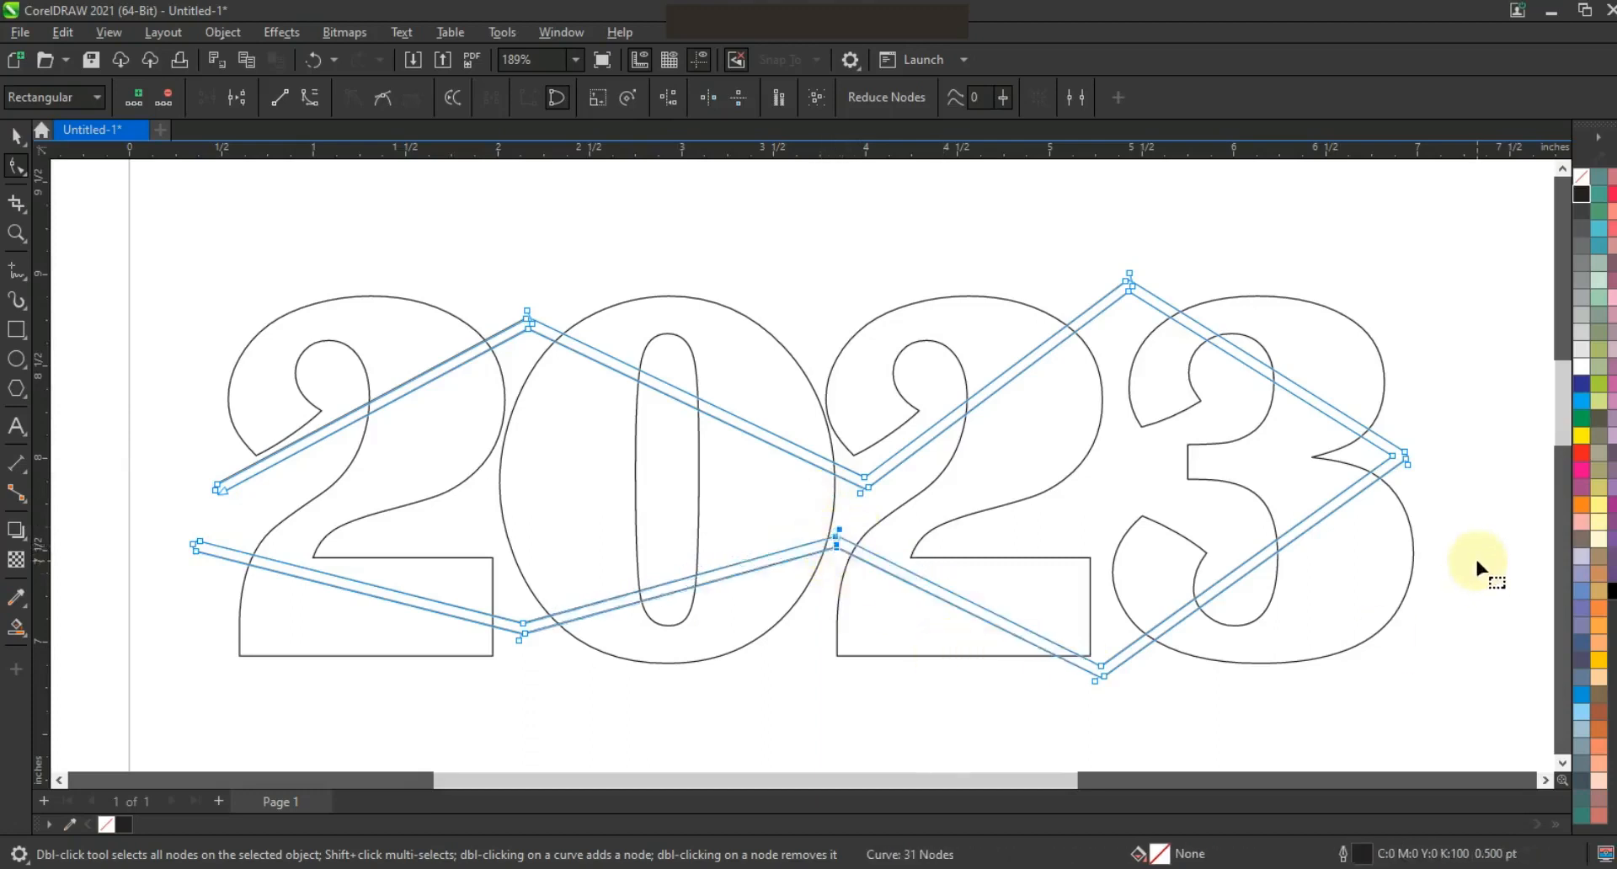
left_click(1129, 285)
left_click_drag(1131, 292, 1184, 260)
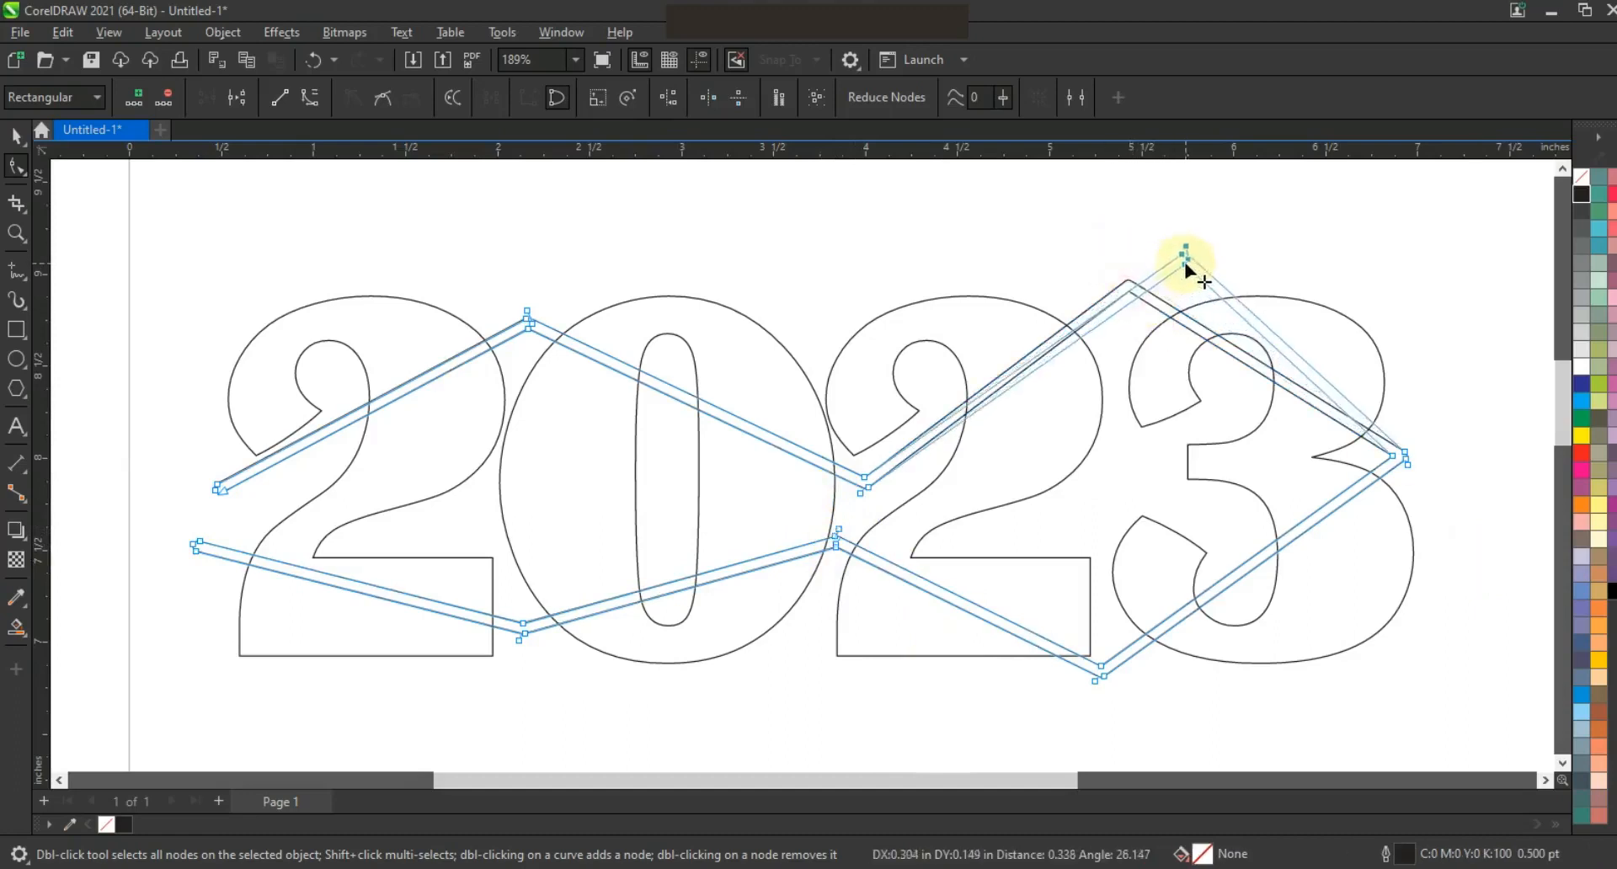
left_click_drag(1432, 442, 1406, 469)
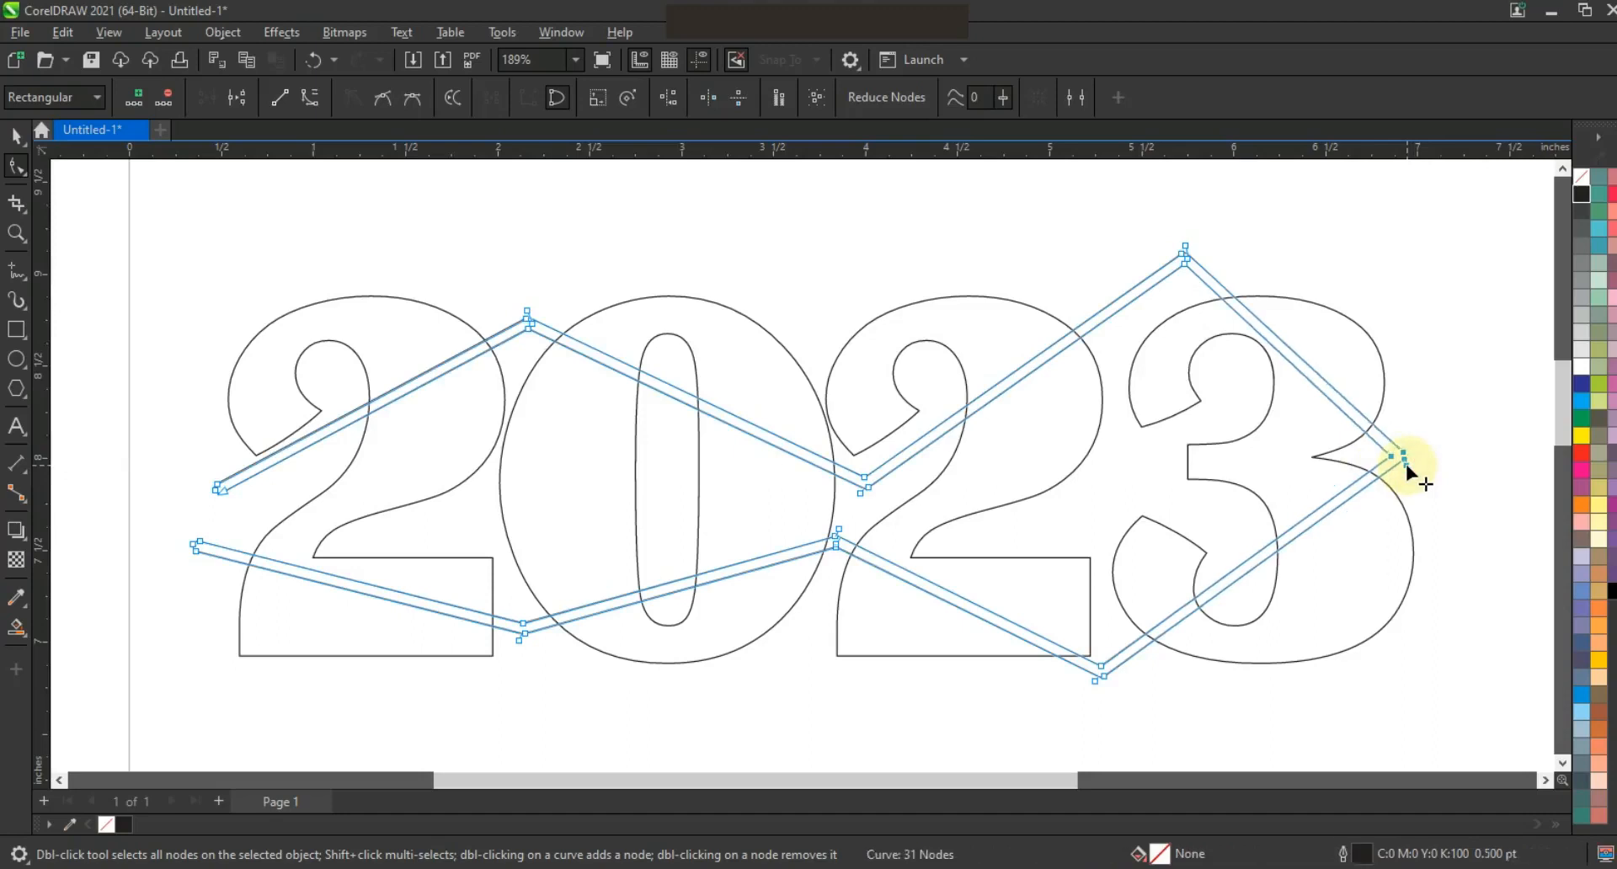
Smart-fill all sections of the first 2 and the 0 with blue #336699 and a 0.5 pt black outline, skipping the zigzag band
left_click(16, 627)
left_click(334, 636)
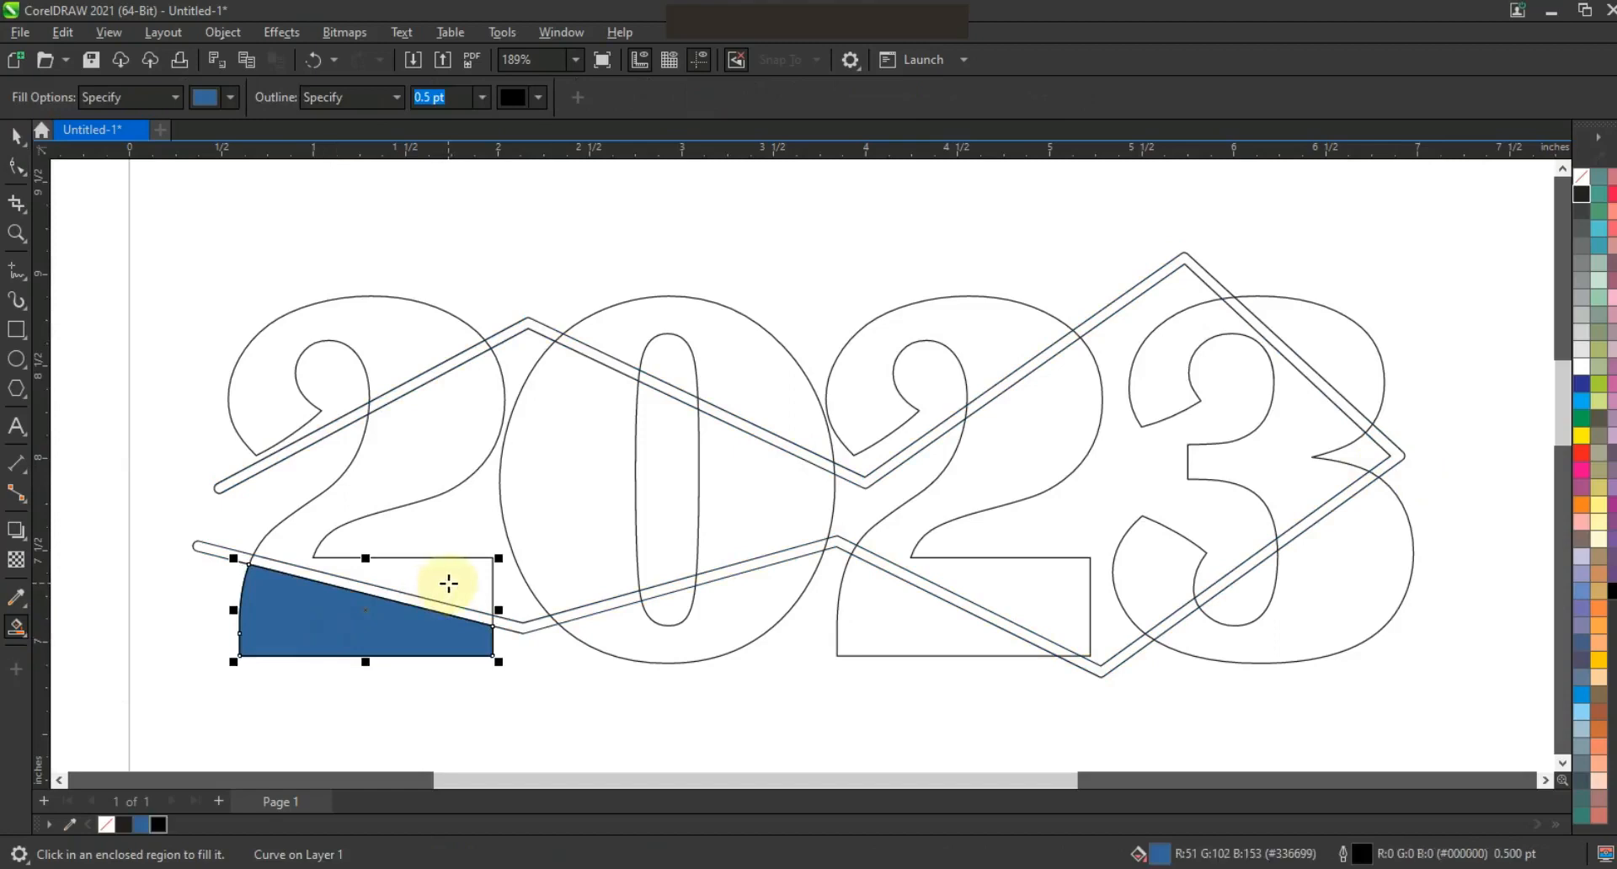
left_click(449, 583)
left_click(401, 370)
left_click(534, 410)
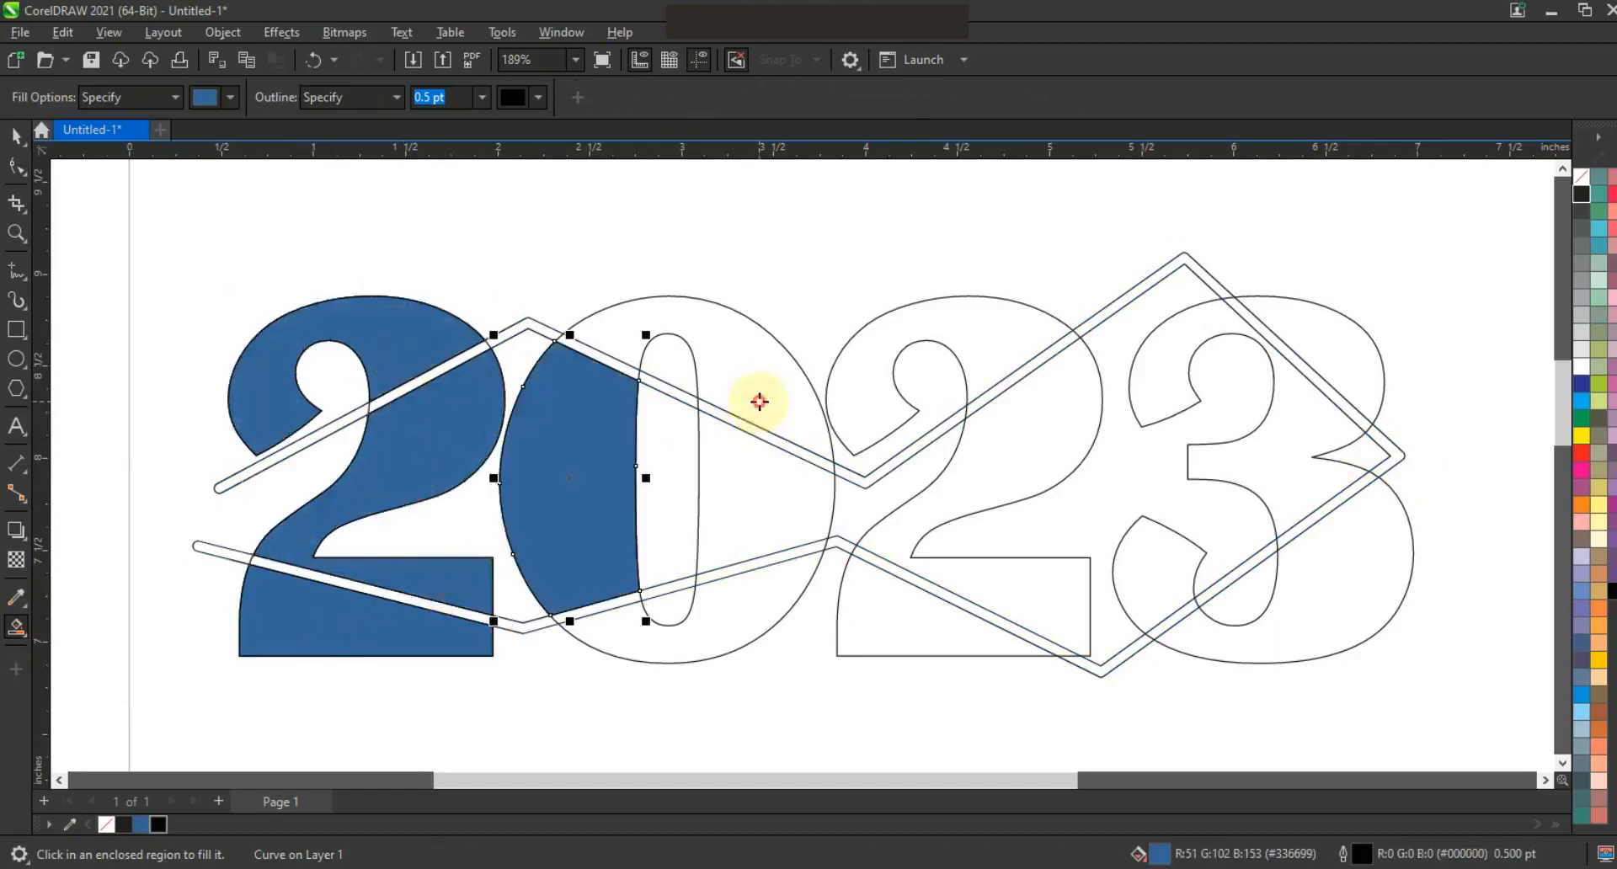
left_click(759, 402)
left_click(758, 488)
left_click(752, 589)
Smart-fill all sections of the second 2 and the 3 with blue #336699 and a 0.5 pt black outline, skipping the zigzag band
left_click(932, 631)
left_click(1024, 586)
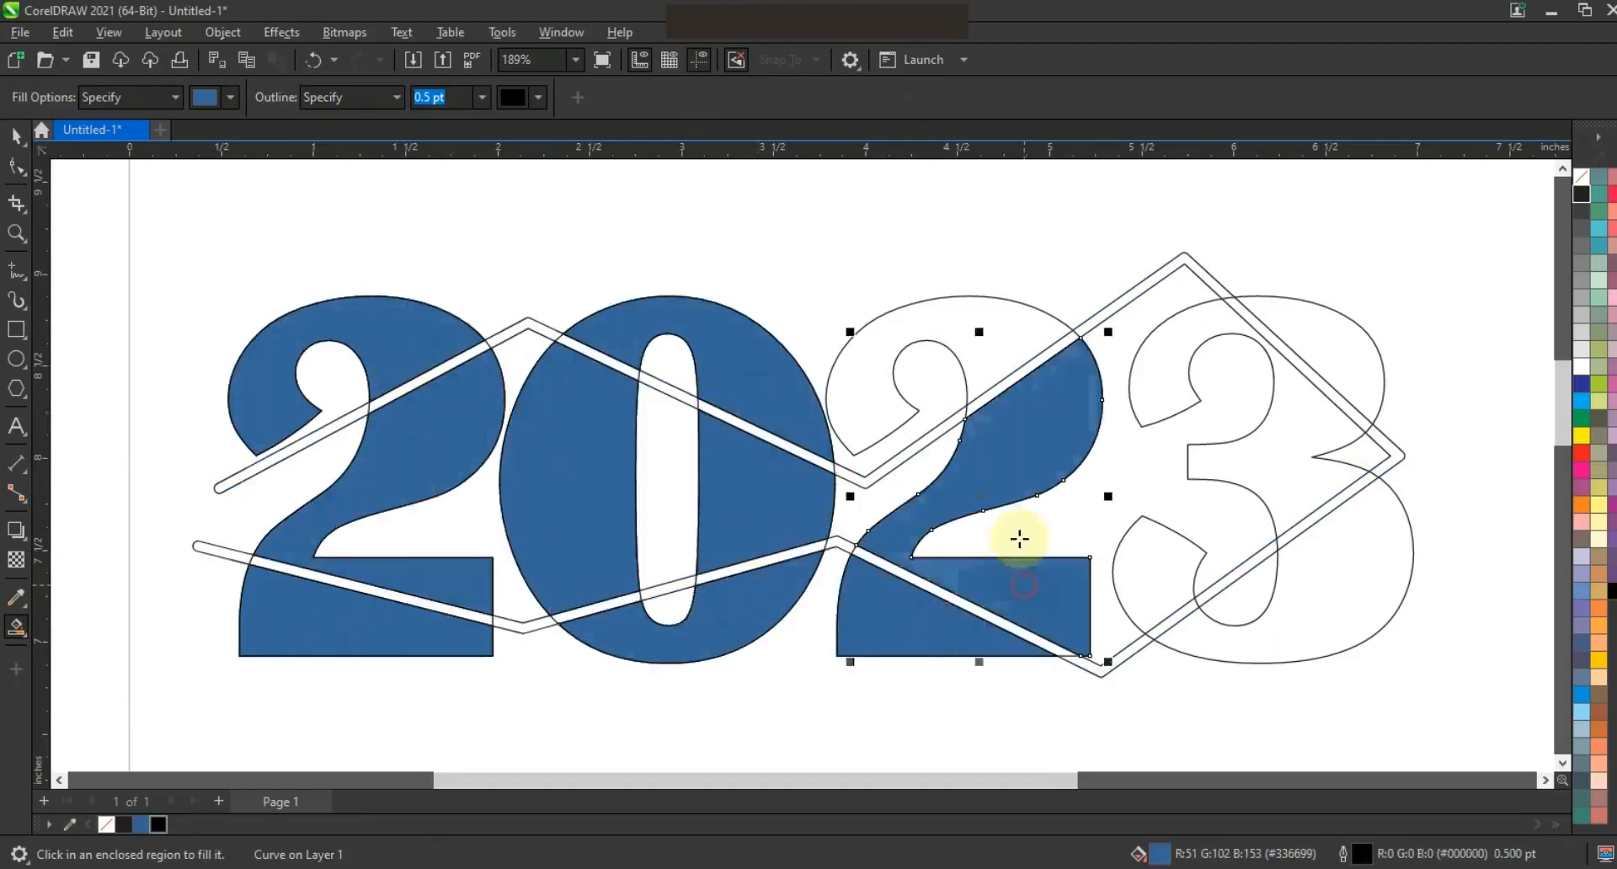
left_click(985, 331)
left_click(1213, 349)
left_click(1350, 358)
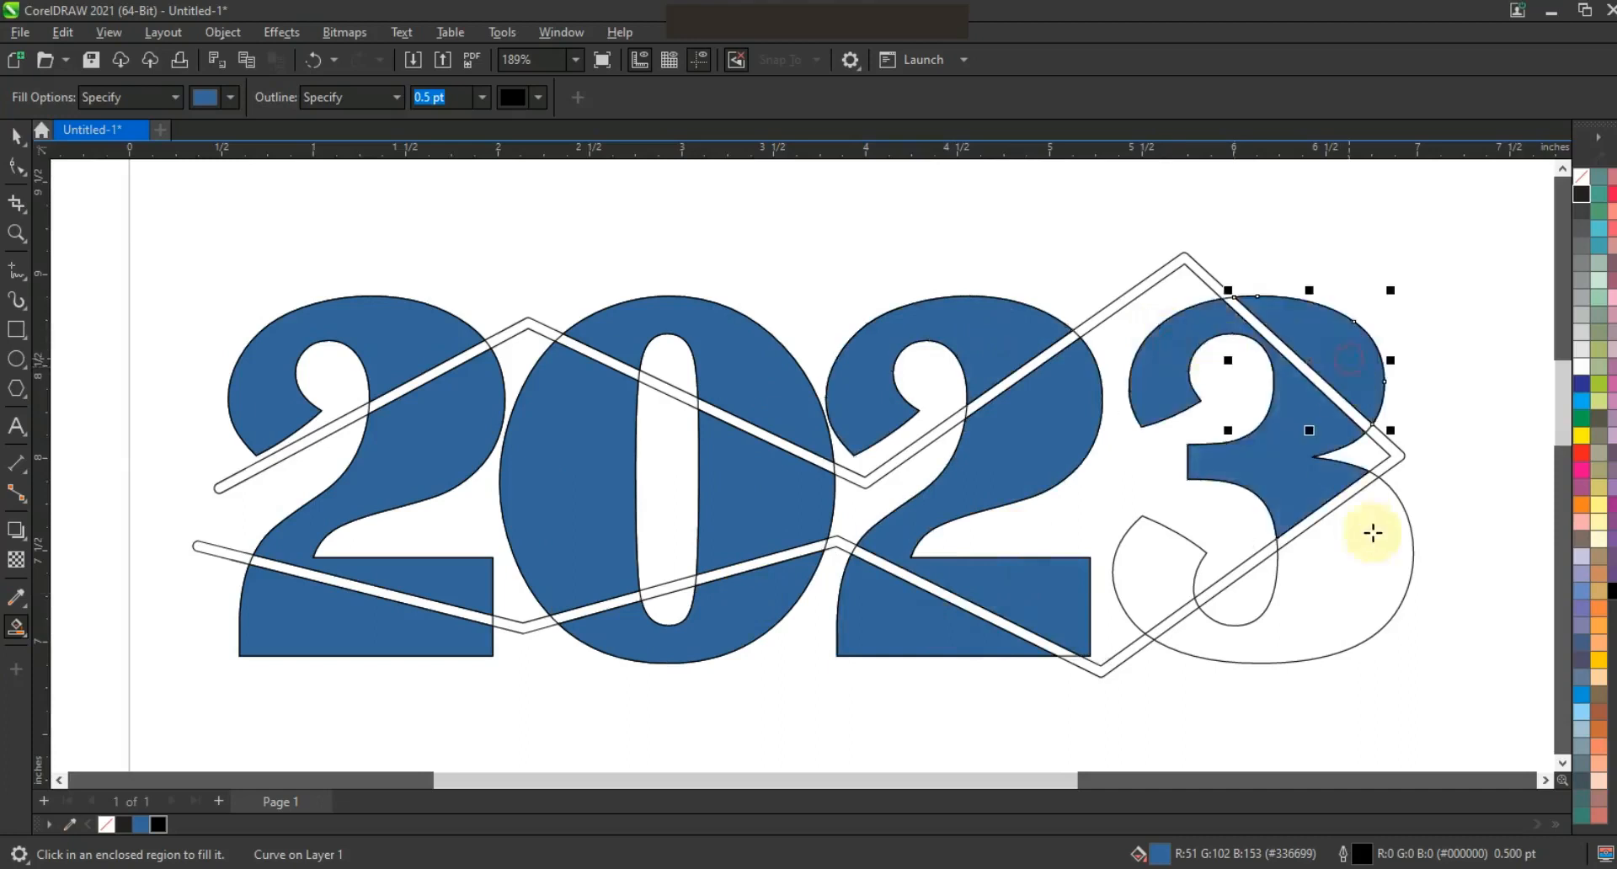
left_click(1368, 523)
left_click(1161, 573)
Delete the zigzag band and the original unfilled 2023 outline, keeping only the blue sections
left_click(17, 135)
left_click(521, 327)
key("Delete")
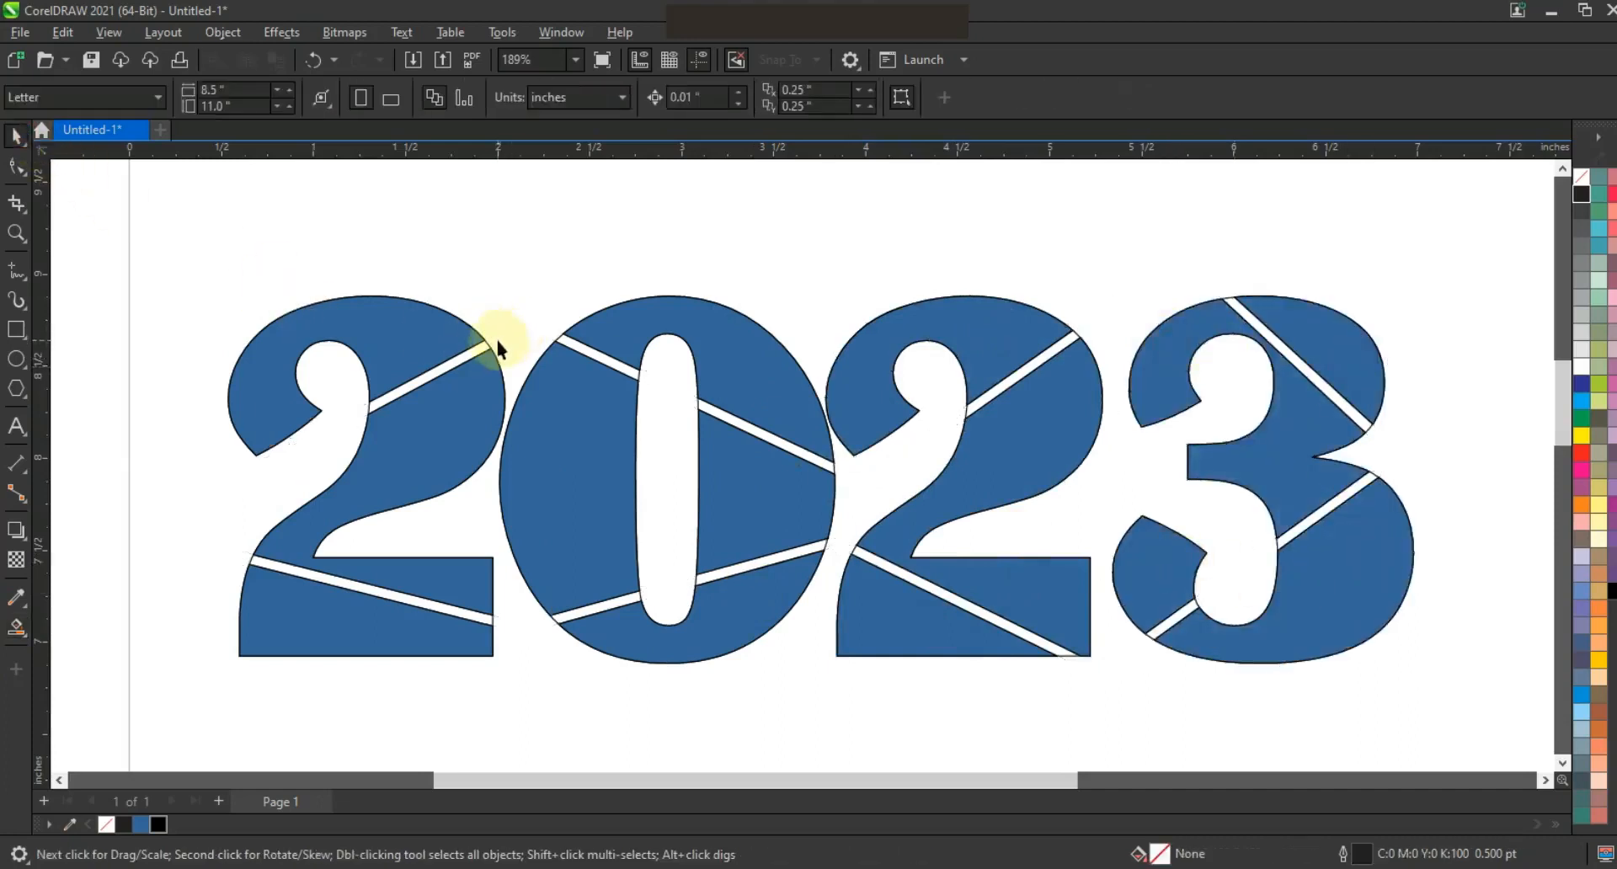
left_click(561, 349)
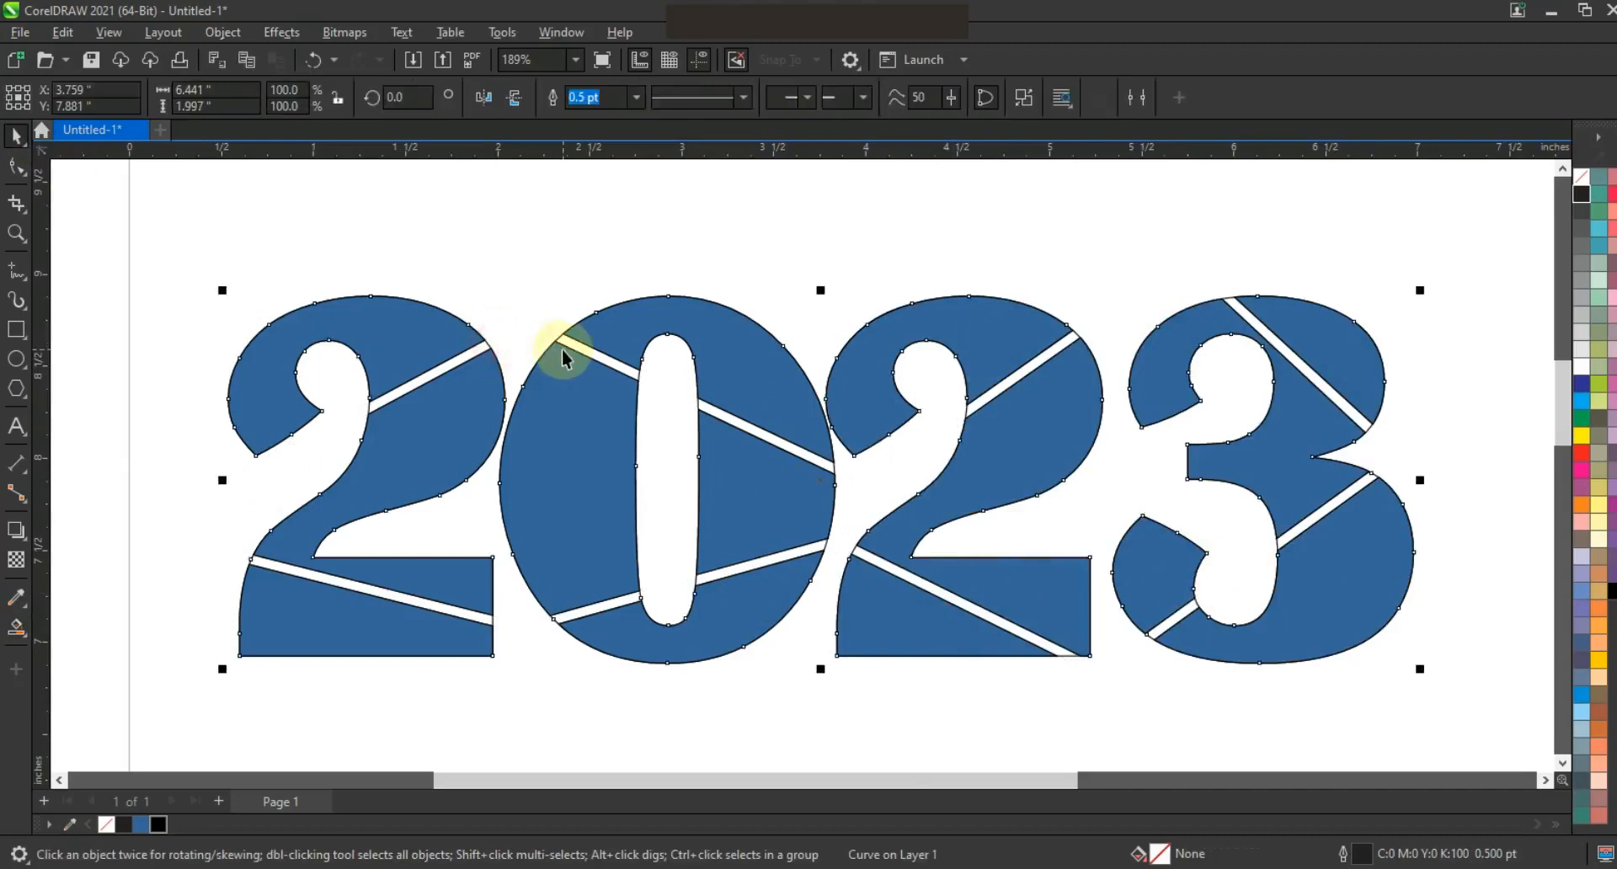
key("Escape")
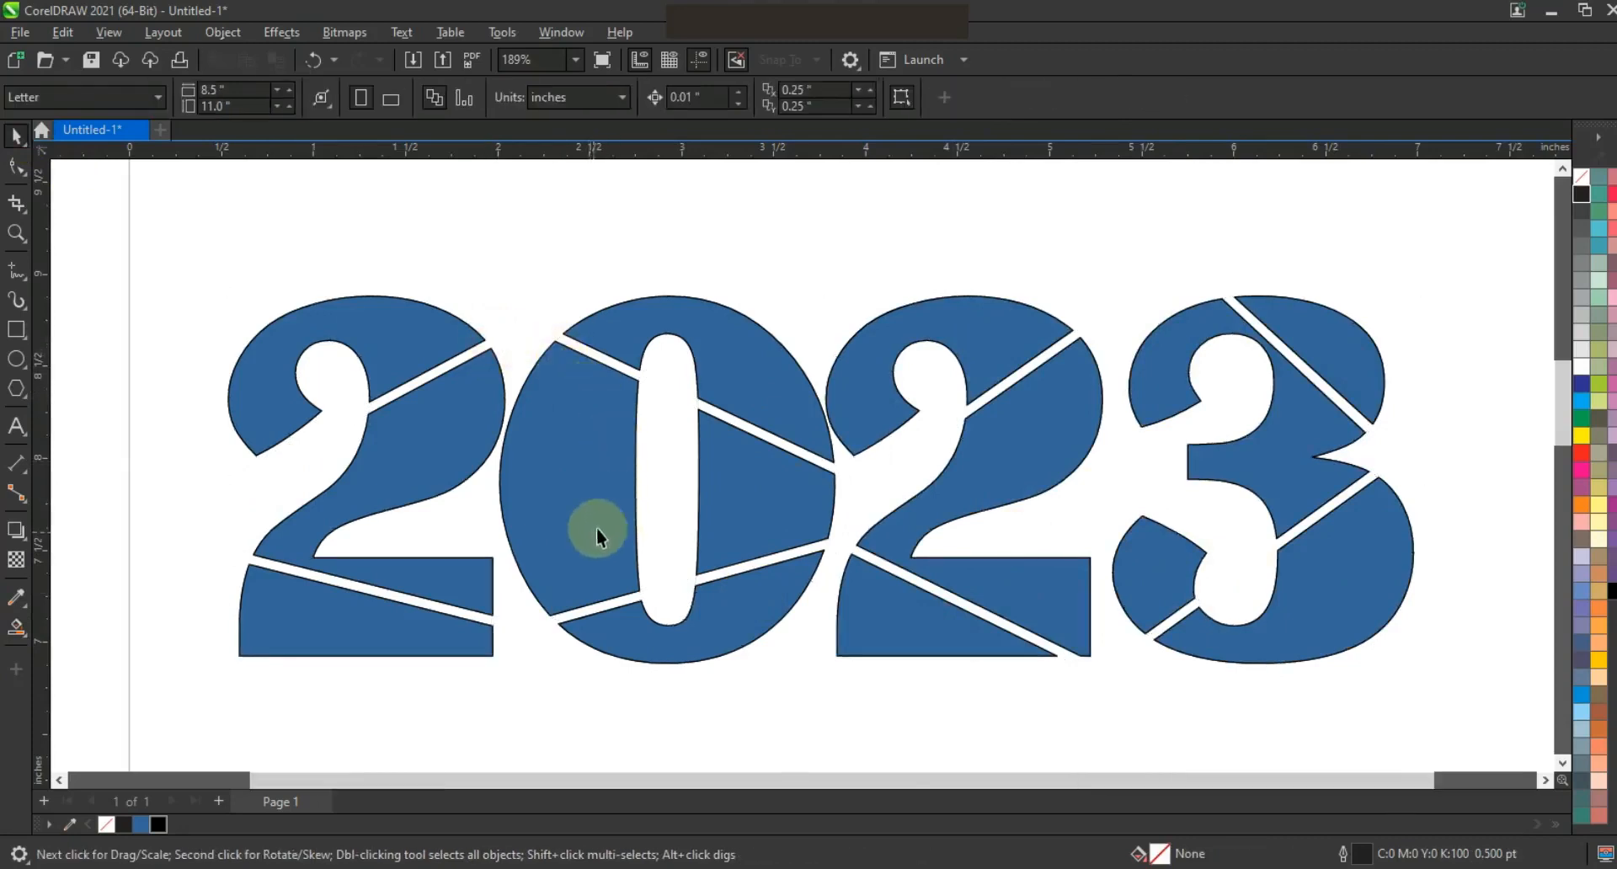
Place a copy of all the 2023 sections about 2.4 inches below the original, combined into one curve without fill
scroll(593, 532, "down", 2)
left_click_drag(1030, 635, 1028, 634)
left_click(1562, 763)
left_click_drag(961, 452, 968, 679)
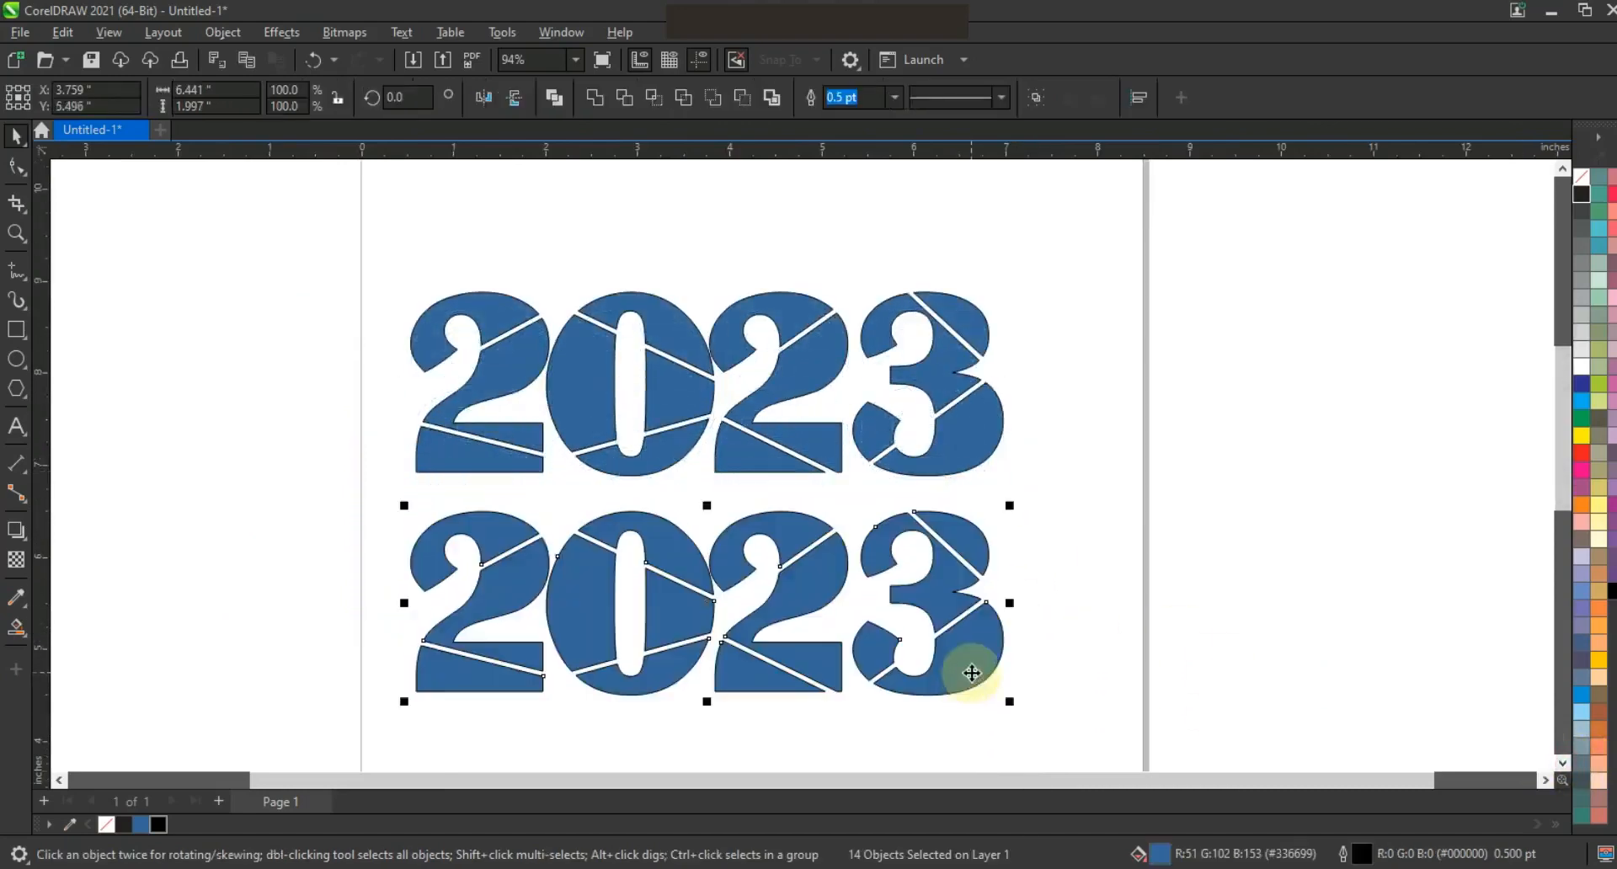
left_click(553, 101)
left_click(1580, 177)
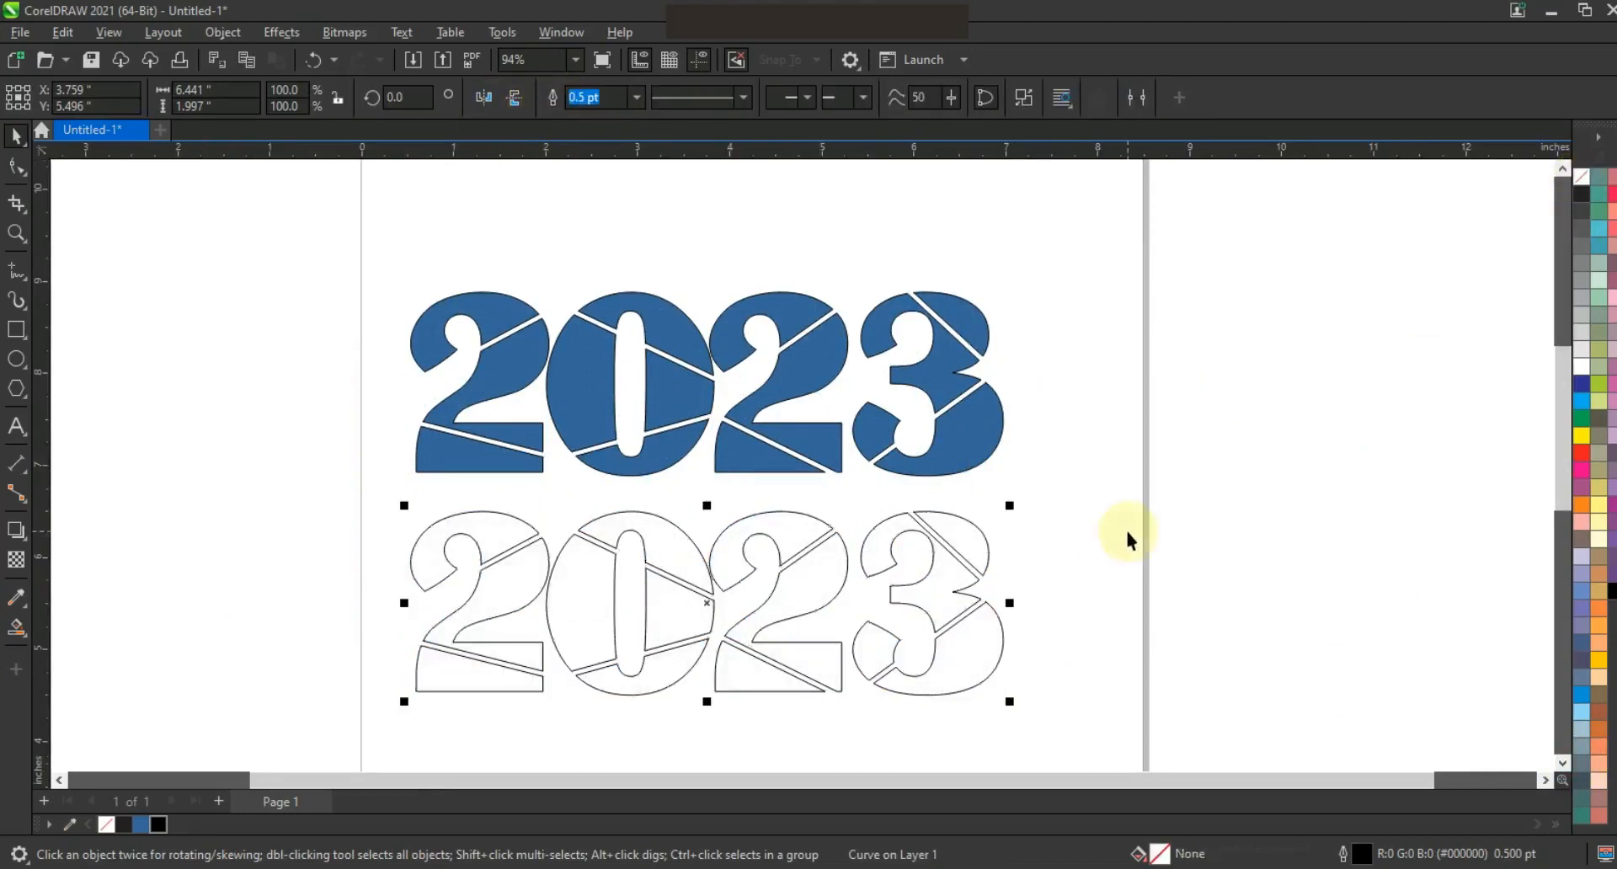
Add a straight-down drop shadow to the unfilled 2023 copy with feathering direction Outside and opacity 78
left_click(16, 233)
left_click_drag(315, 451, 1196, 738)
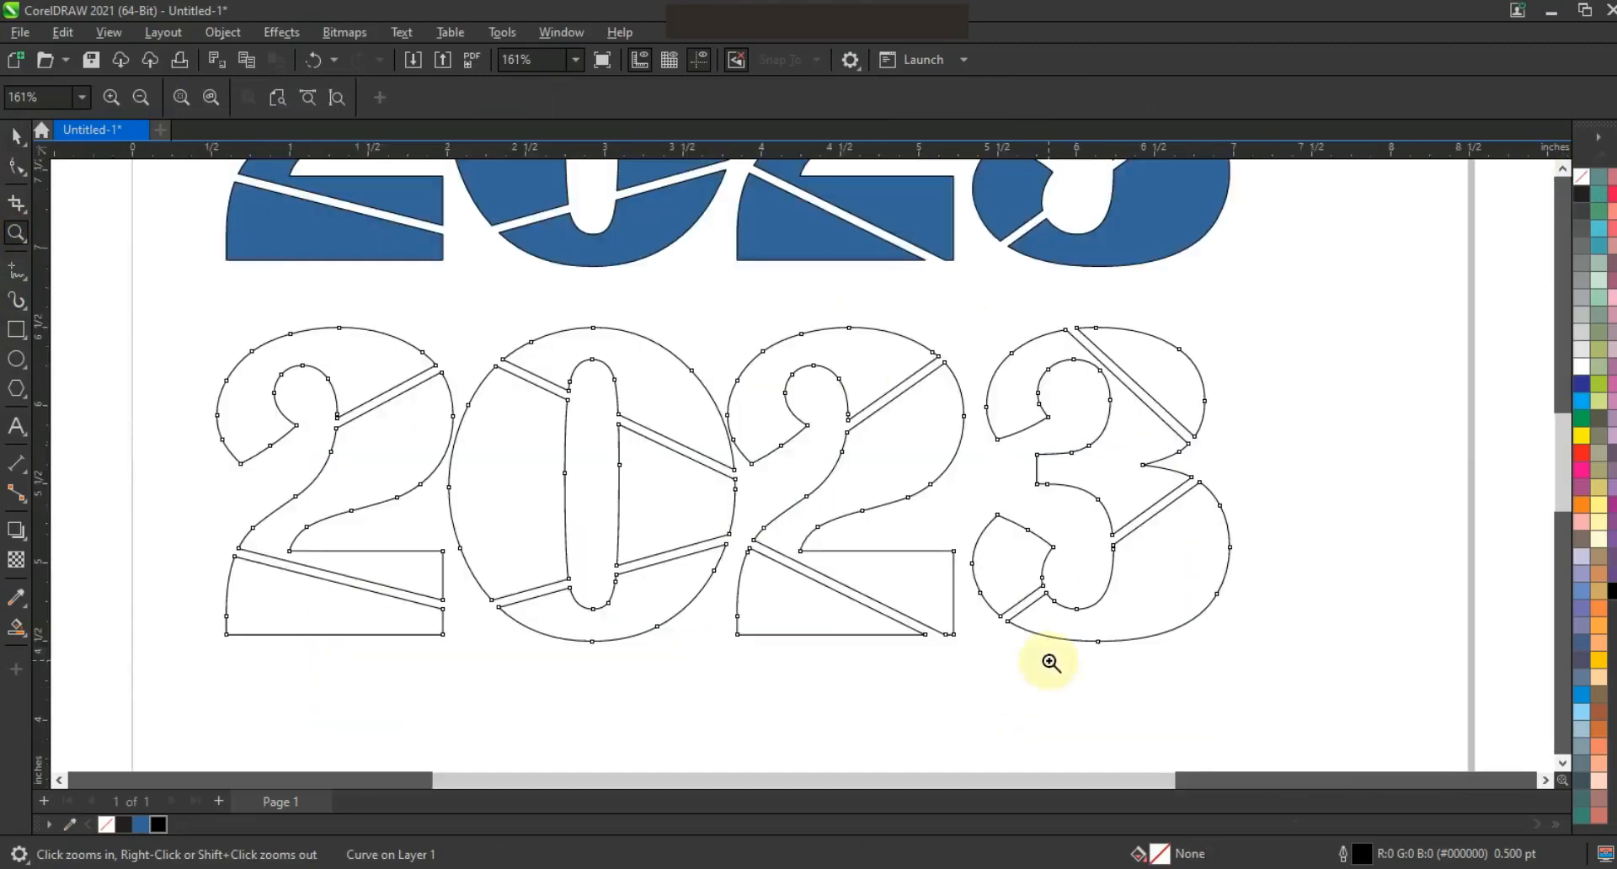
left_click(25, 547)
left_click(73, 532)
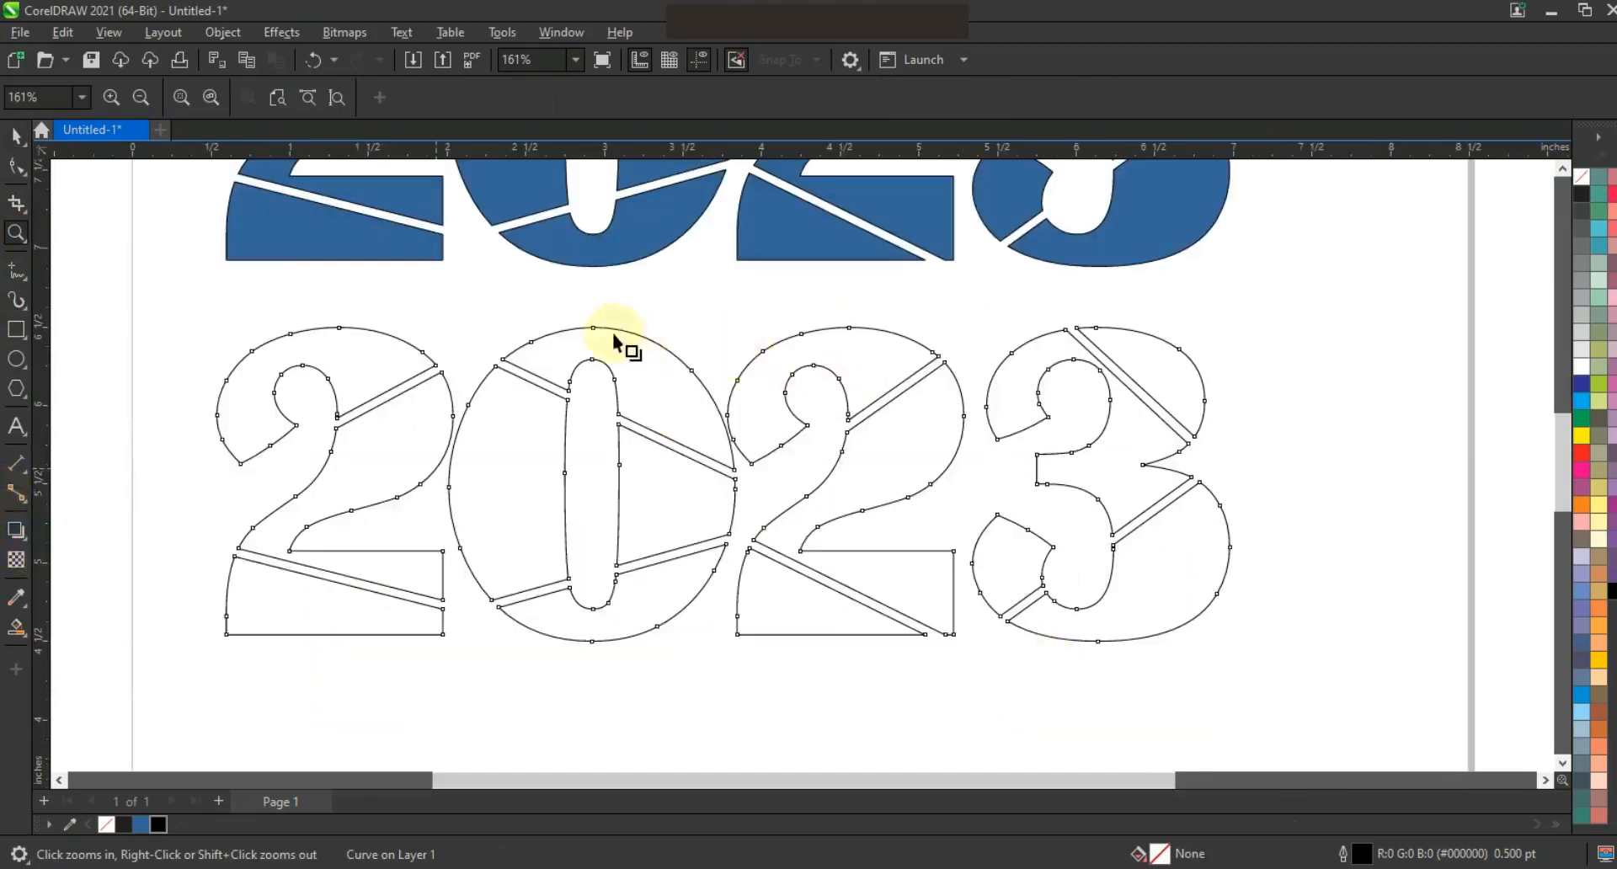
left_click_drag(724, 327, 723, 643)
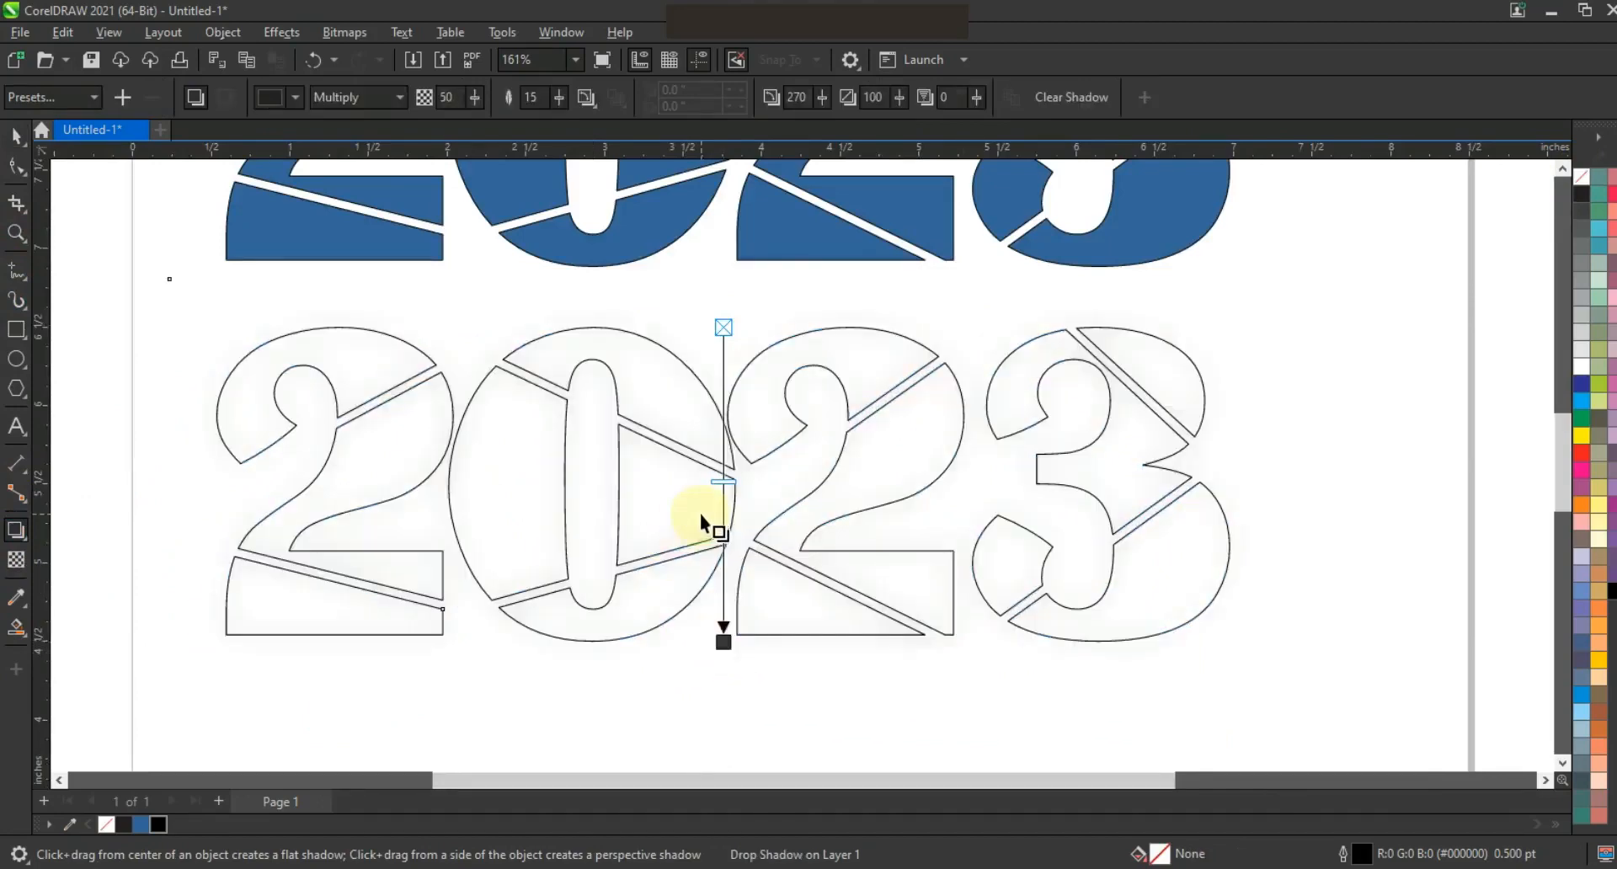
left_click(587, 98)
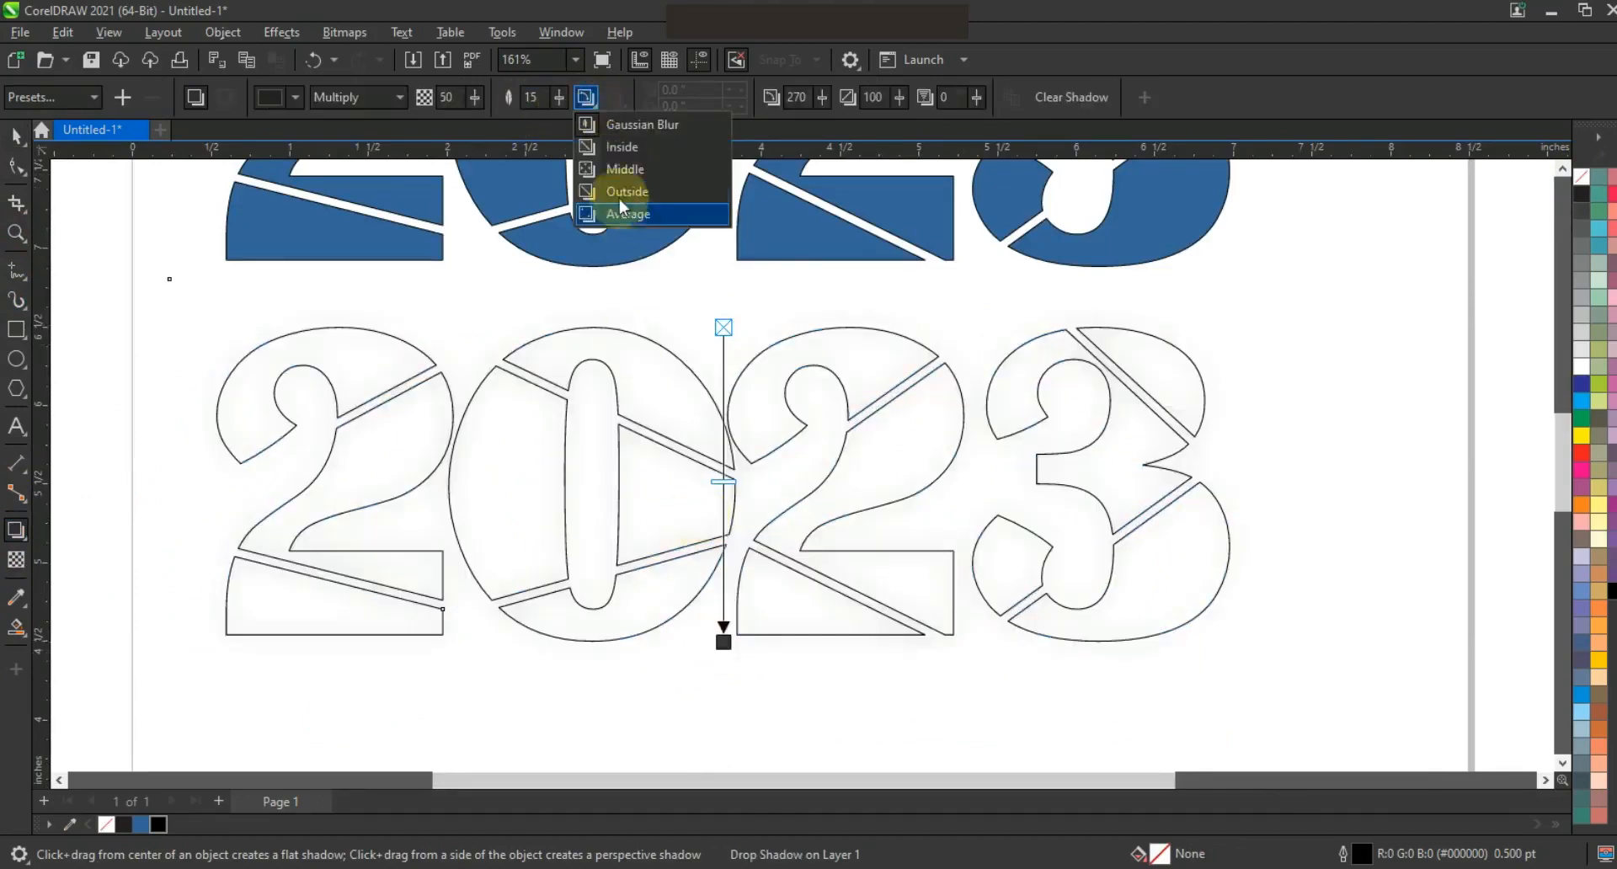
left_click(618, 193)
left_click_drag(728, 480, 724, 569)
Change the drop shadow's color to a deeper black and set its opacity to 88
left_click(275, 97)
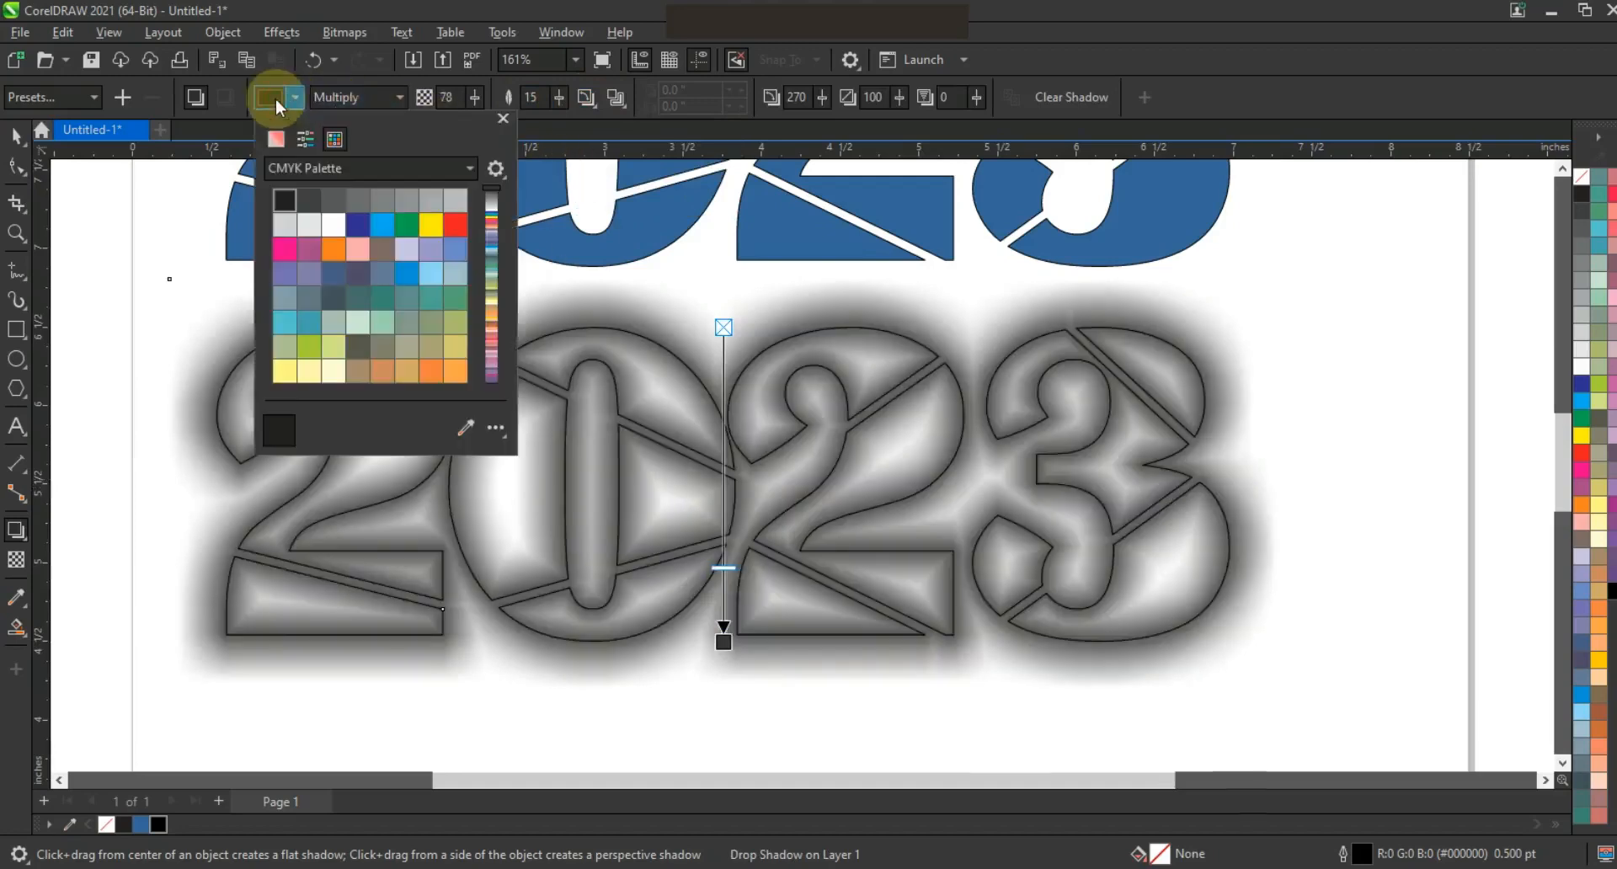
left_click(278, 139)
left_click(351, 320)
left_click(704, 503)
left_click_drag(730, 562, 724, 601)
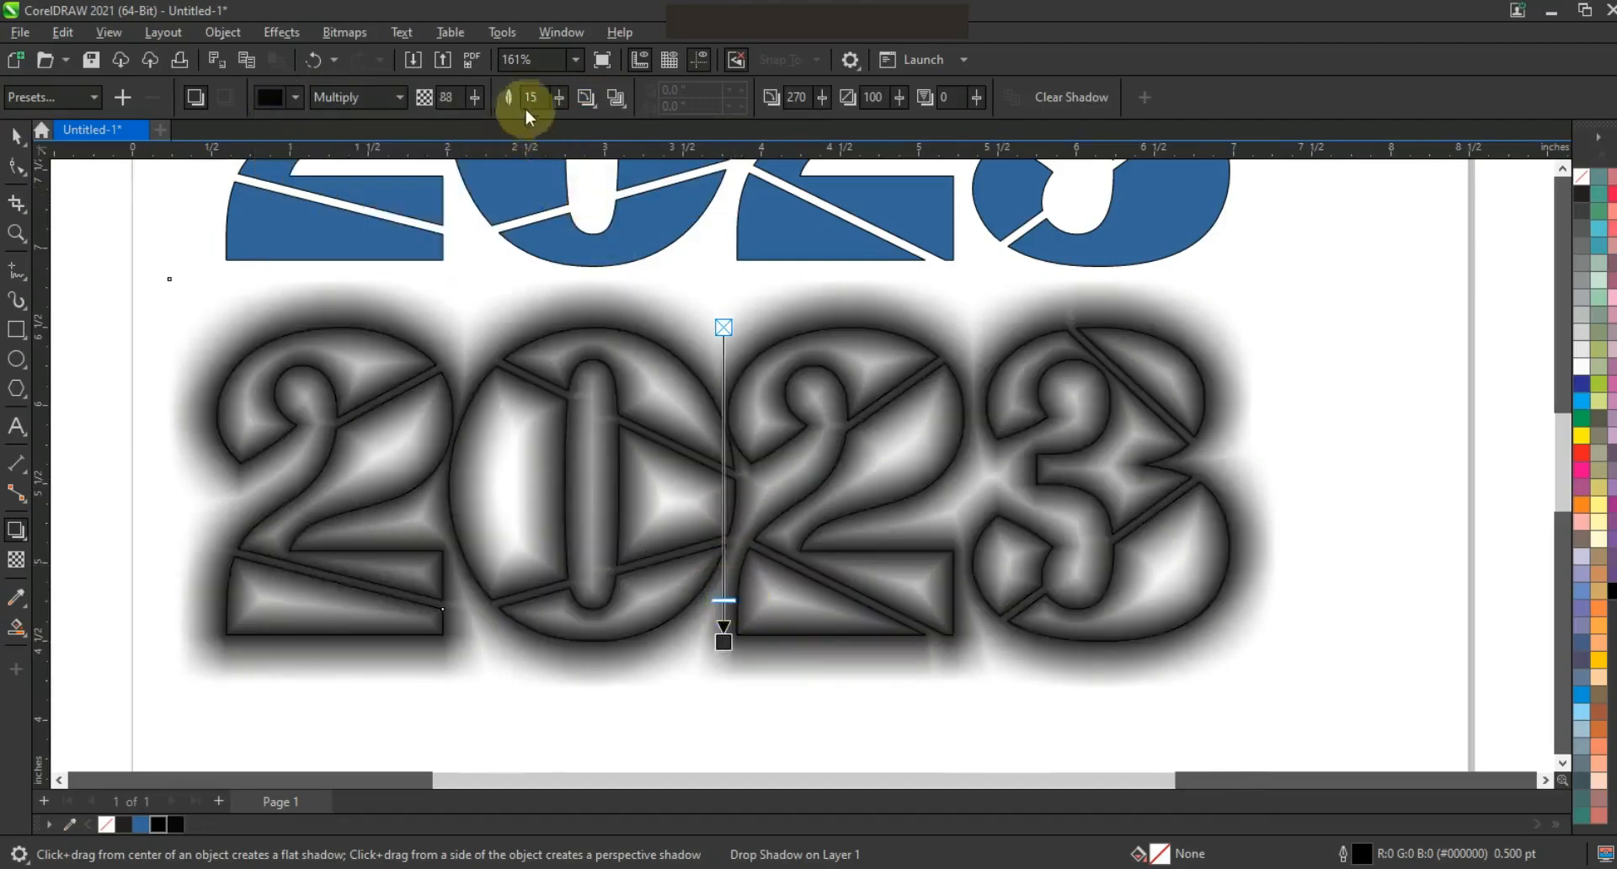
Set the drop shadow's feathering to 5 and lower its opacity to 69
type("5")
key("Return")
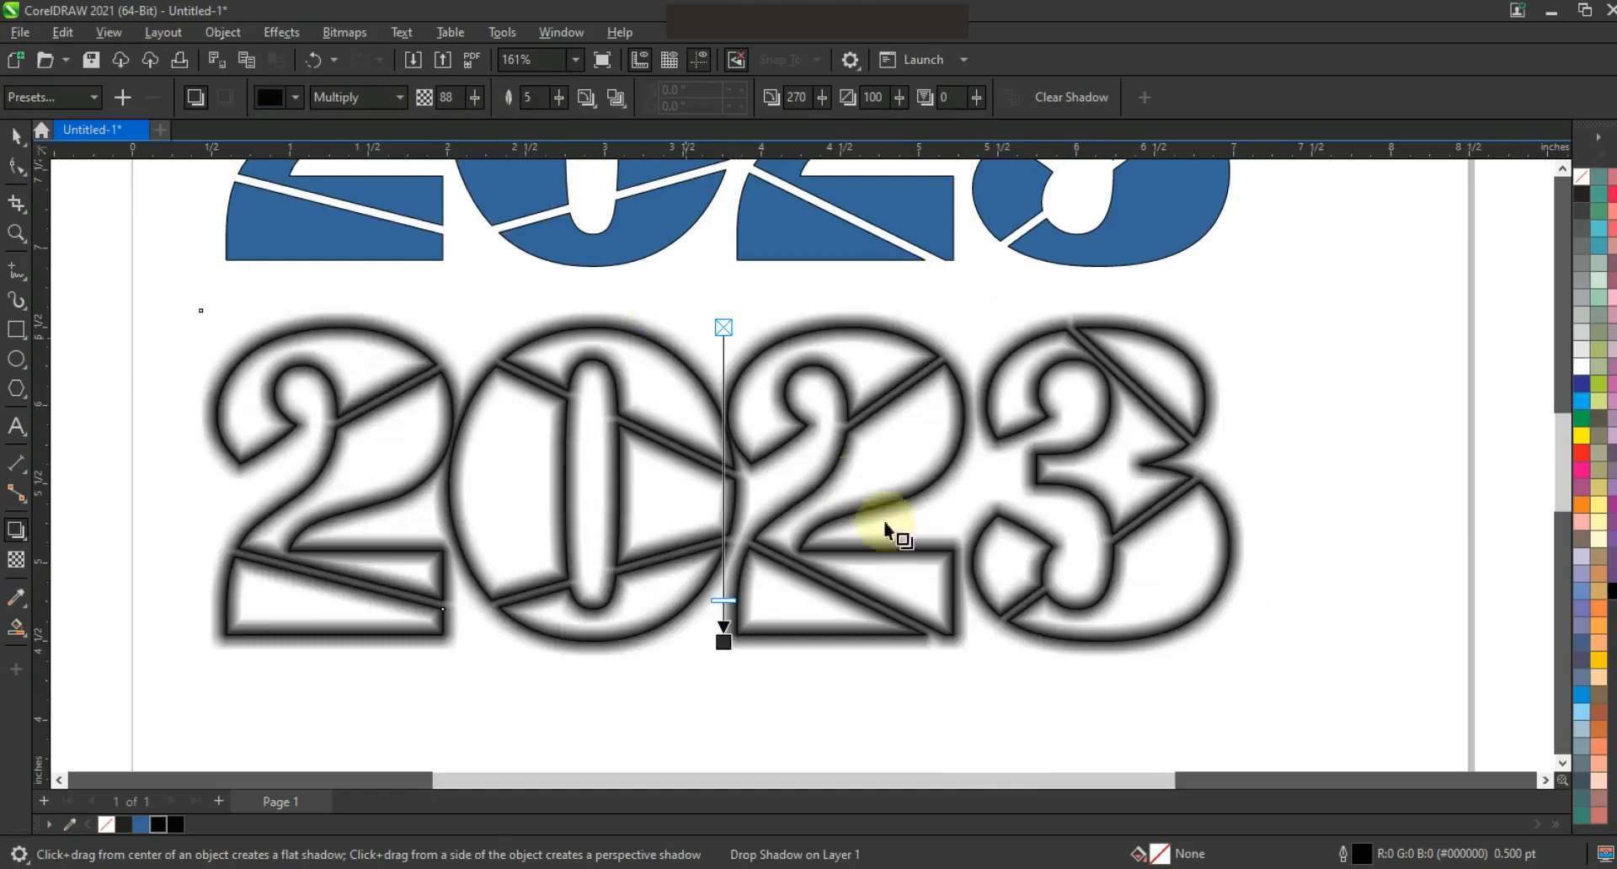
left_click_drag(731, 603, 734, 539)
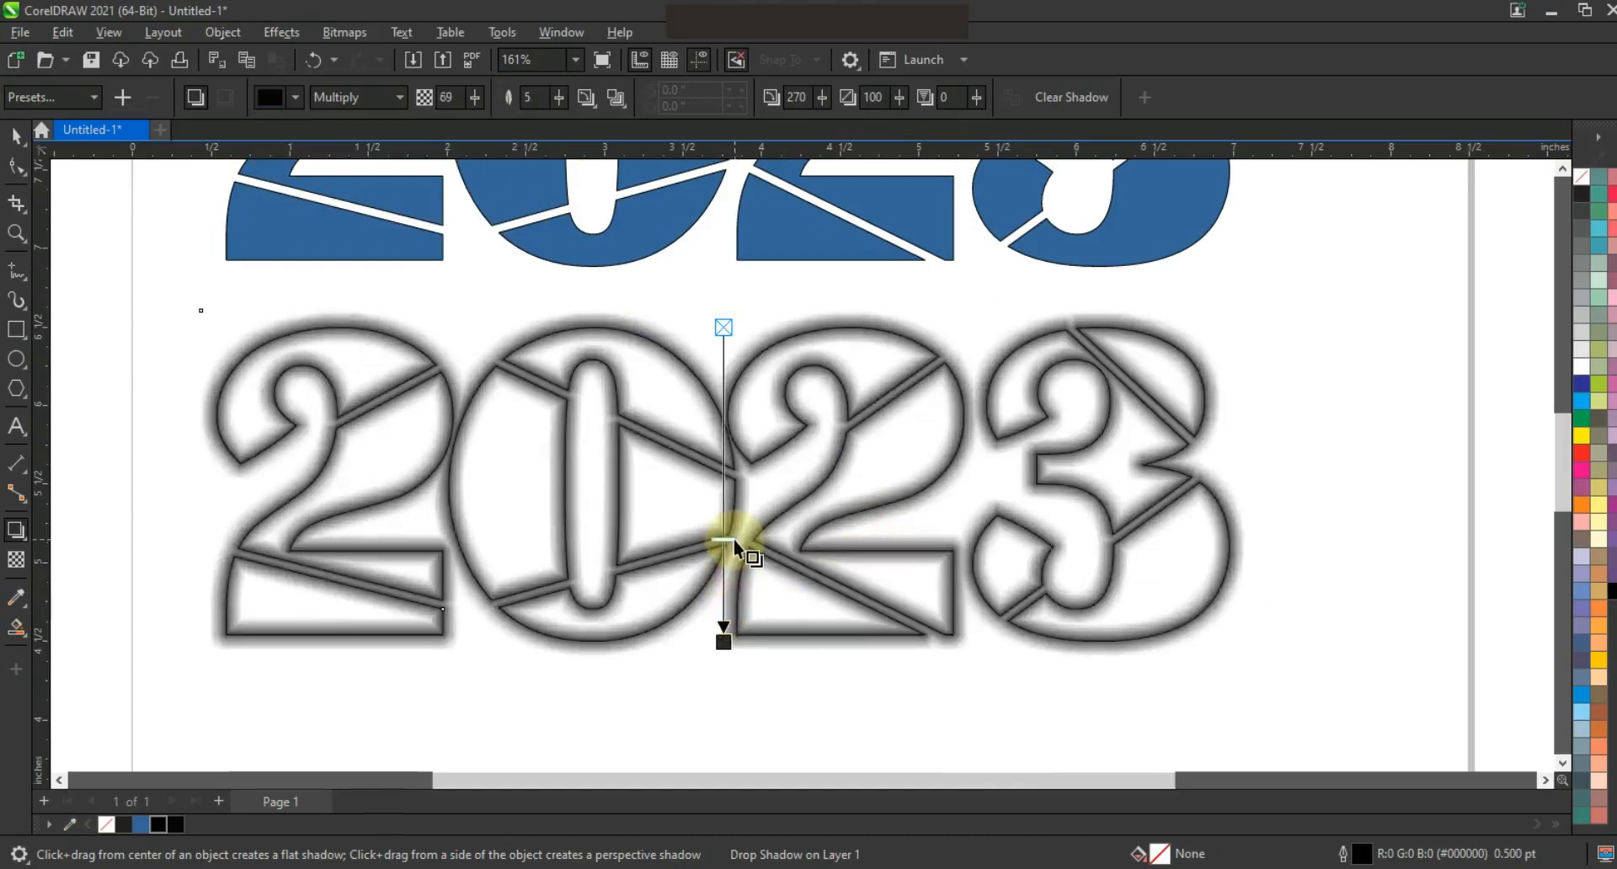
Break the drop shadow apart from the unfilled 2023 curve
left_click(15, 135)
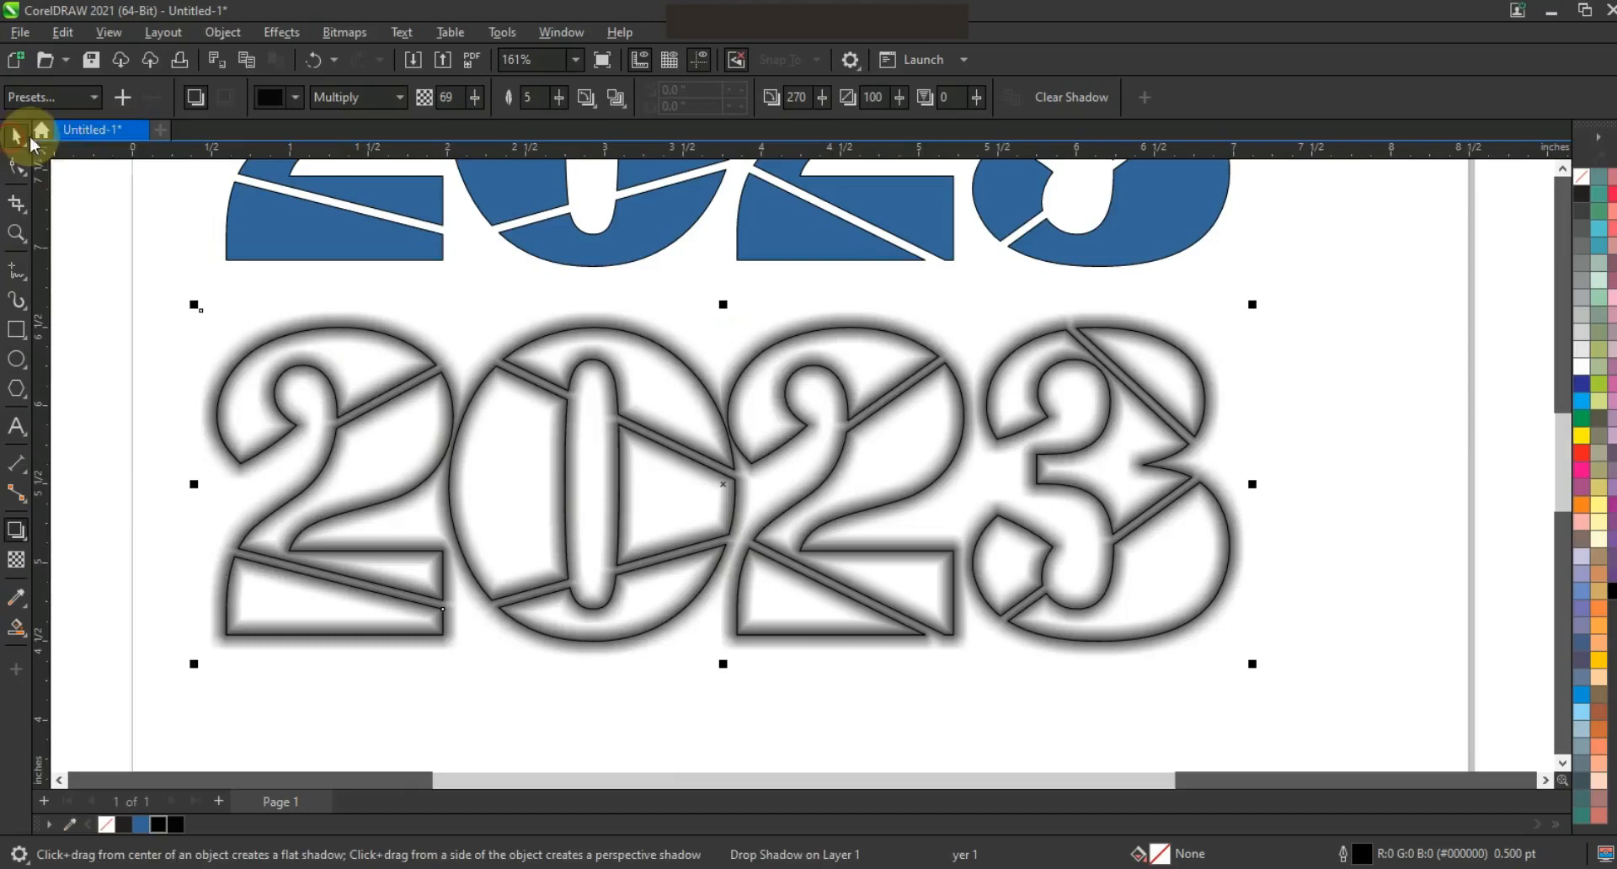
left_click(224, 34)
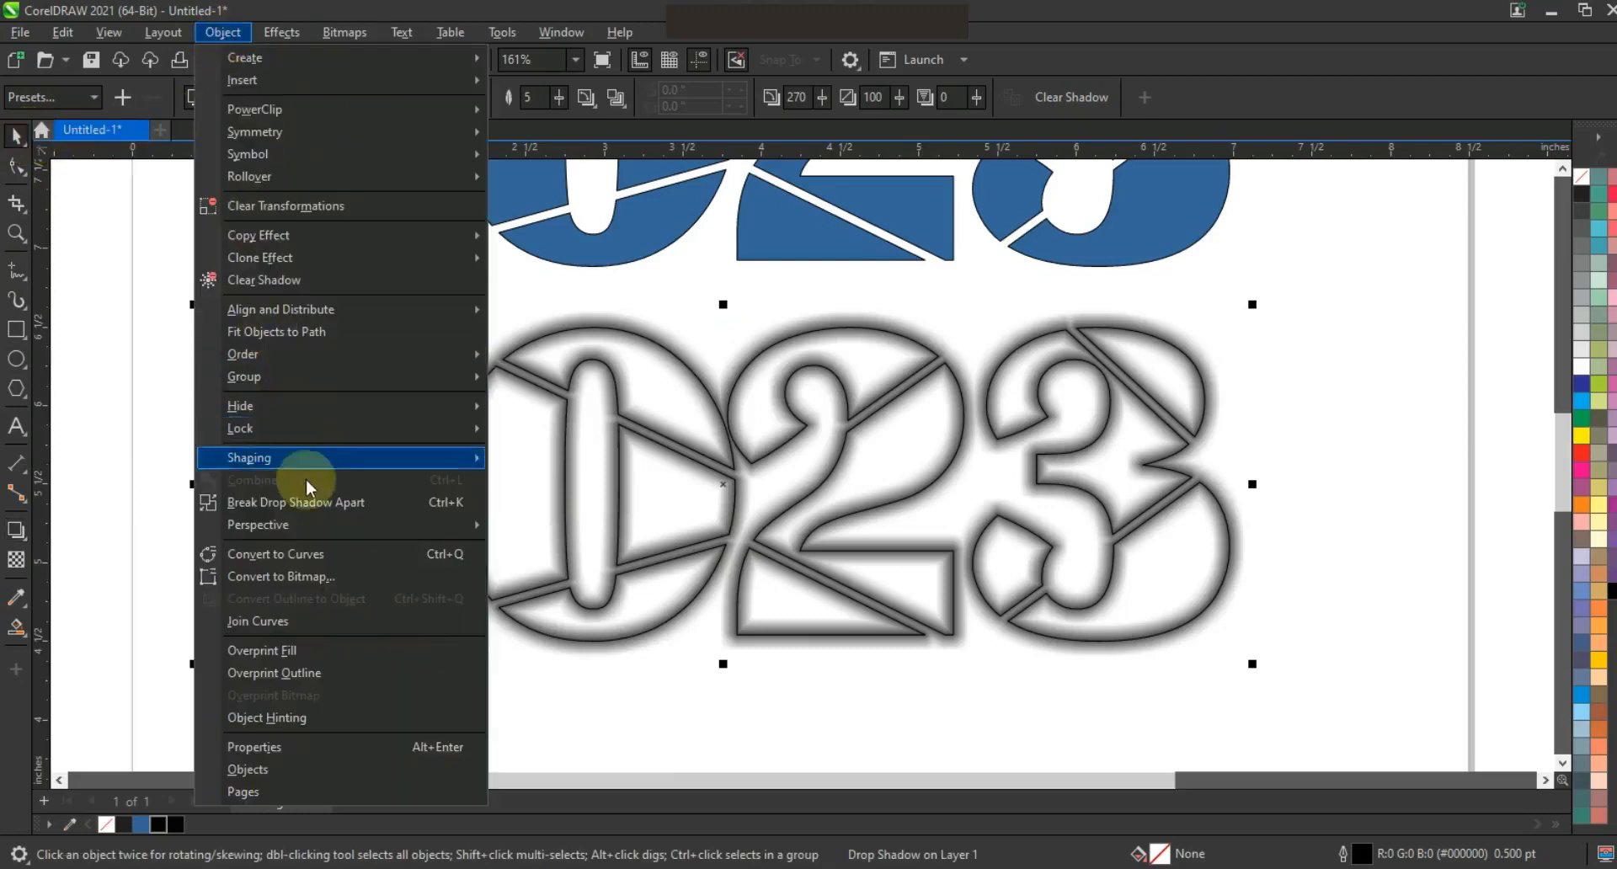
left_click(310, 504)
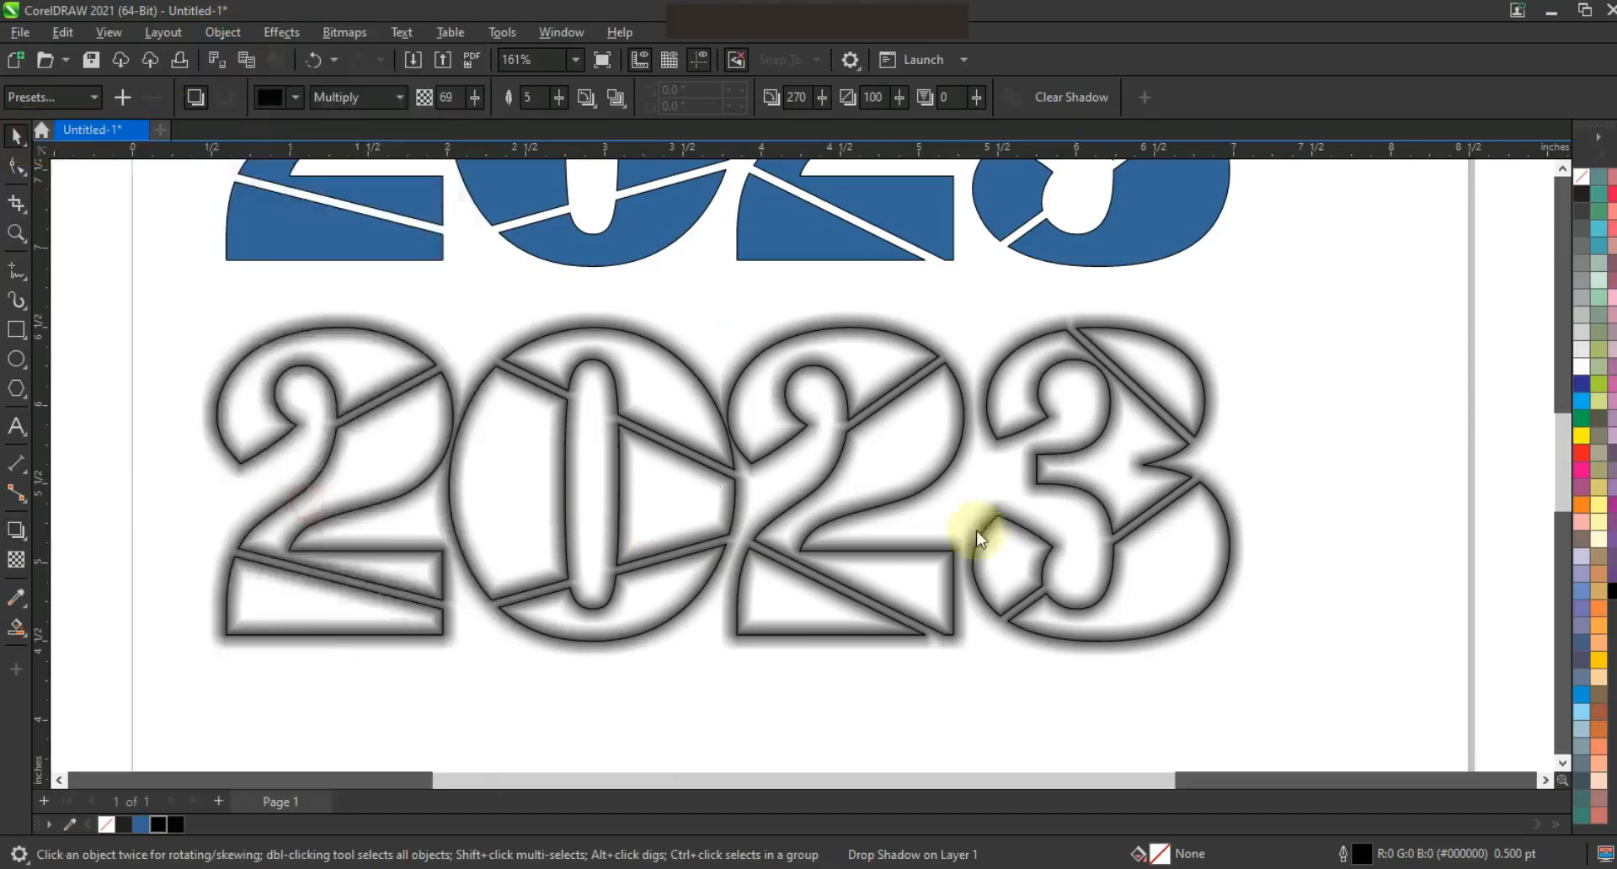
PowerClip the separated shadow inside the unfilled 2023 curve
left_click(1146, 339)
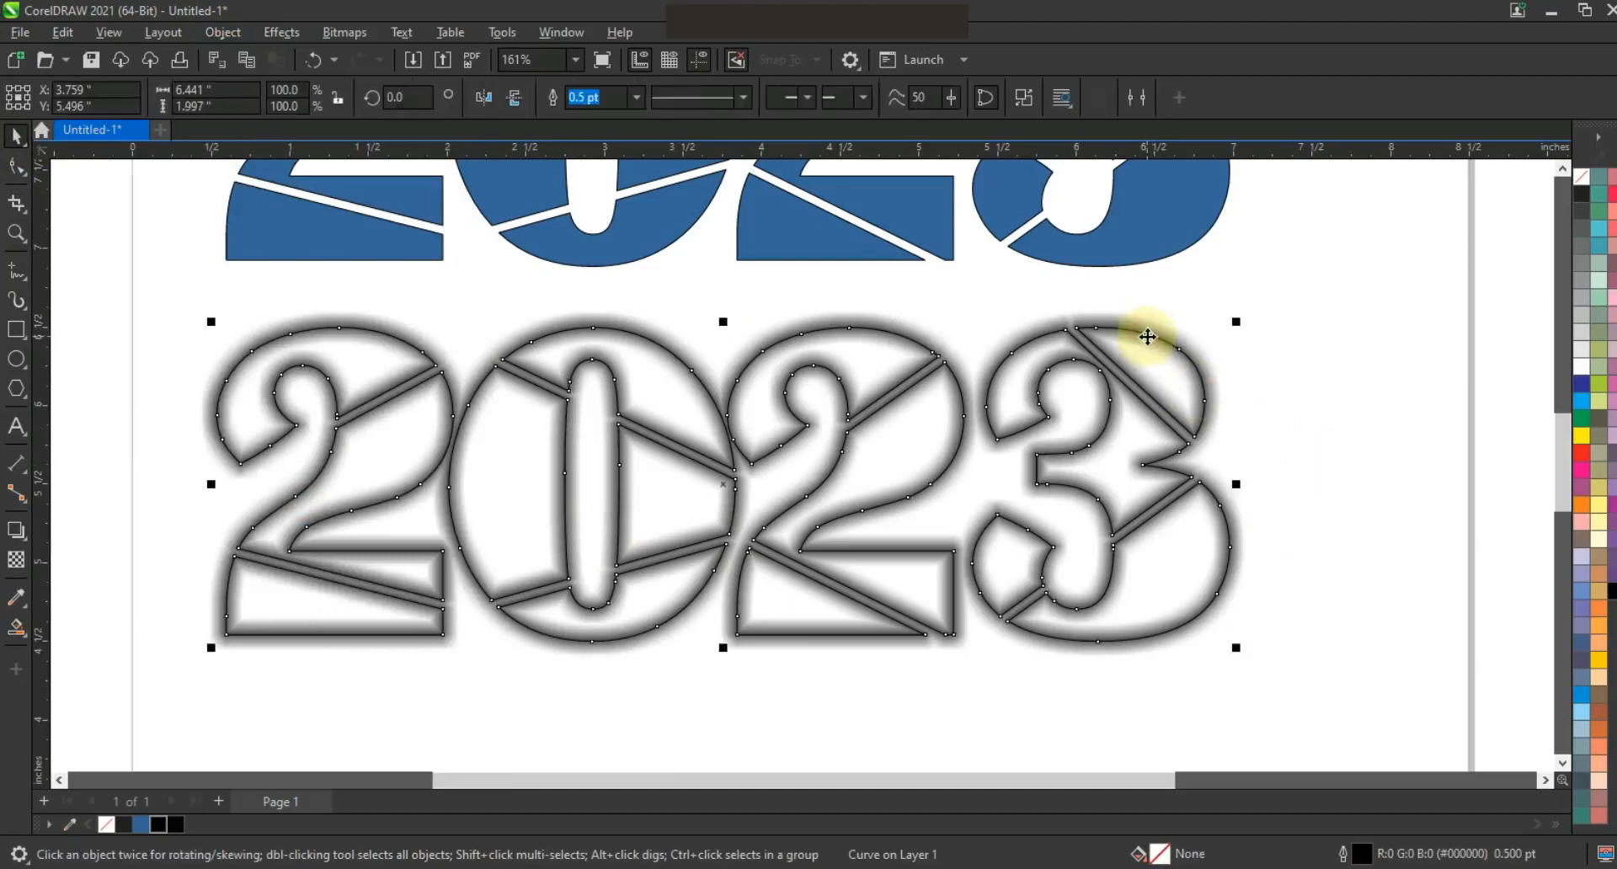
left_click(1165, 333, "alt")
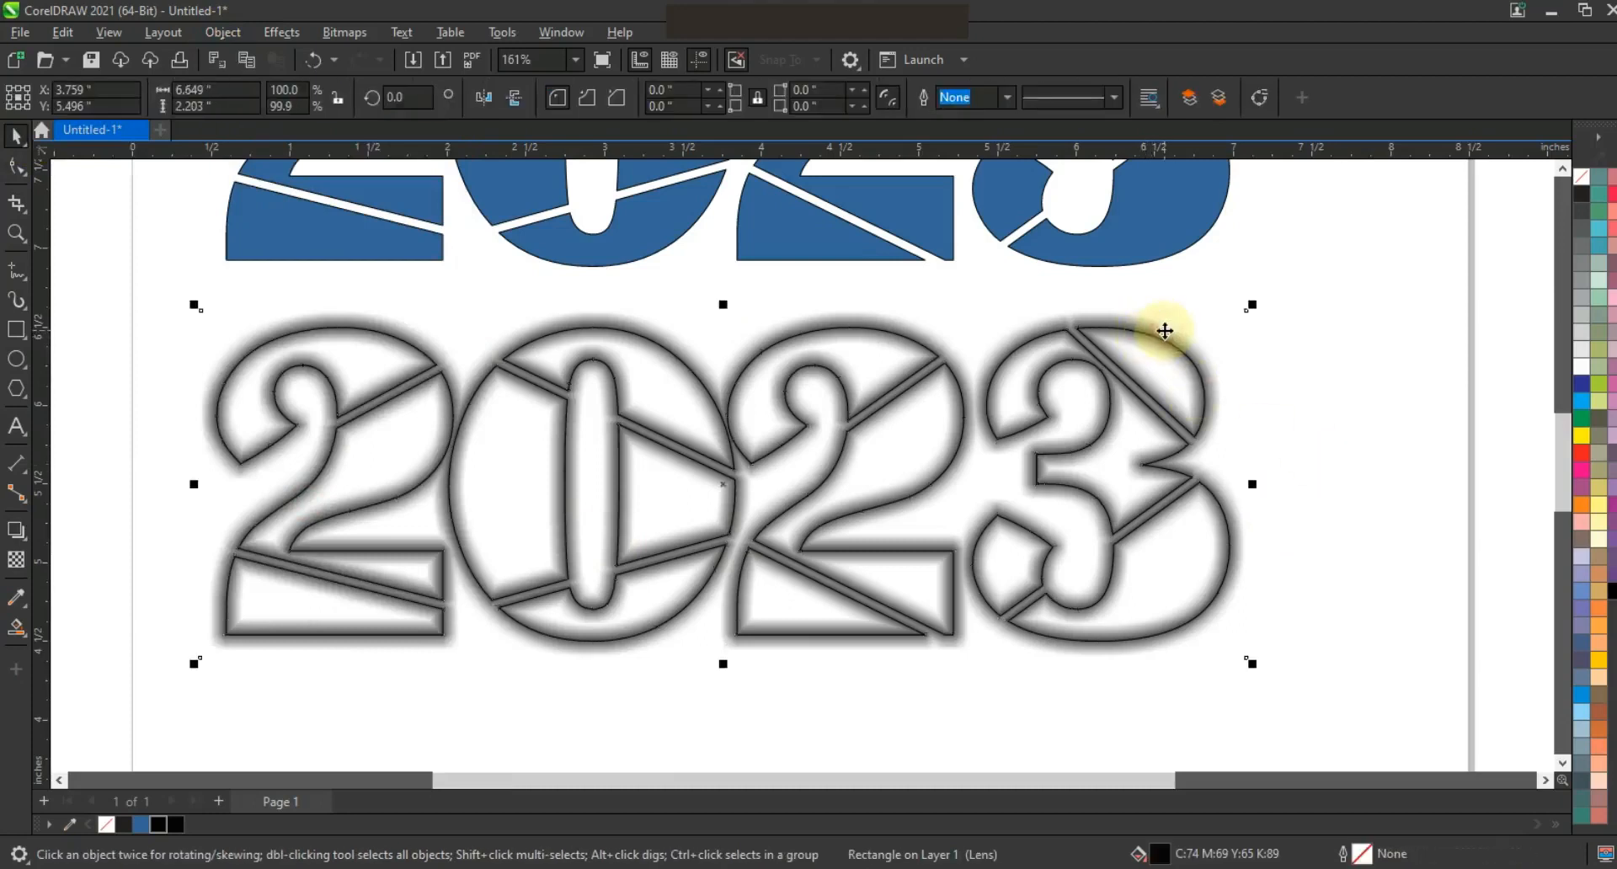
key("Escape")
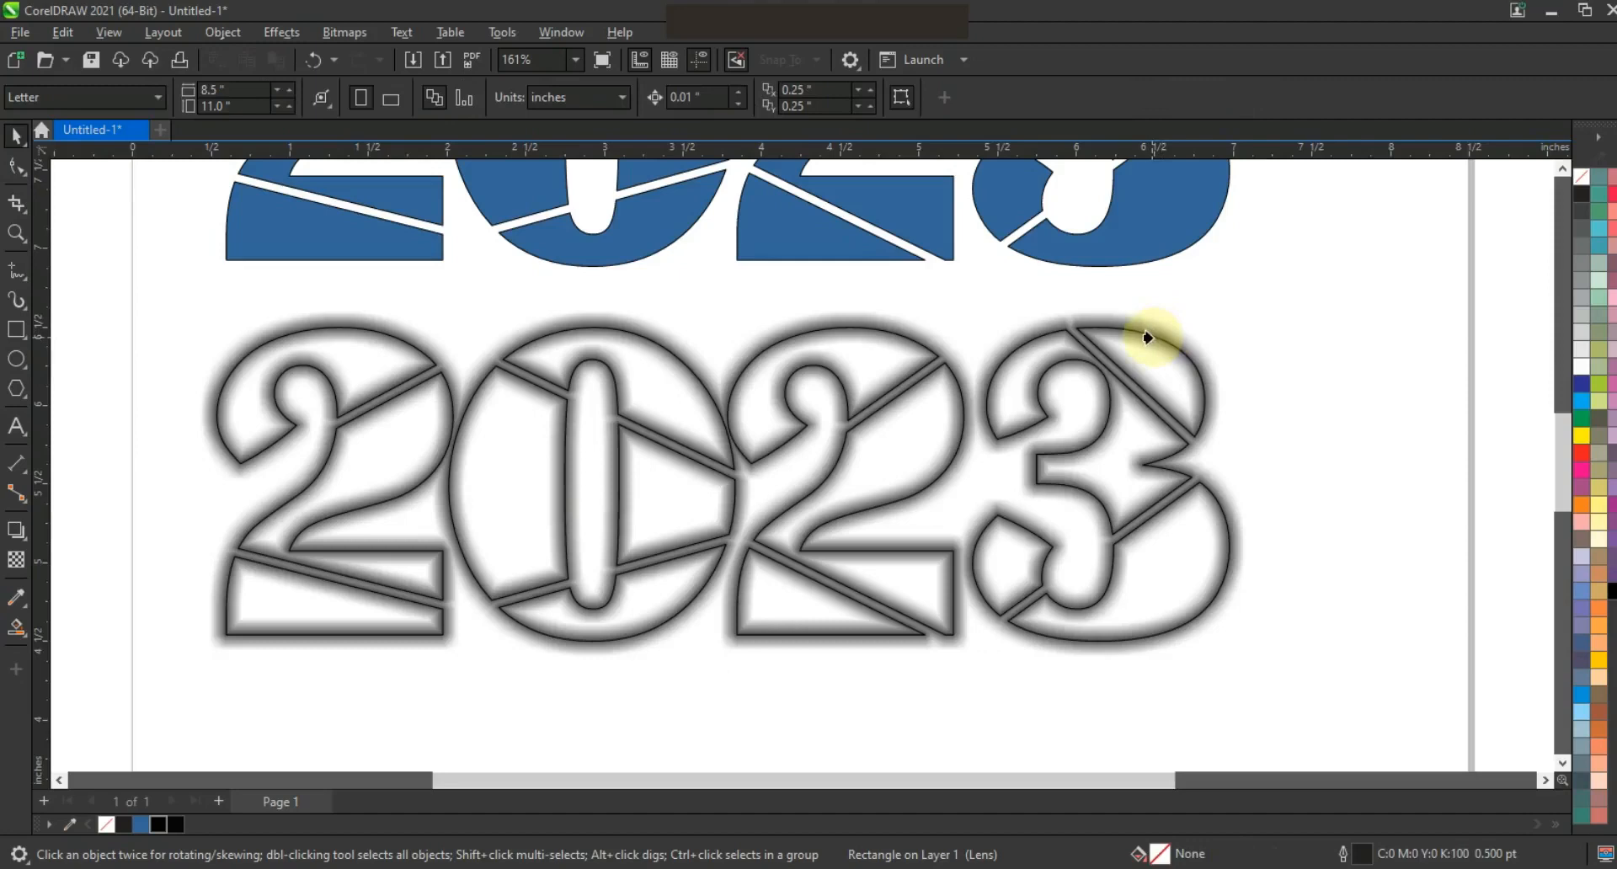
left_click(1147, 338)
left_click(1267, 345)
Fill the top sections of both 2s, the bottom section of the 0 and the lower right section of the 3 with golden yellow
scroll(1128, 383, "down", 2)
left_click_drag(1252, 534, 622, 159)
key("shift+F2")
left_click(497, 201)
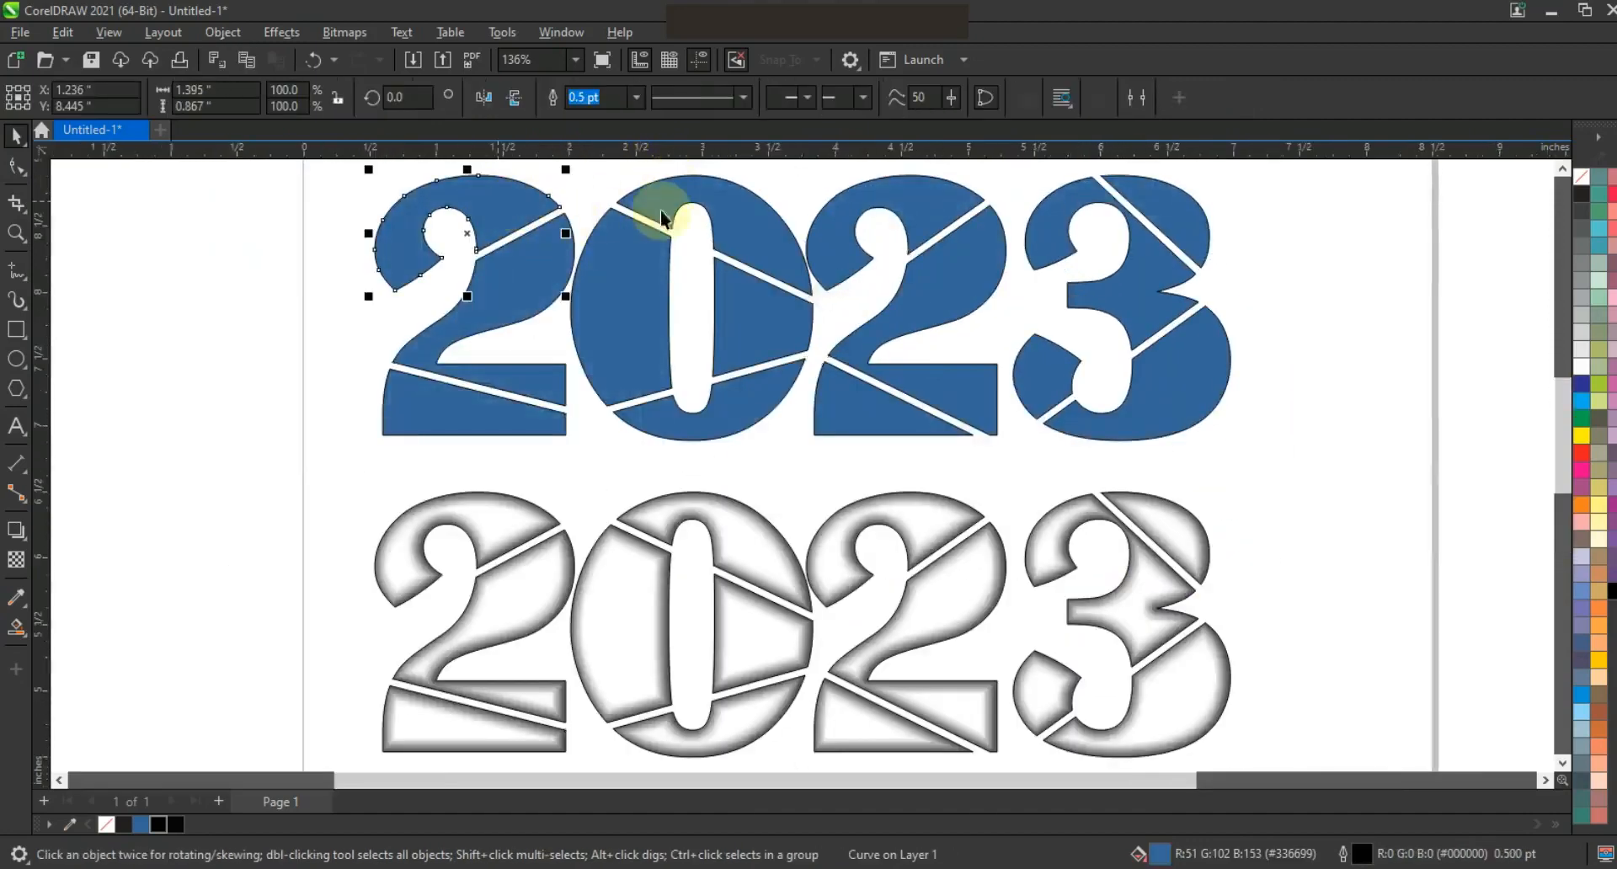
left_click(722, 396, "shift")
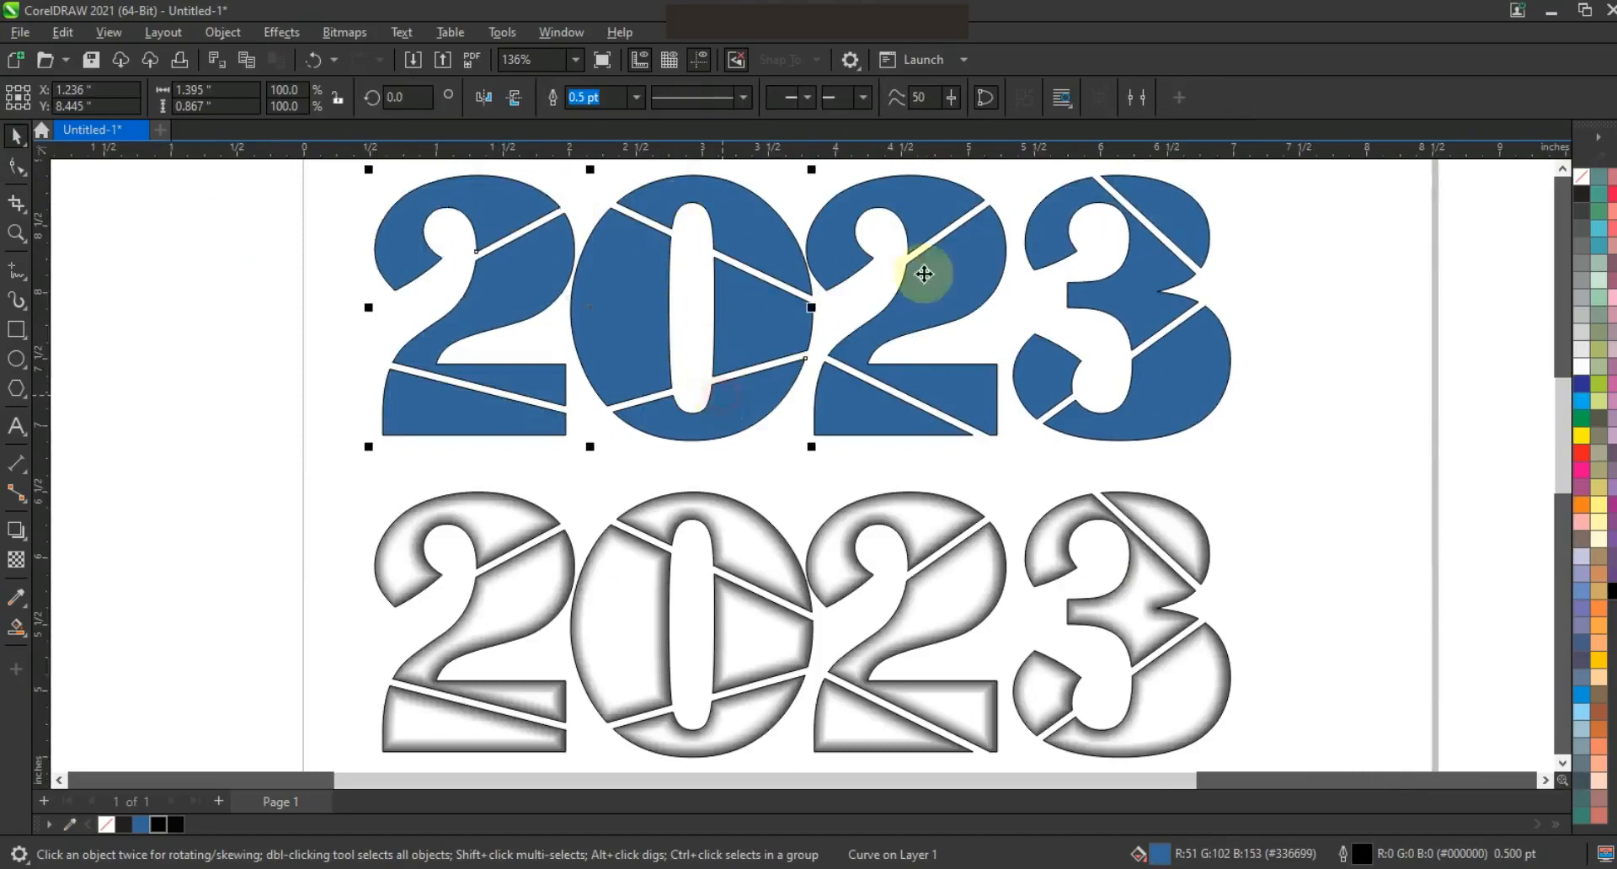
left_click(943, 217, "shift")
left_click(1187, 397, "shift")
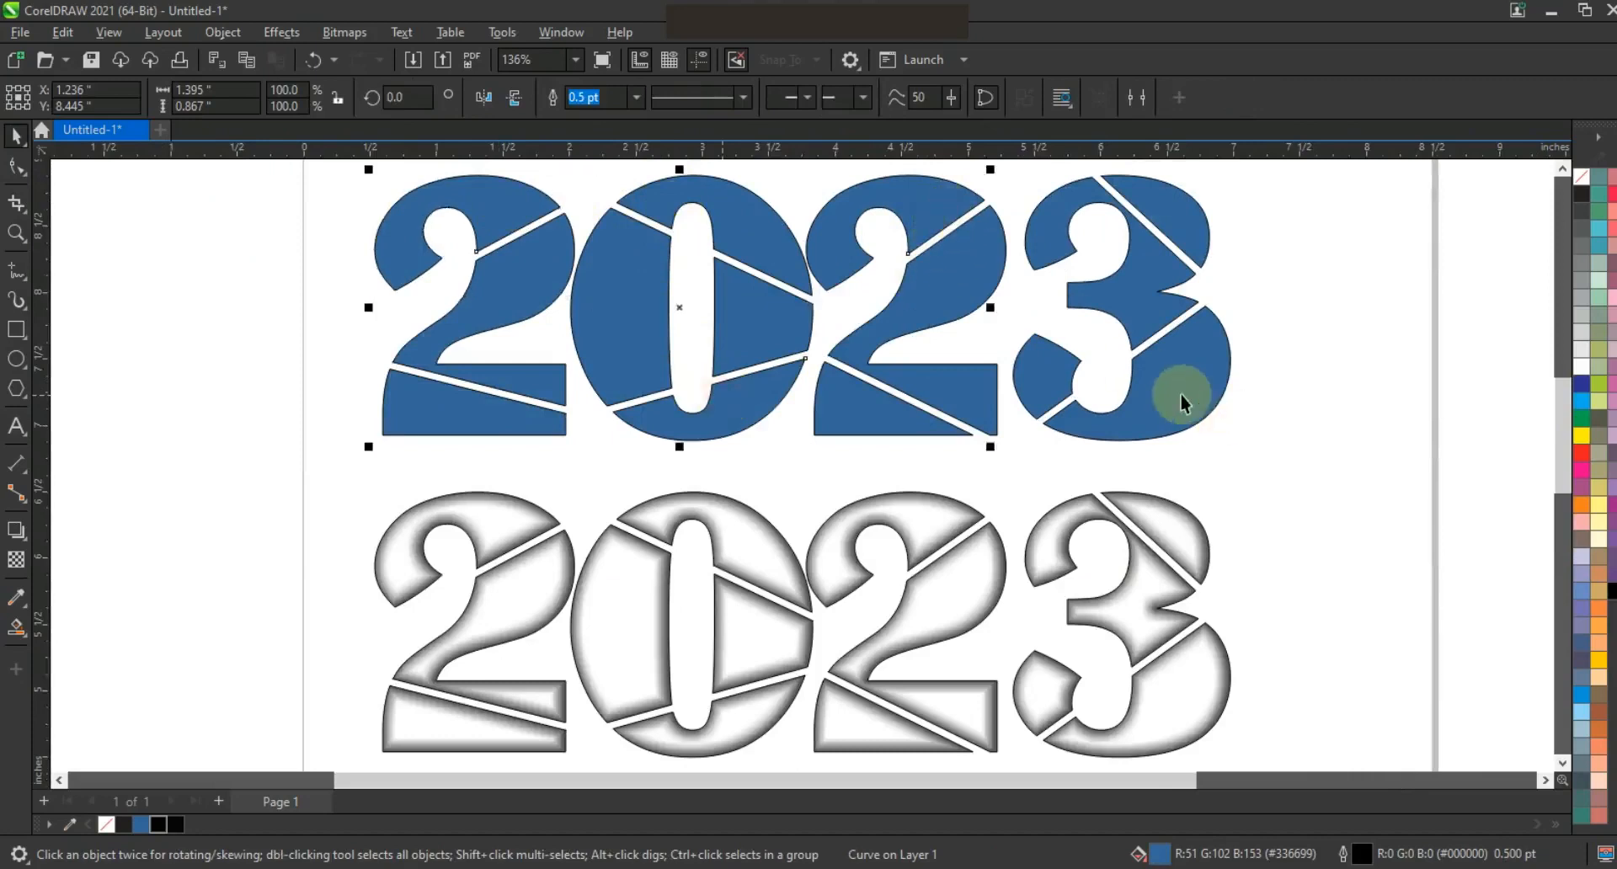
left_click(1600, 665)
Fill the middle sections of the first 2, the 0 and the 3, plus the lower left section of the second 2, with light gray
left_click(1144, 320)
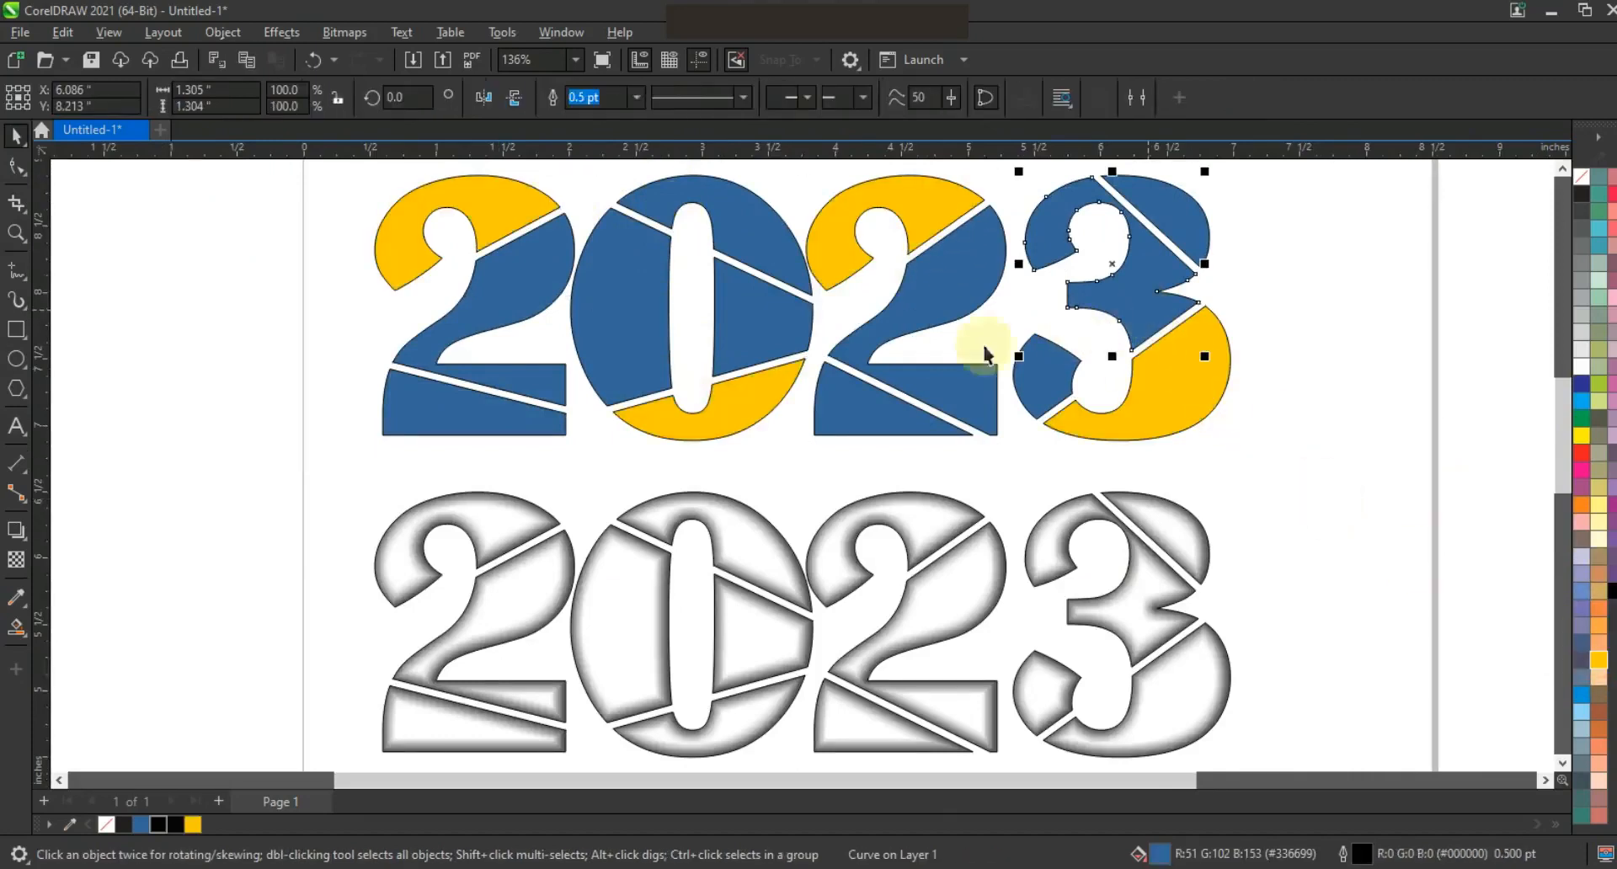
left_click(851, 411, "shift")
left_click(421, 375, "shift")
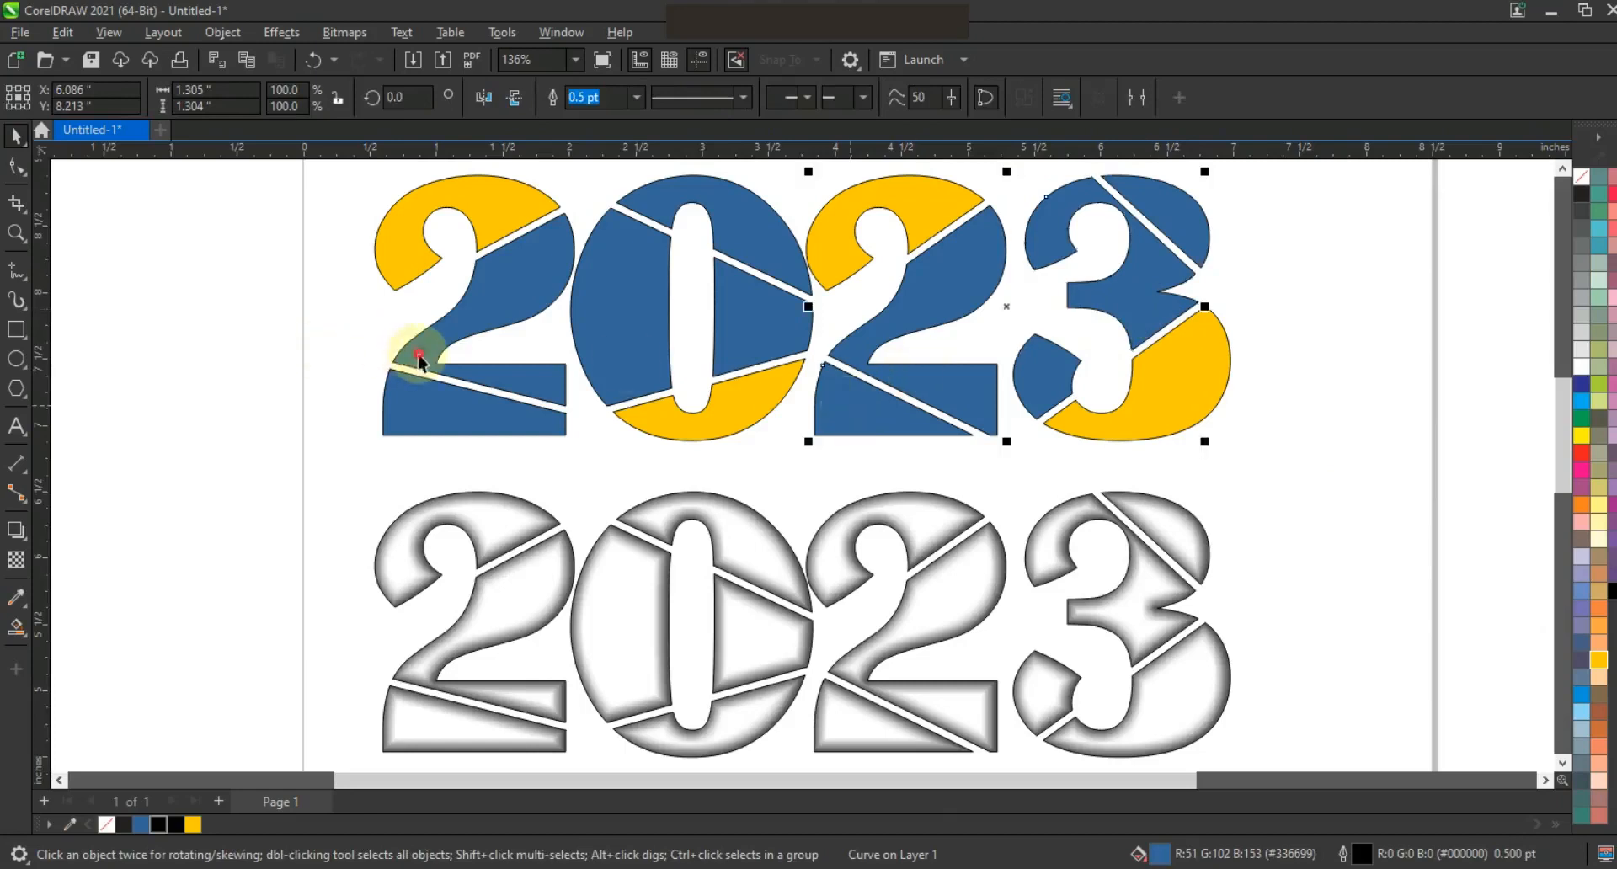
left_click(1583, 334)
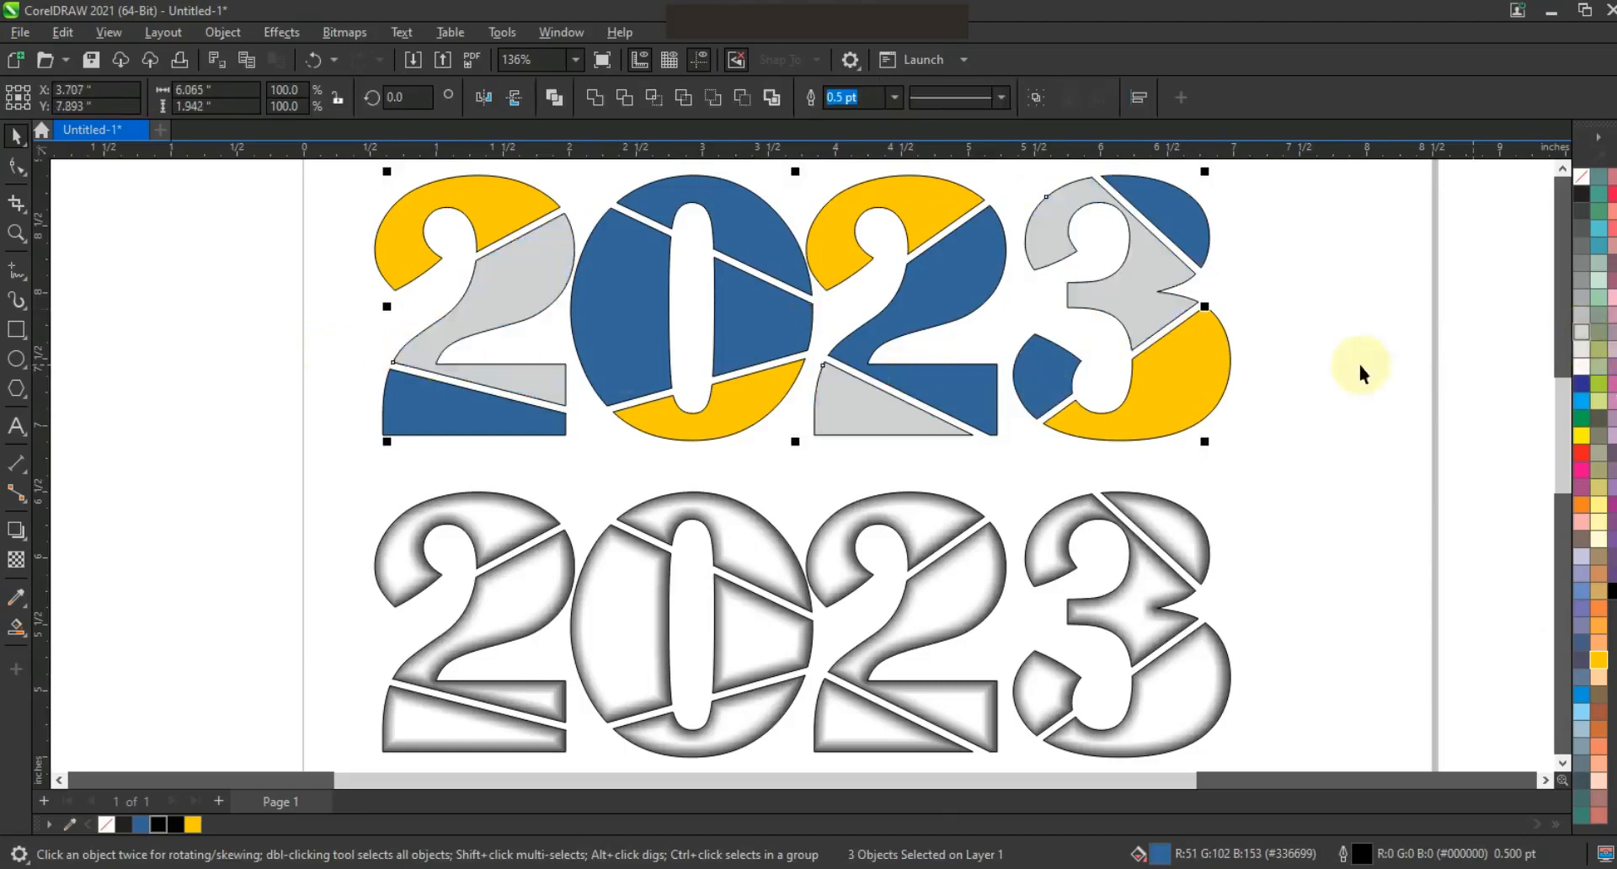
left_click(1362, 362)
left_click(754, 310)
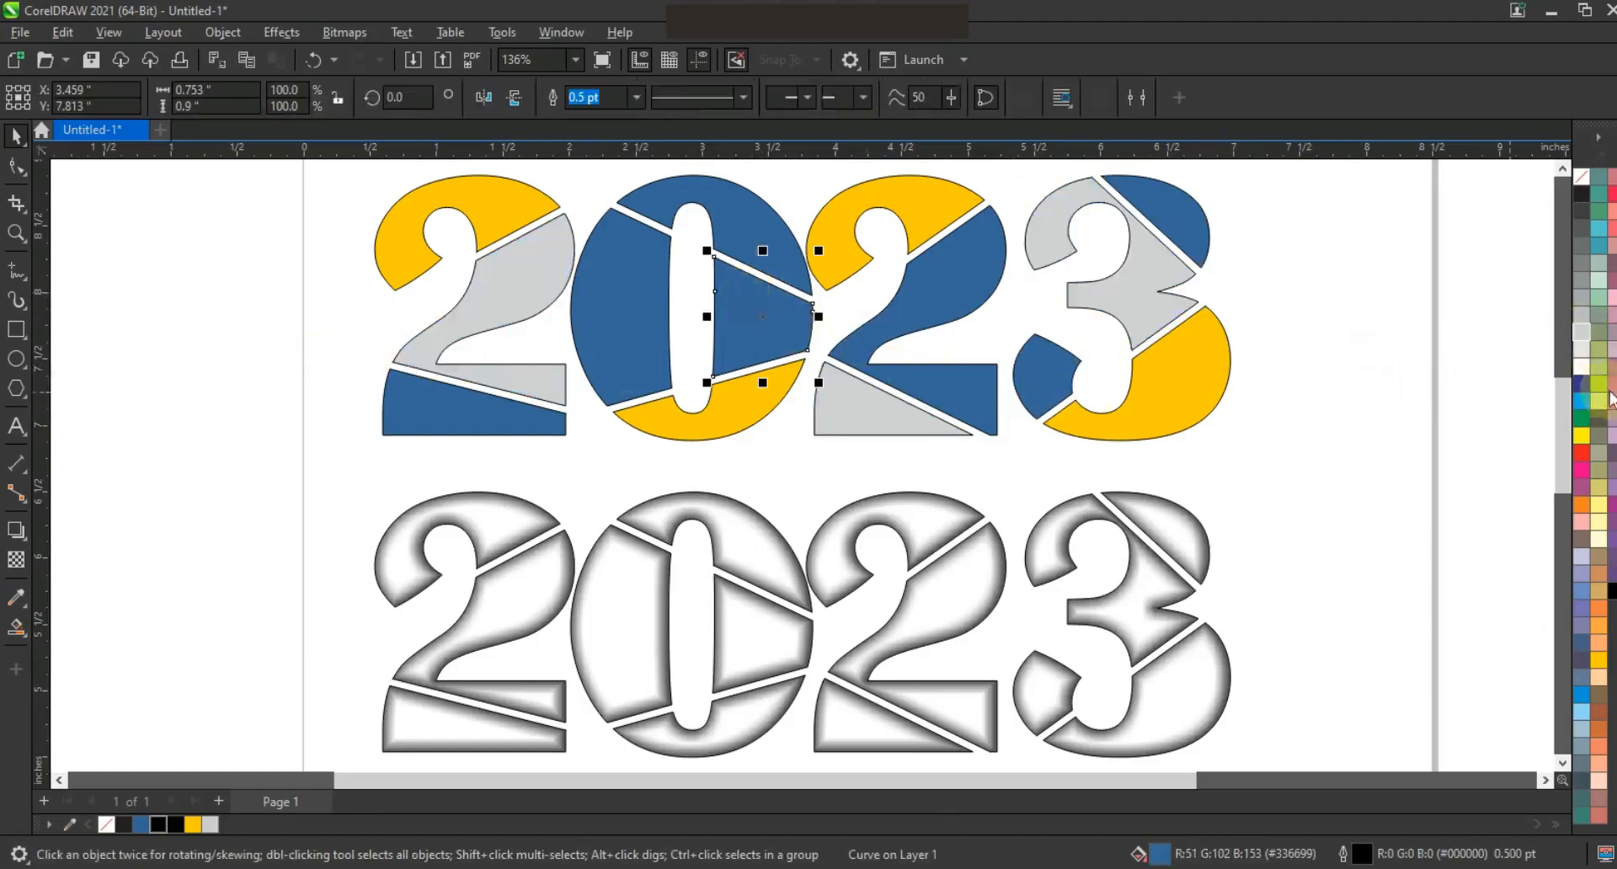
left_click(649, 285, "shift")
left_click(1582, 334)
left_click(1385, 393)
Fill the remaining blue sections of all four digits with red
left_click(951, 302)
left_click(762, 240, "shift")
left_click(1162, 225, "shift")
left_click(1021, 361, "shift")
left_click(534, 422, "shift")
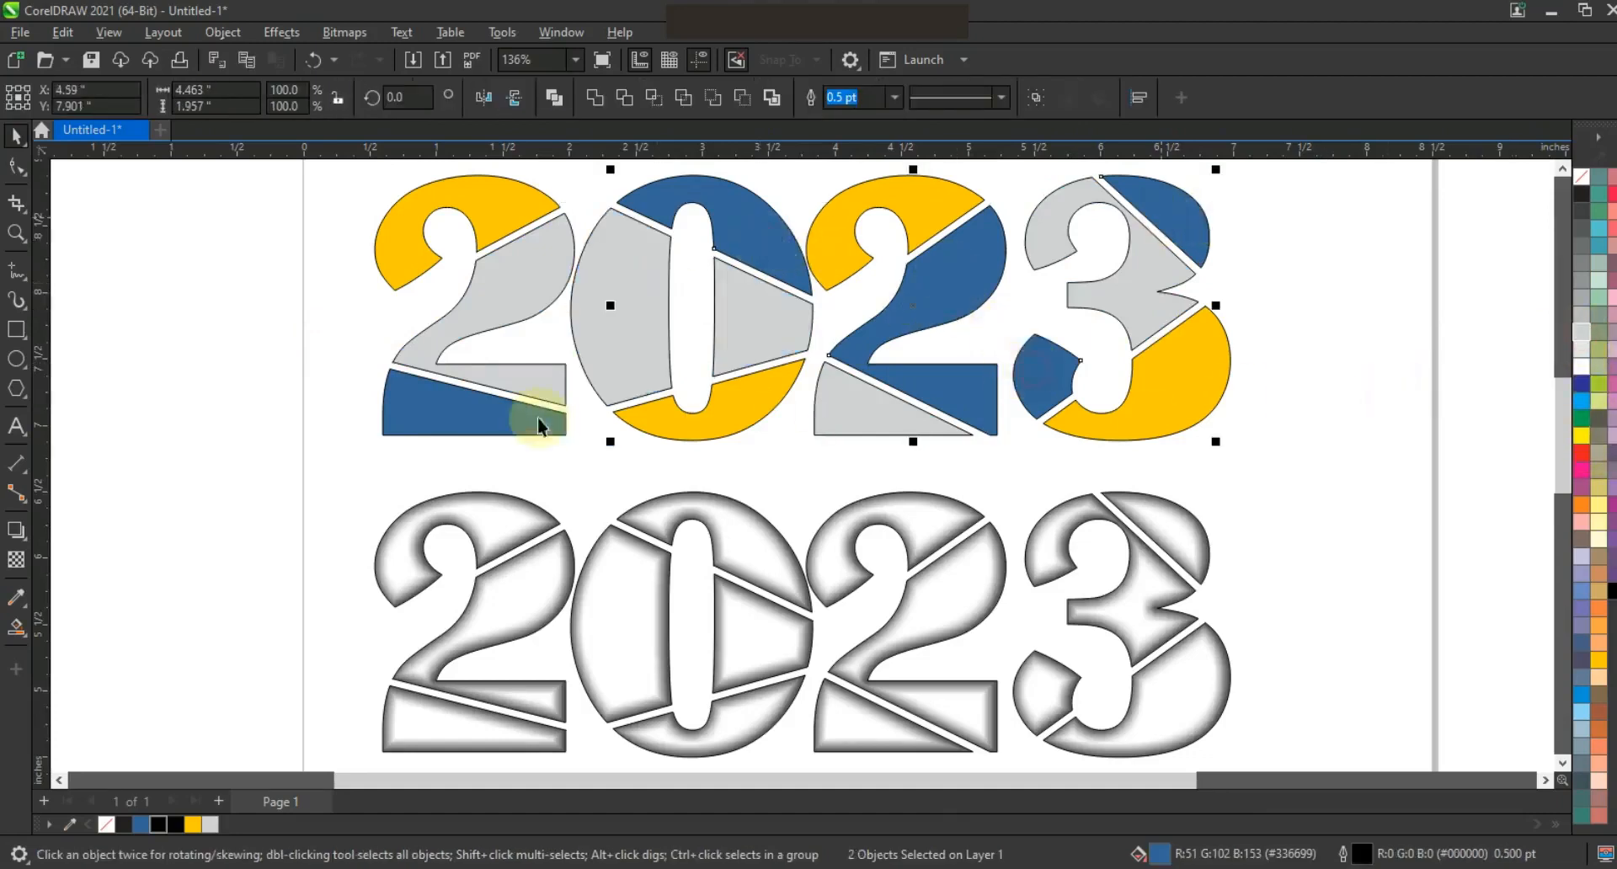
left_click(1581, 455)
left_click(1284, 413)
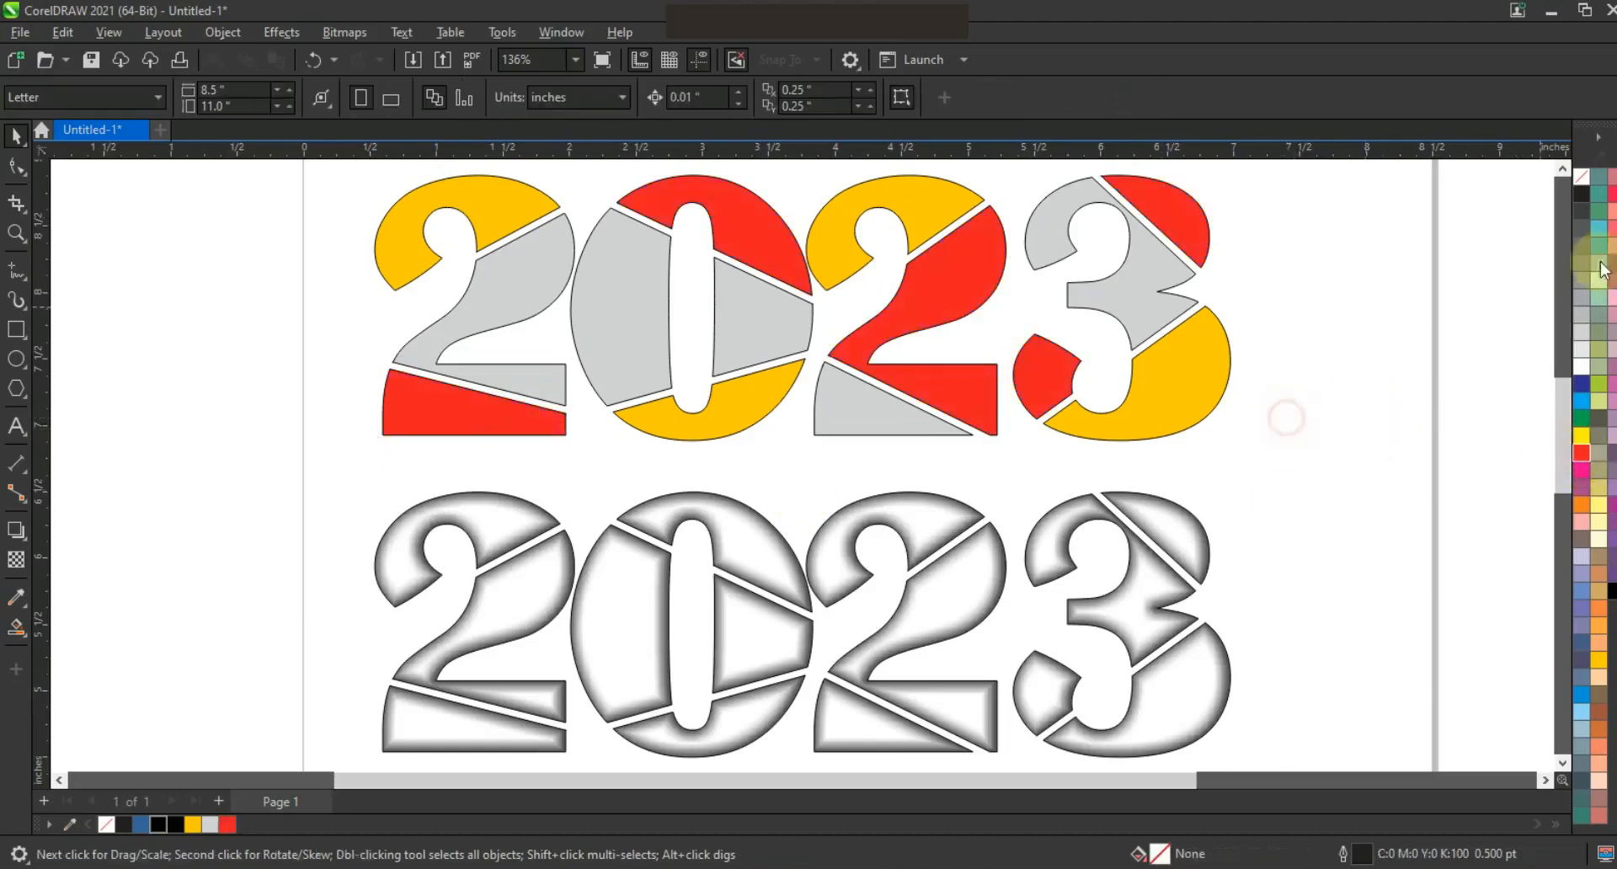
Remove the outlines from all the colored 2023 sections and group them
left_click(1563, 169)
left_click_drag(330, 509, 303, 508)
right_click(1583, 179)
left_click(1545, 187)
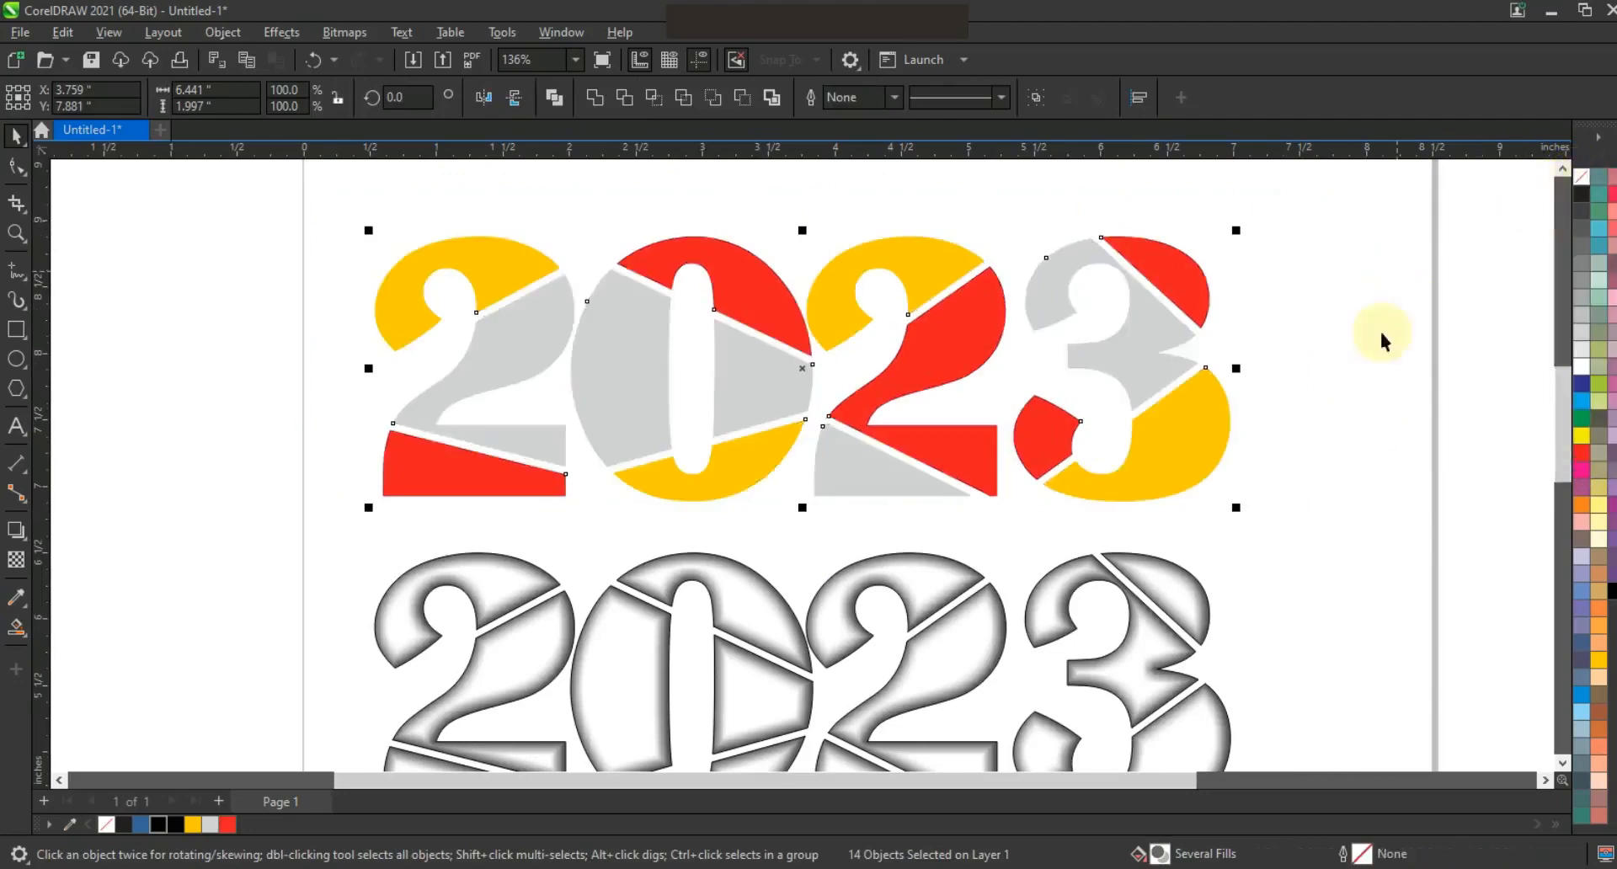
key("ctrl+g")
Align the shaded 2023 PowerClip with the colored 2023 group so it lies exactly over it
left_click(1066, 591)
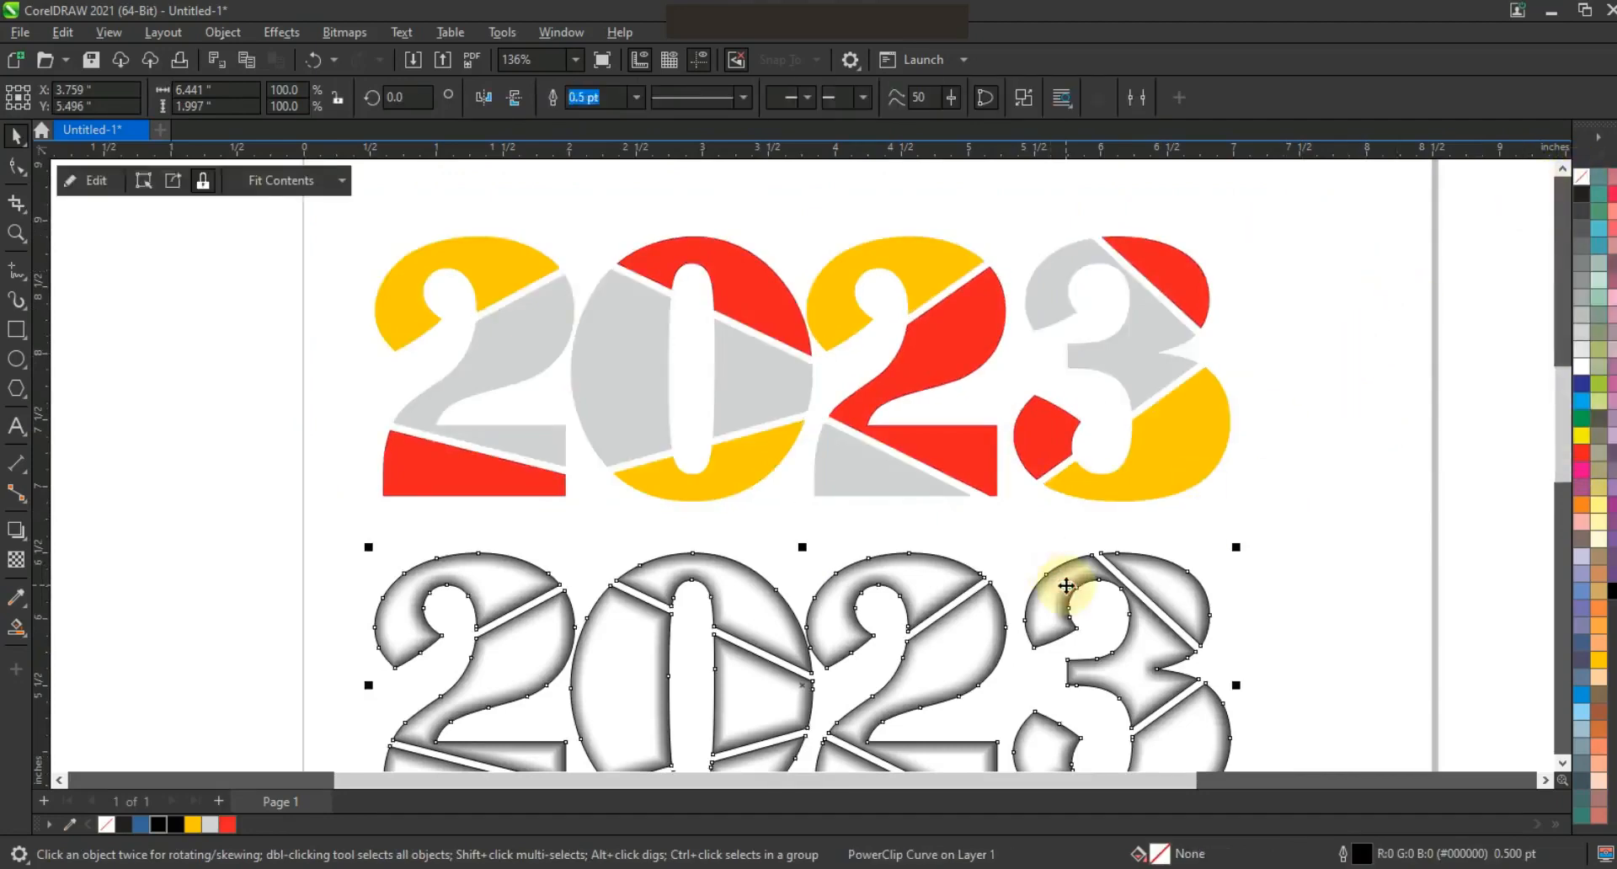
left_click(923, 480, "shift")
key("e")
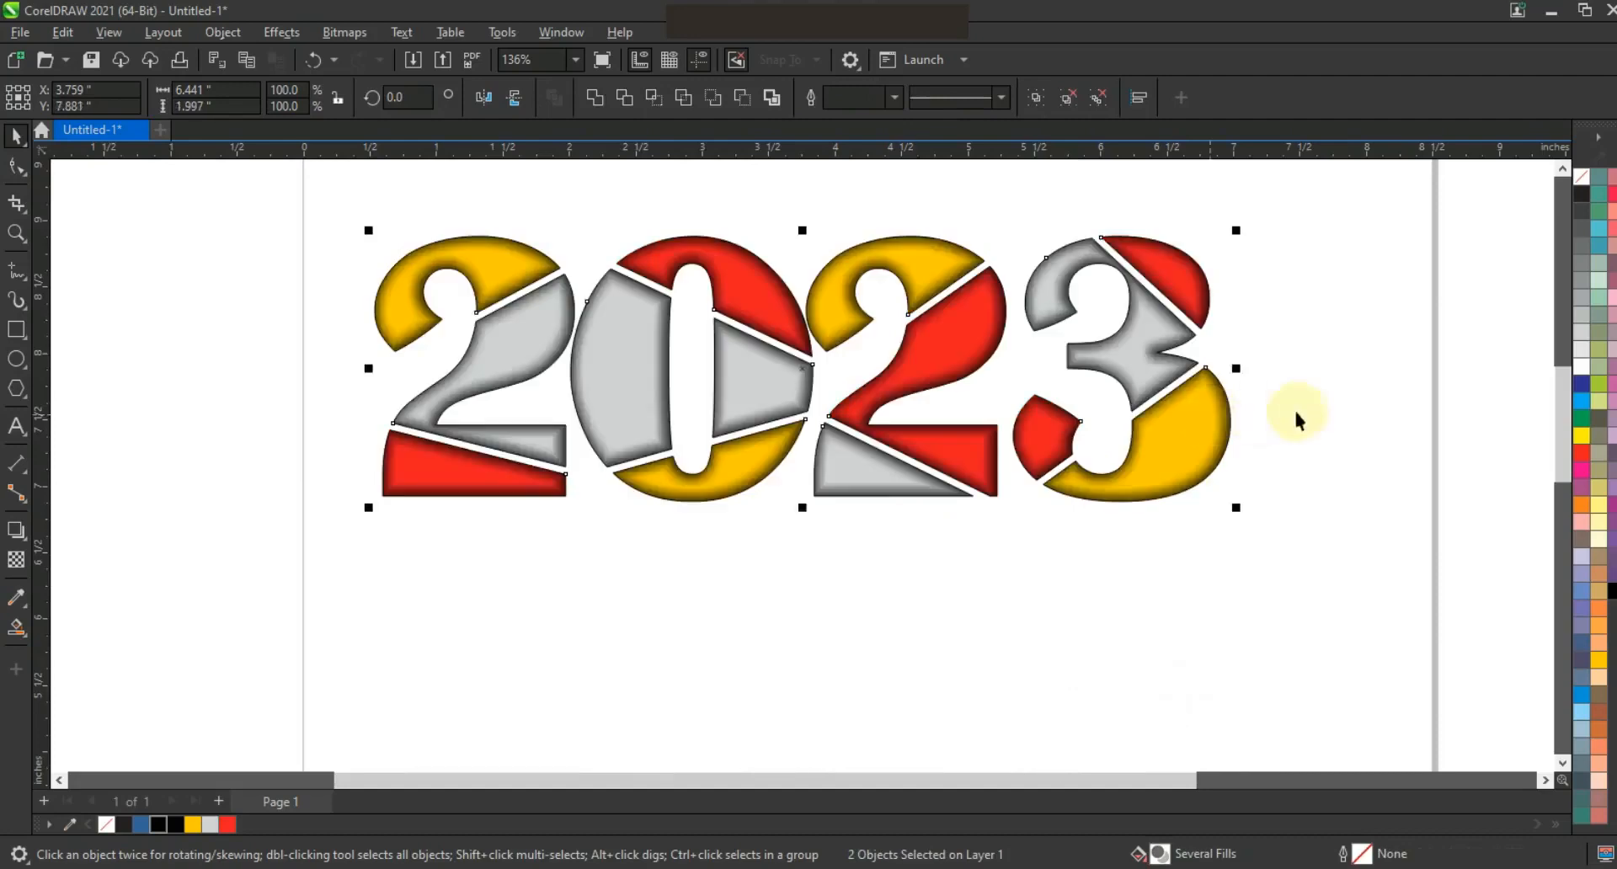
left_click(1300, 411)
Remove the outline from the overlaid 2023 shading and colored group
left_click_drag(1309, 216, 397, 588)
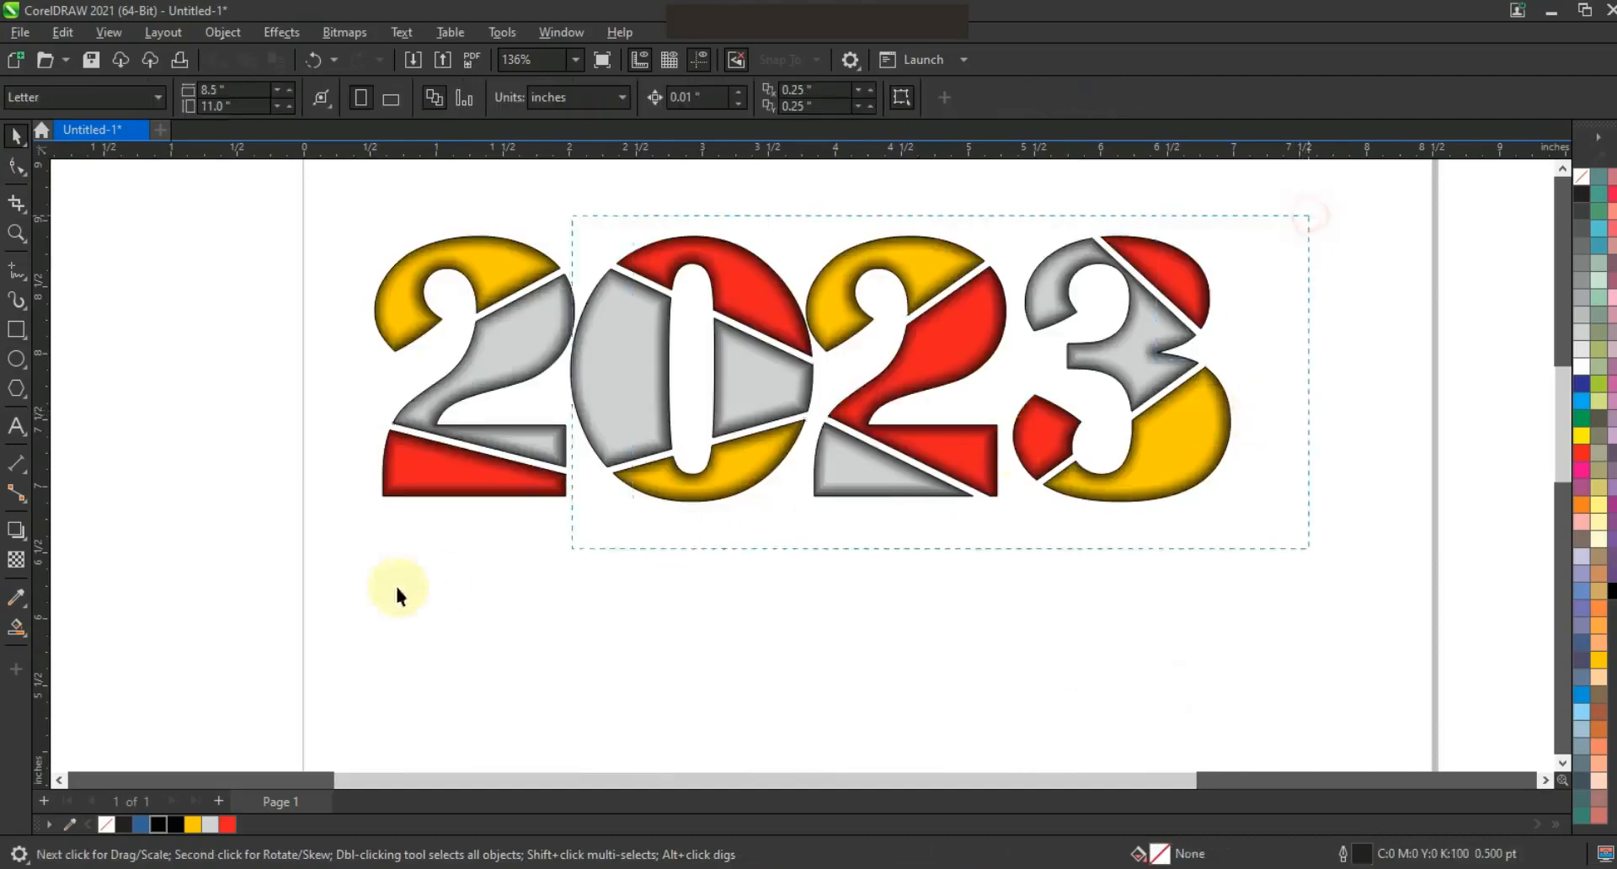
right_click(1581, 178)
left_click(1552, 190)
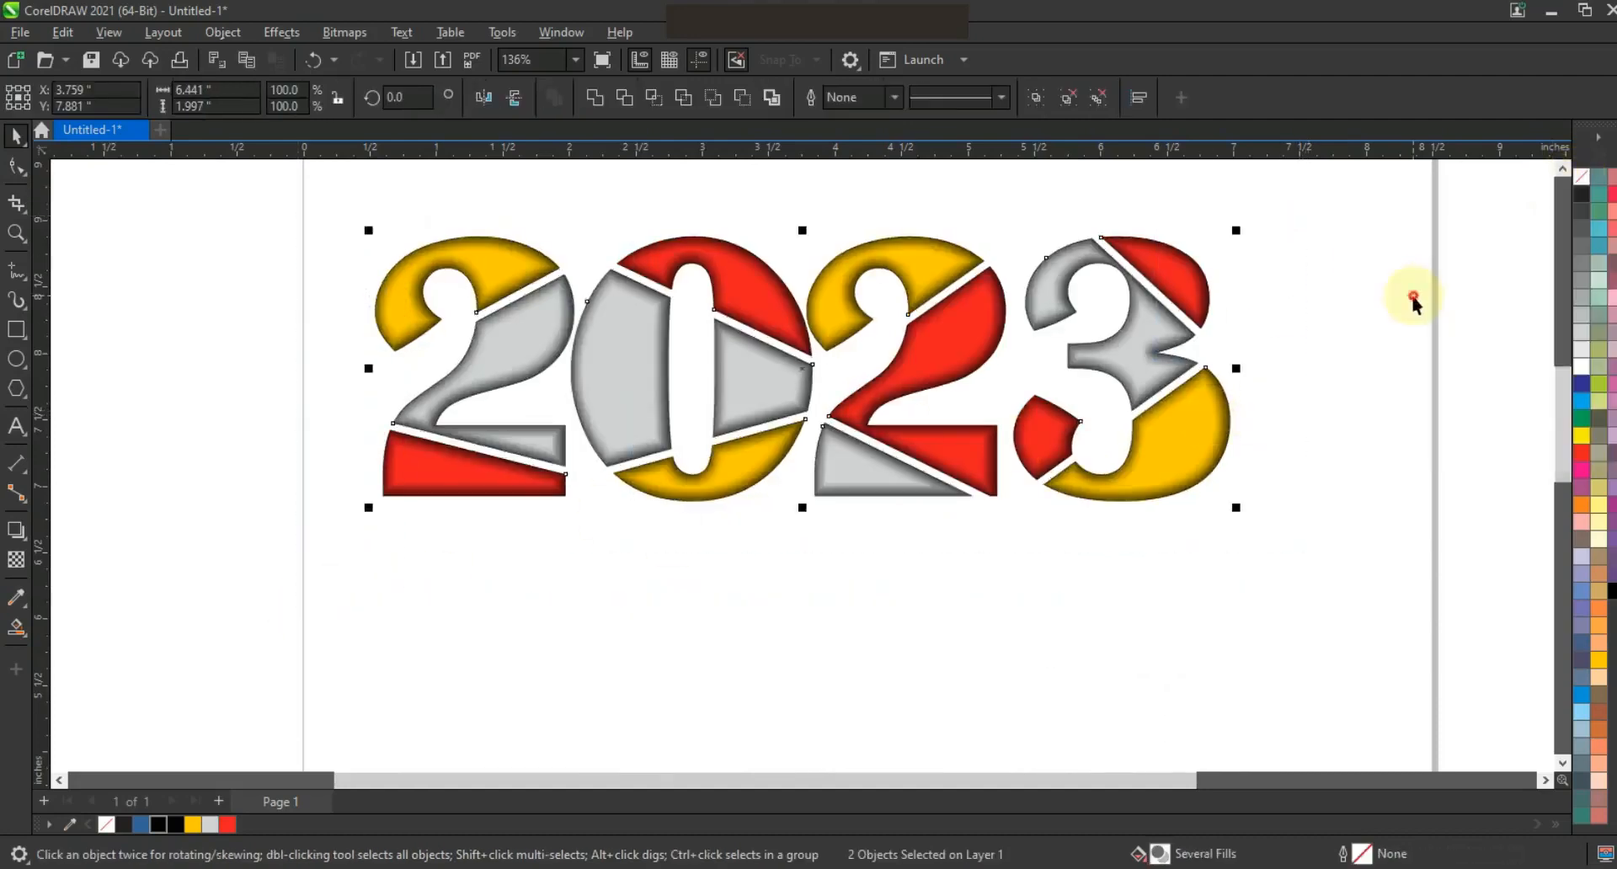
Duplicate the shaded 2023 design directly below the original and move the copy's shading PowerClip aside, clear of its colored sections
left_click(1413, 297)
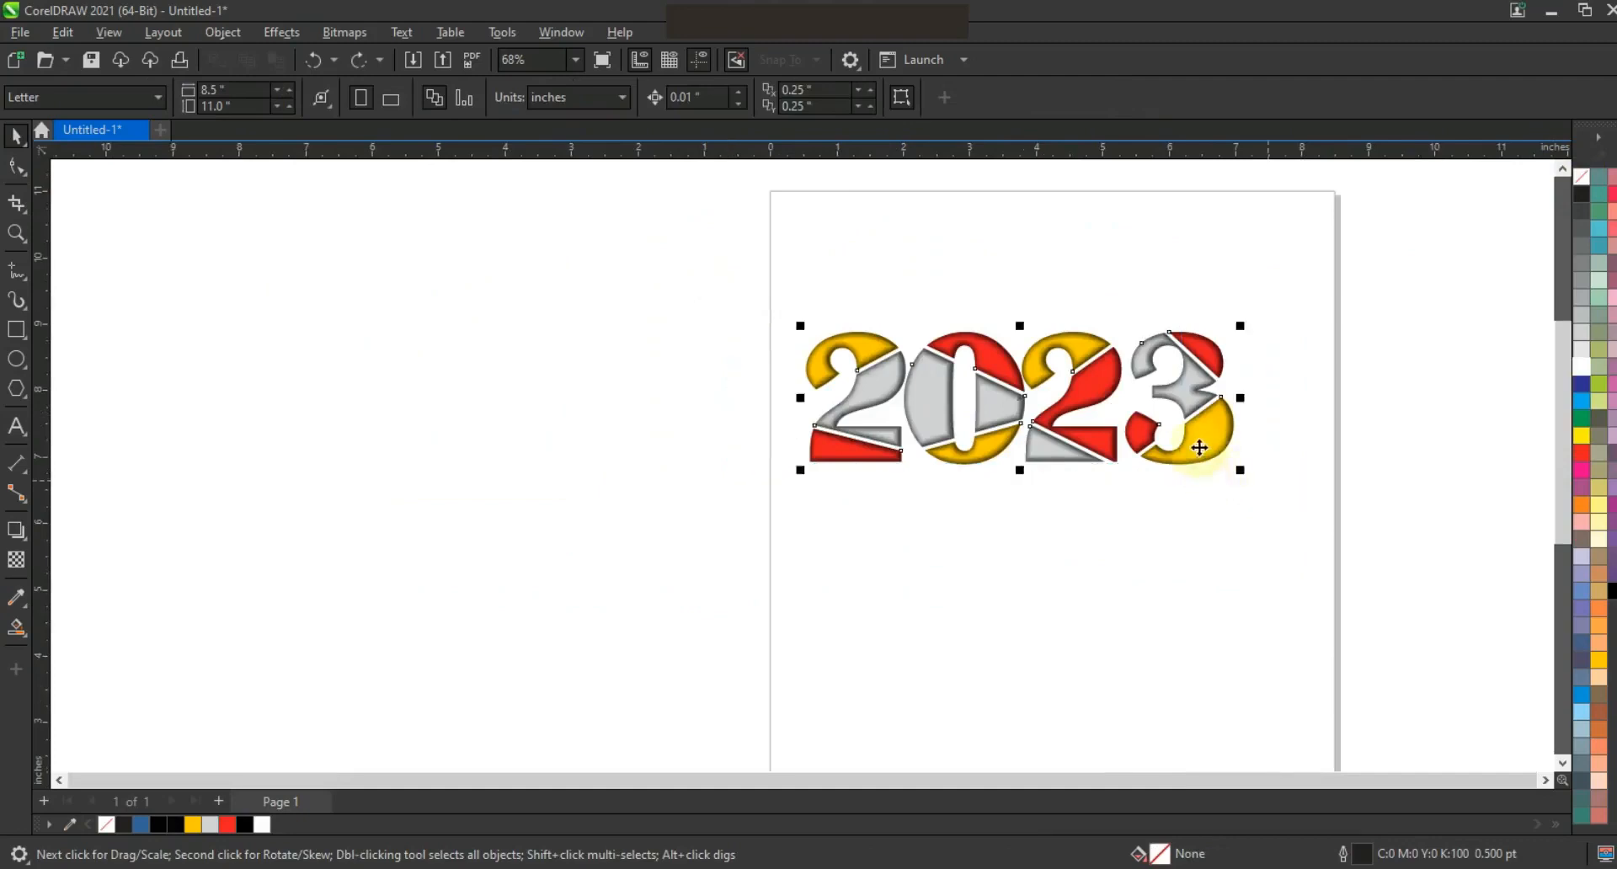
left_click_drag(1199, 447, 1201, 630)
left_click_drag(976, 578, 757, 578)
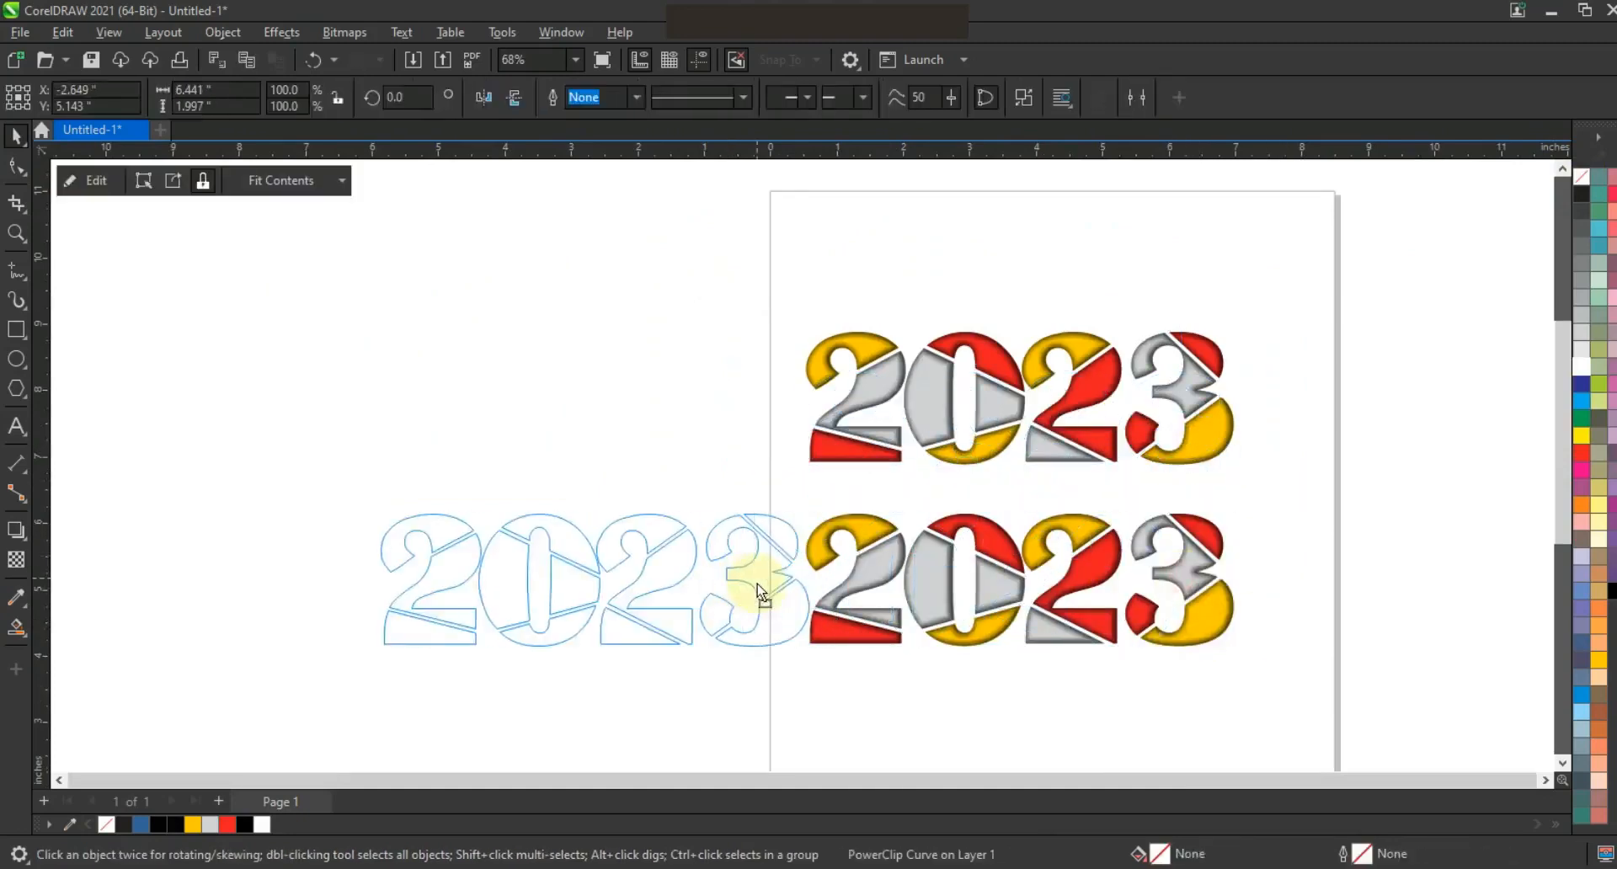
Ungroup the copied colored 2023 and fill the gray sections of all four digits with light blue
left_click(876, 577)
left_click(707, 274)
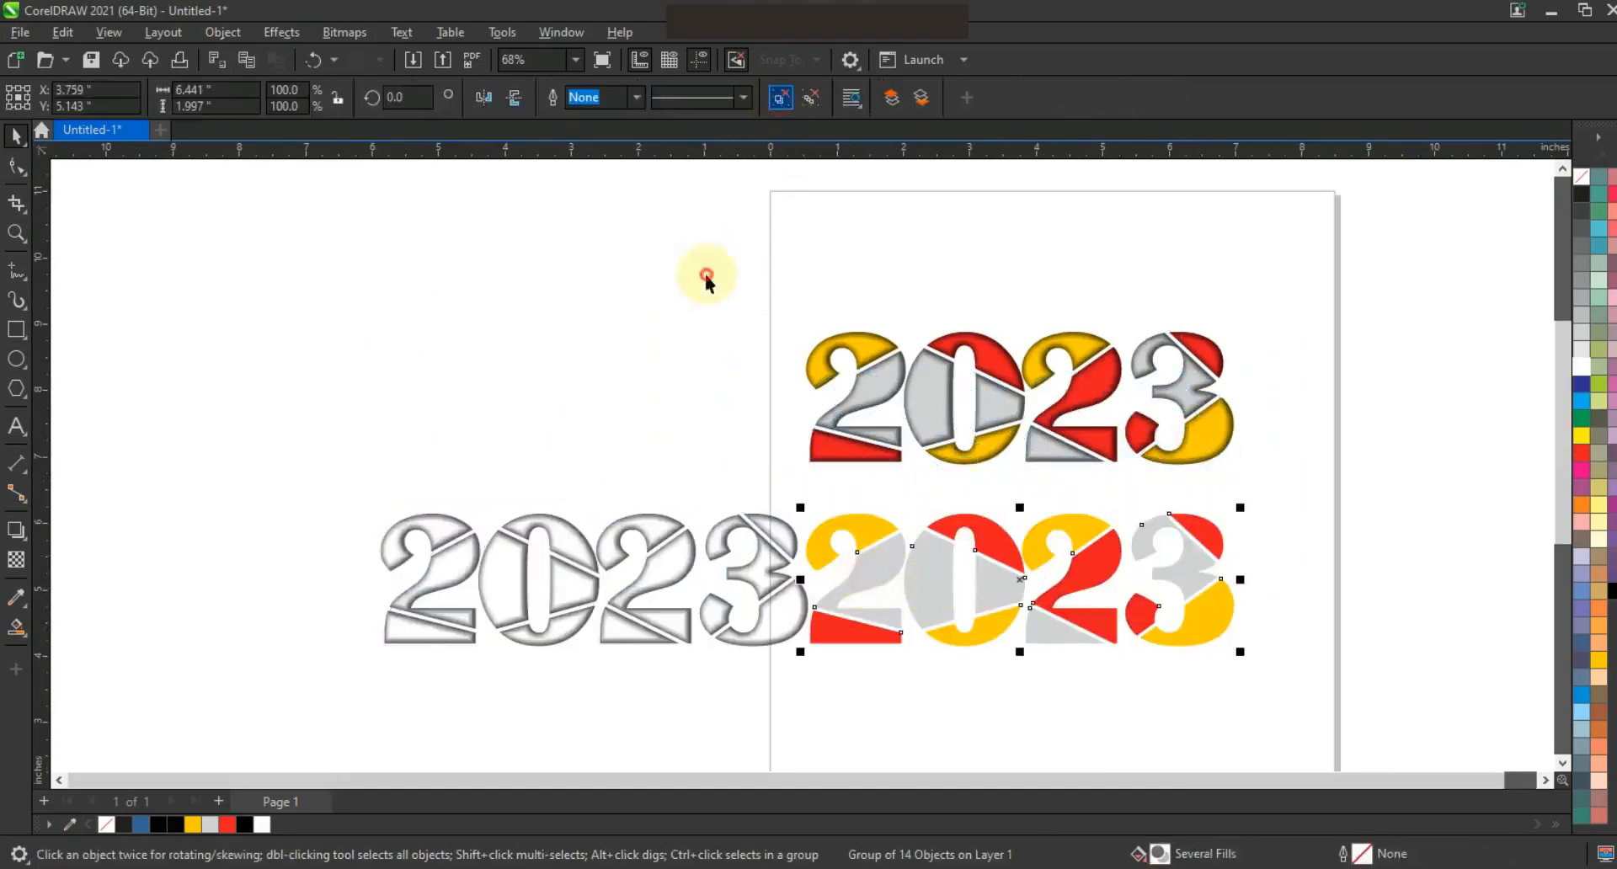
left_click_drag(823, 559, 1021, 599)
left_click(1068, 634, "shift")
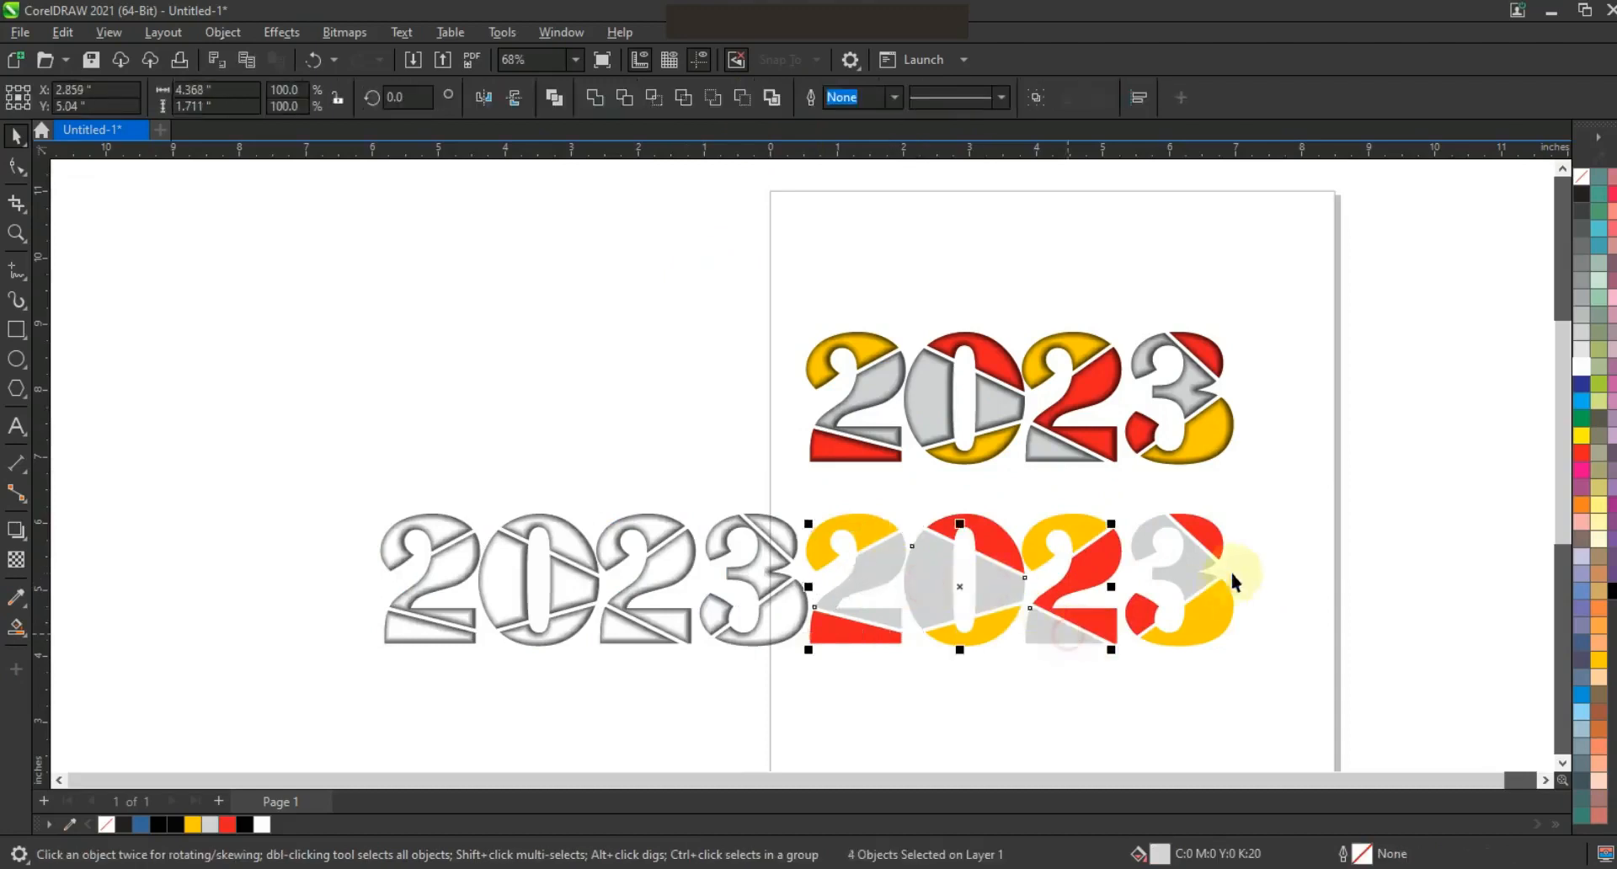
left_click(1582, 400)
left_click(1328, 547)
Fill the red sections of the copied 2023 with purple
left_click(1109, 618)
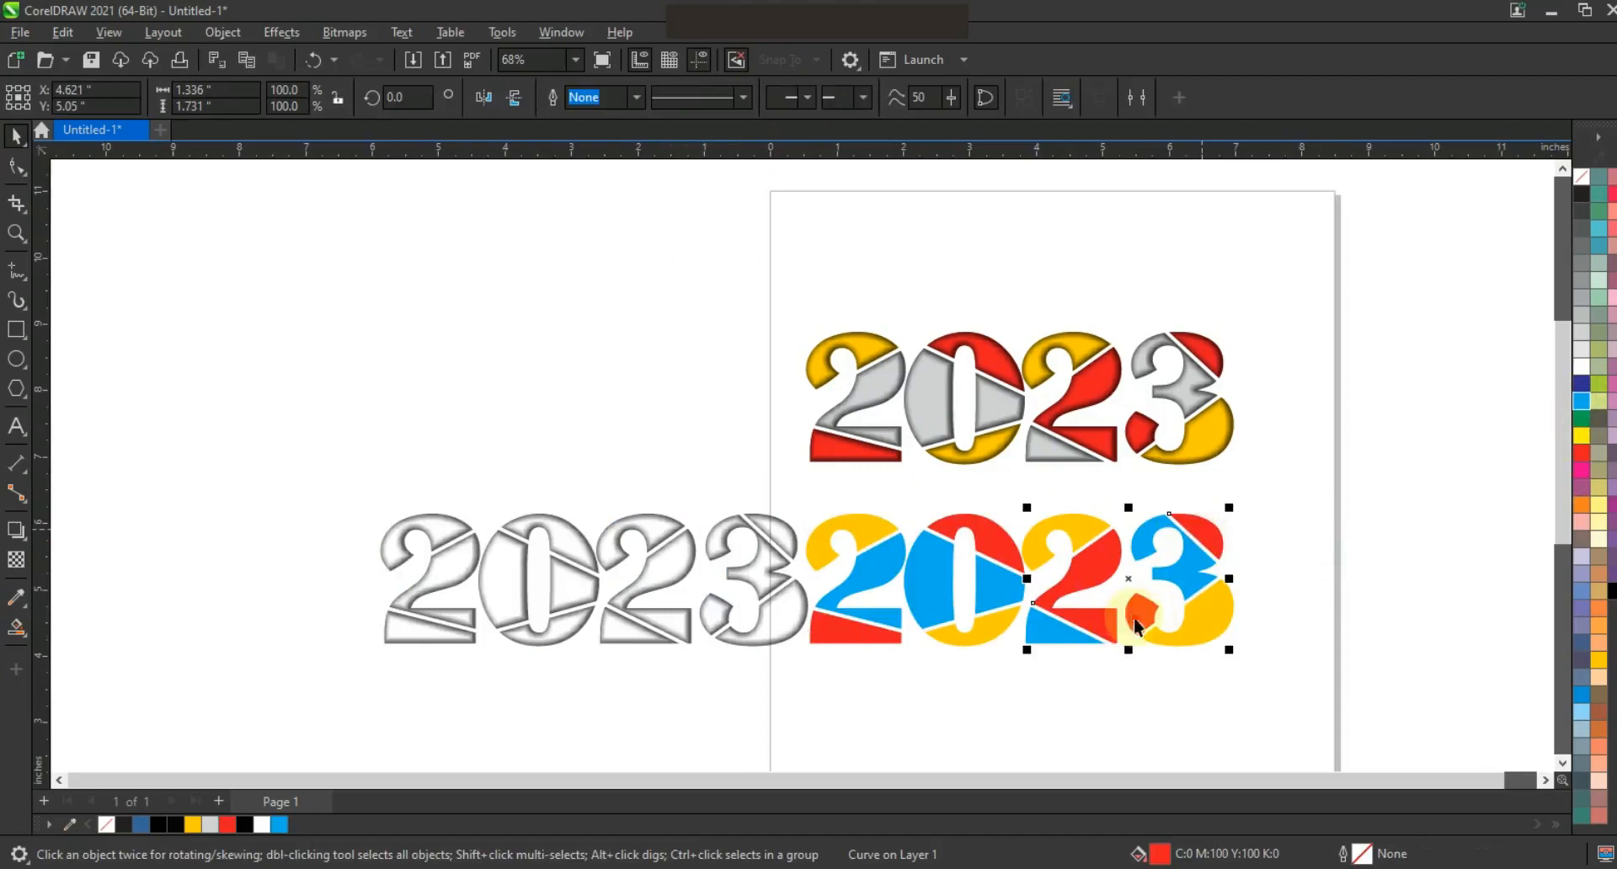
left_click(993, 552, "shift")
left_click(838, 637, "shift")
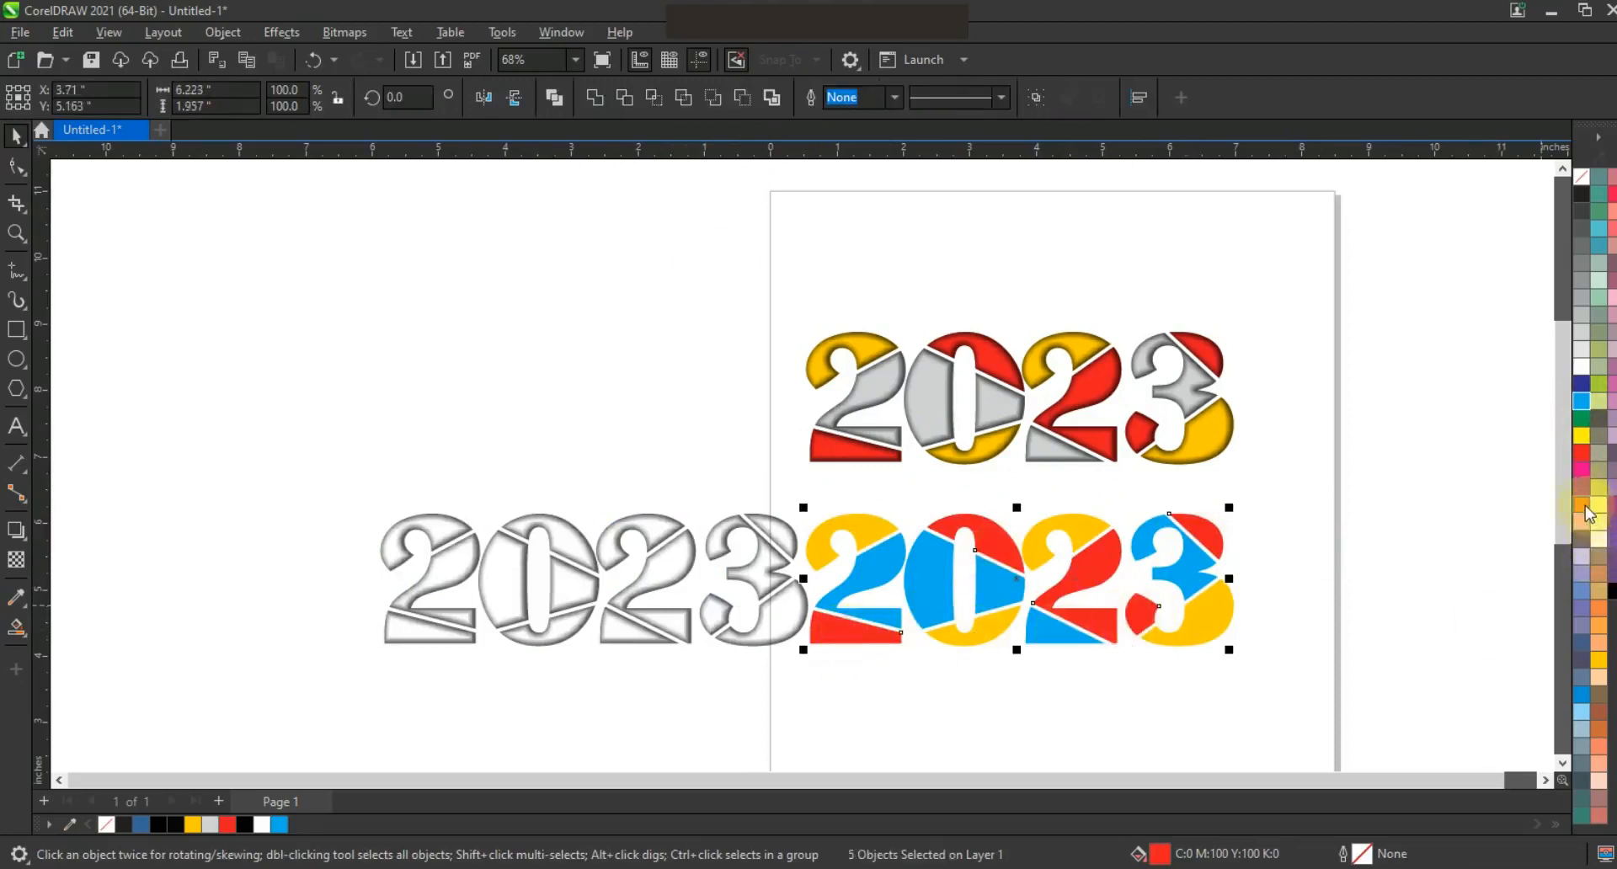
left_click(1586, 696)
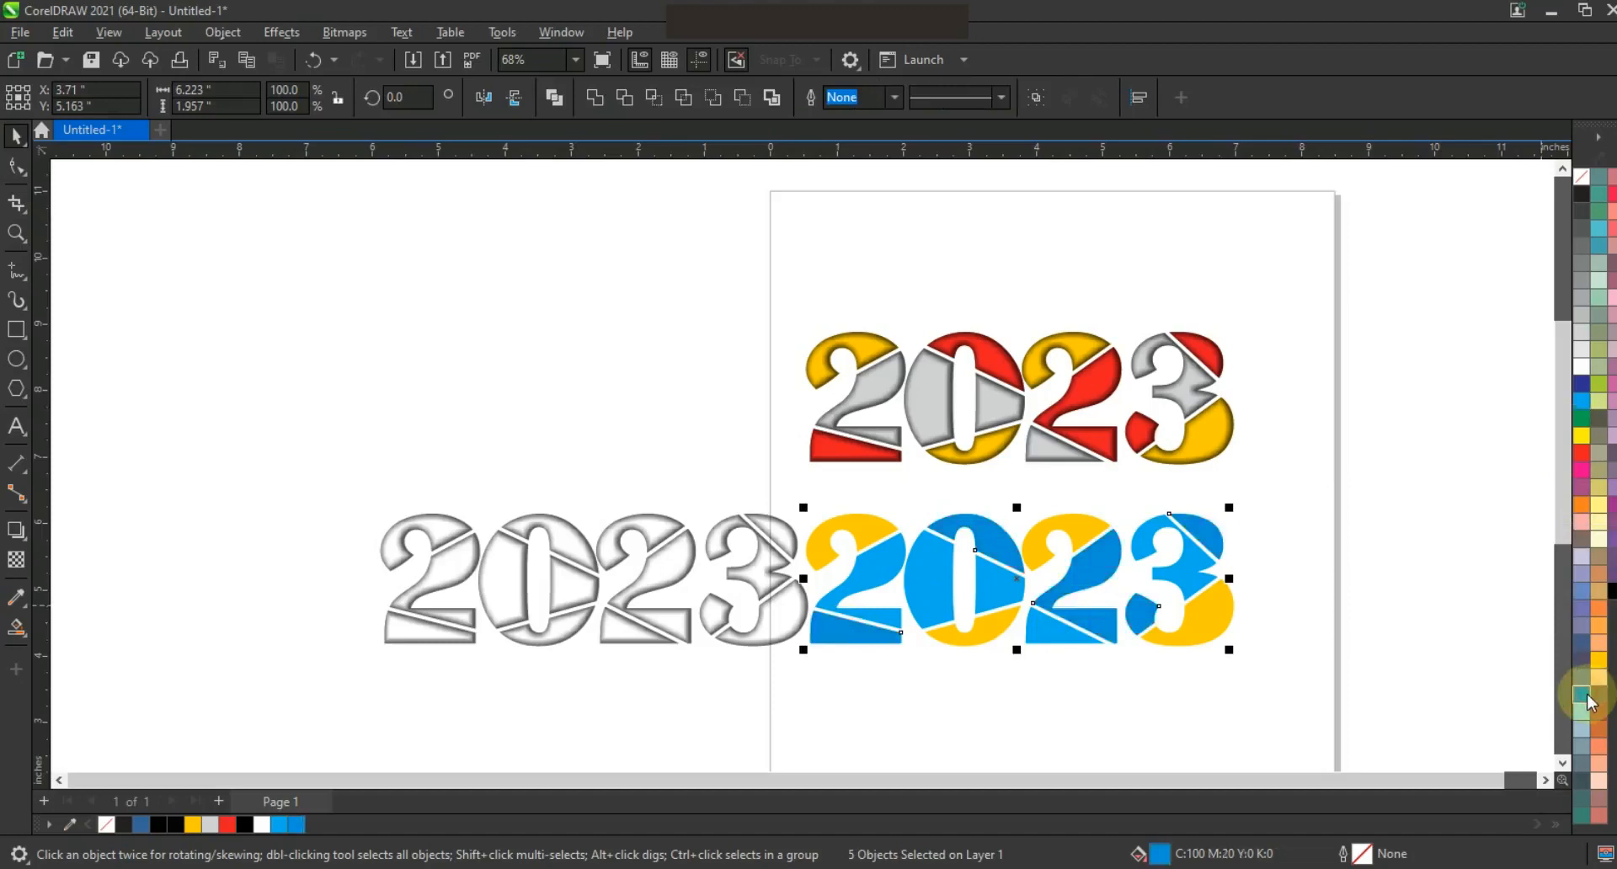
key("ctrl+z")
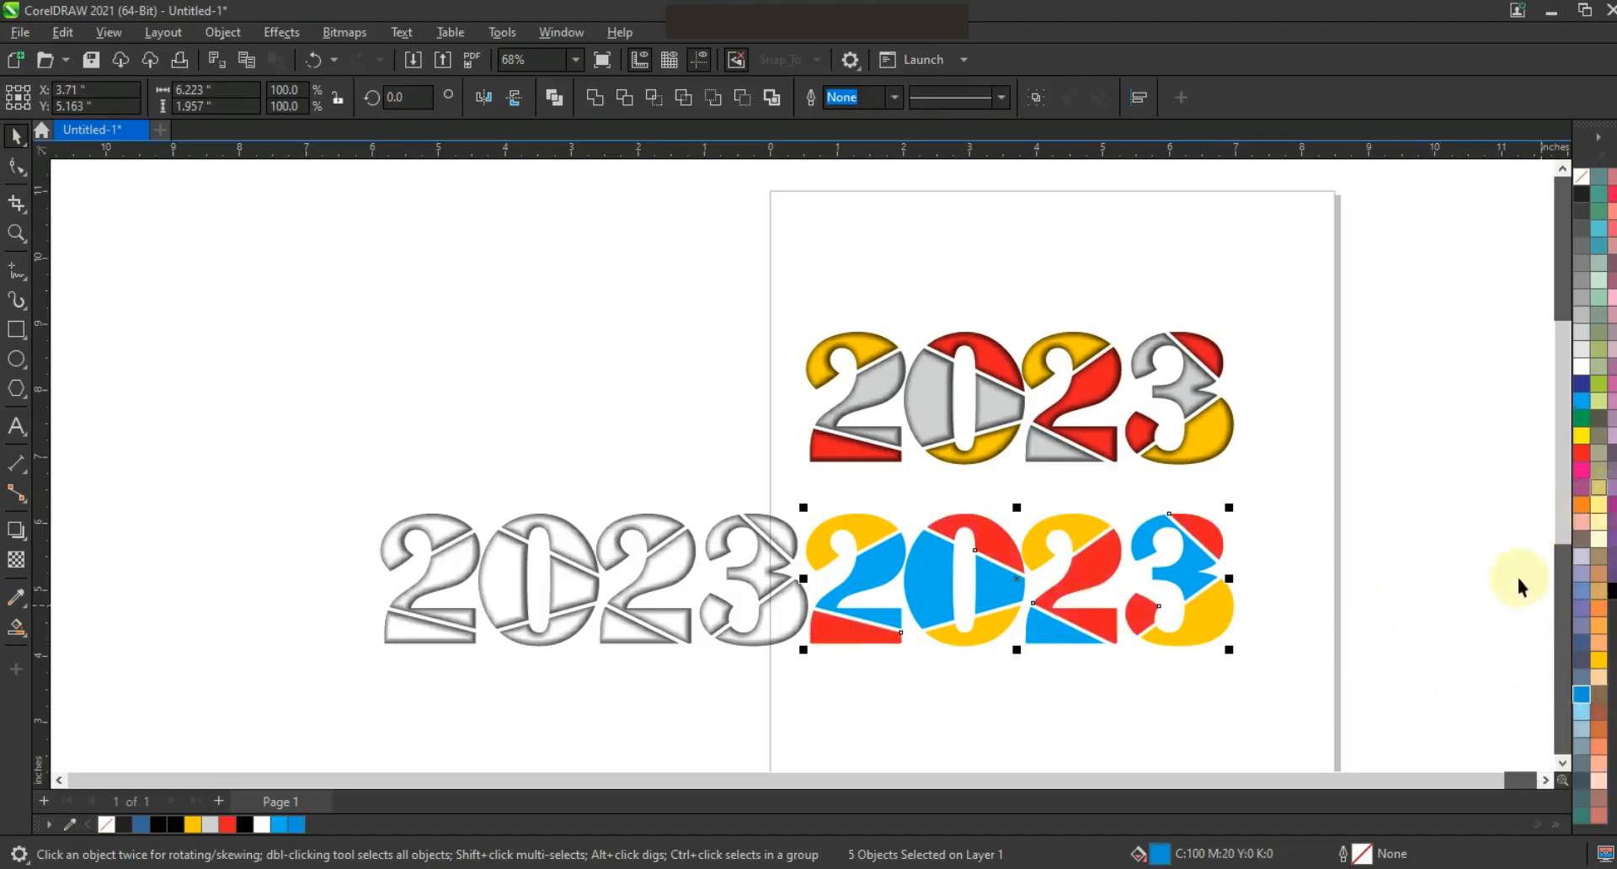
left_click(1608, 506)
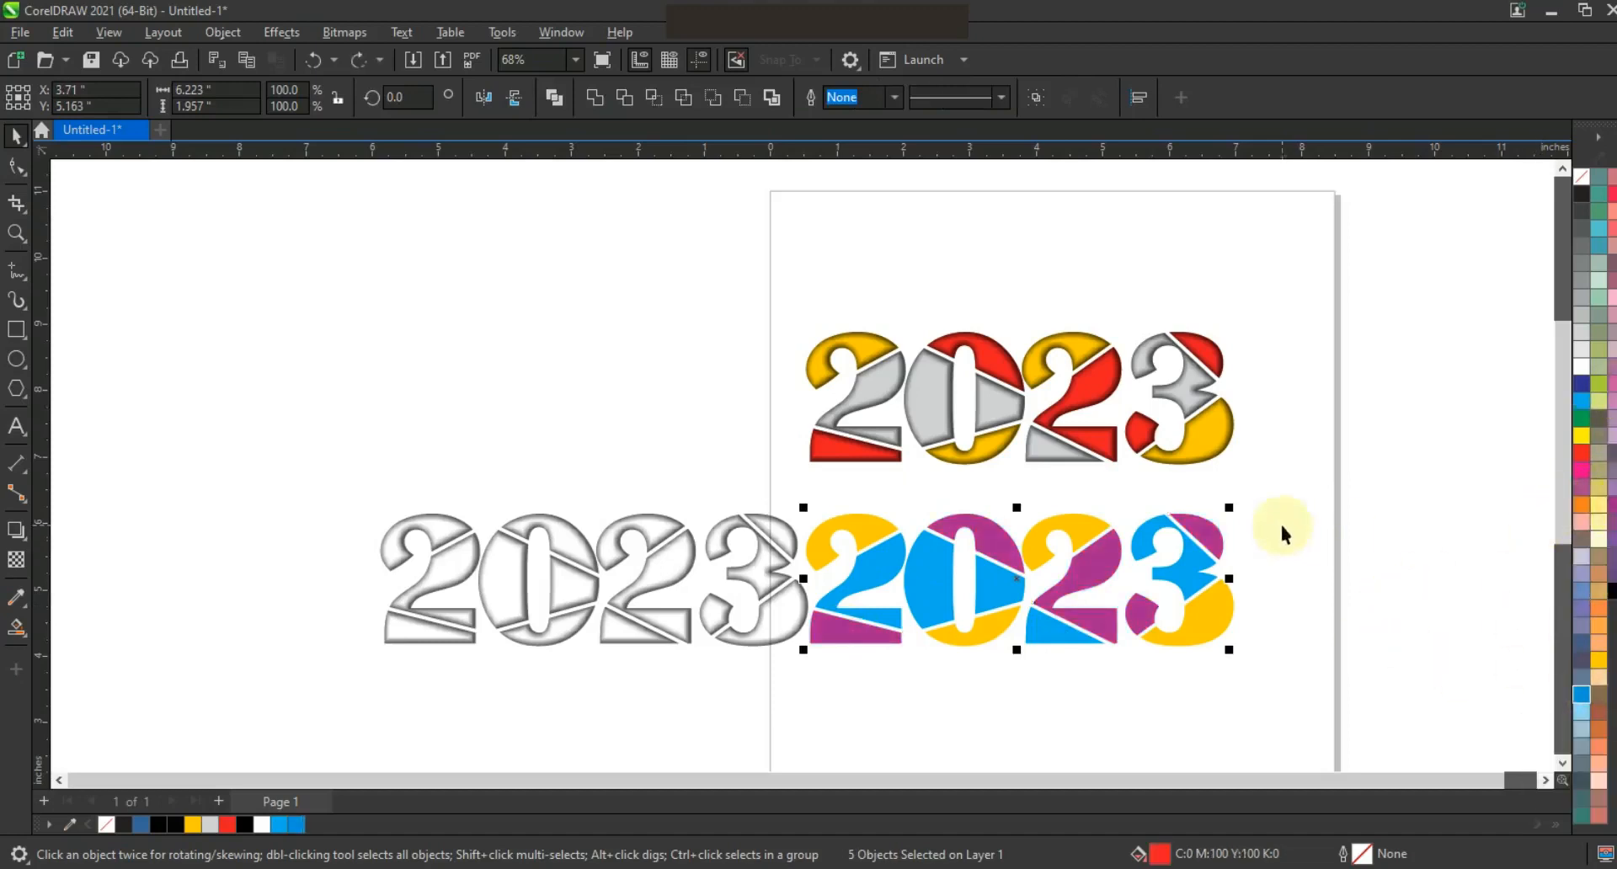
Group the recolored 2023 sections and align the shading PowerClip exactly over them
left_click(1280, 526)
left_click_drag(1212, 679, 1280, 699)
left_click(728, 527)
left_click_drag(727, 528, 813, 552)
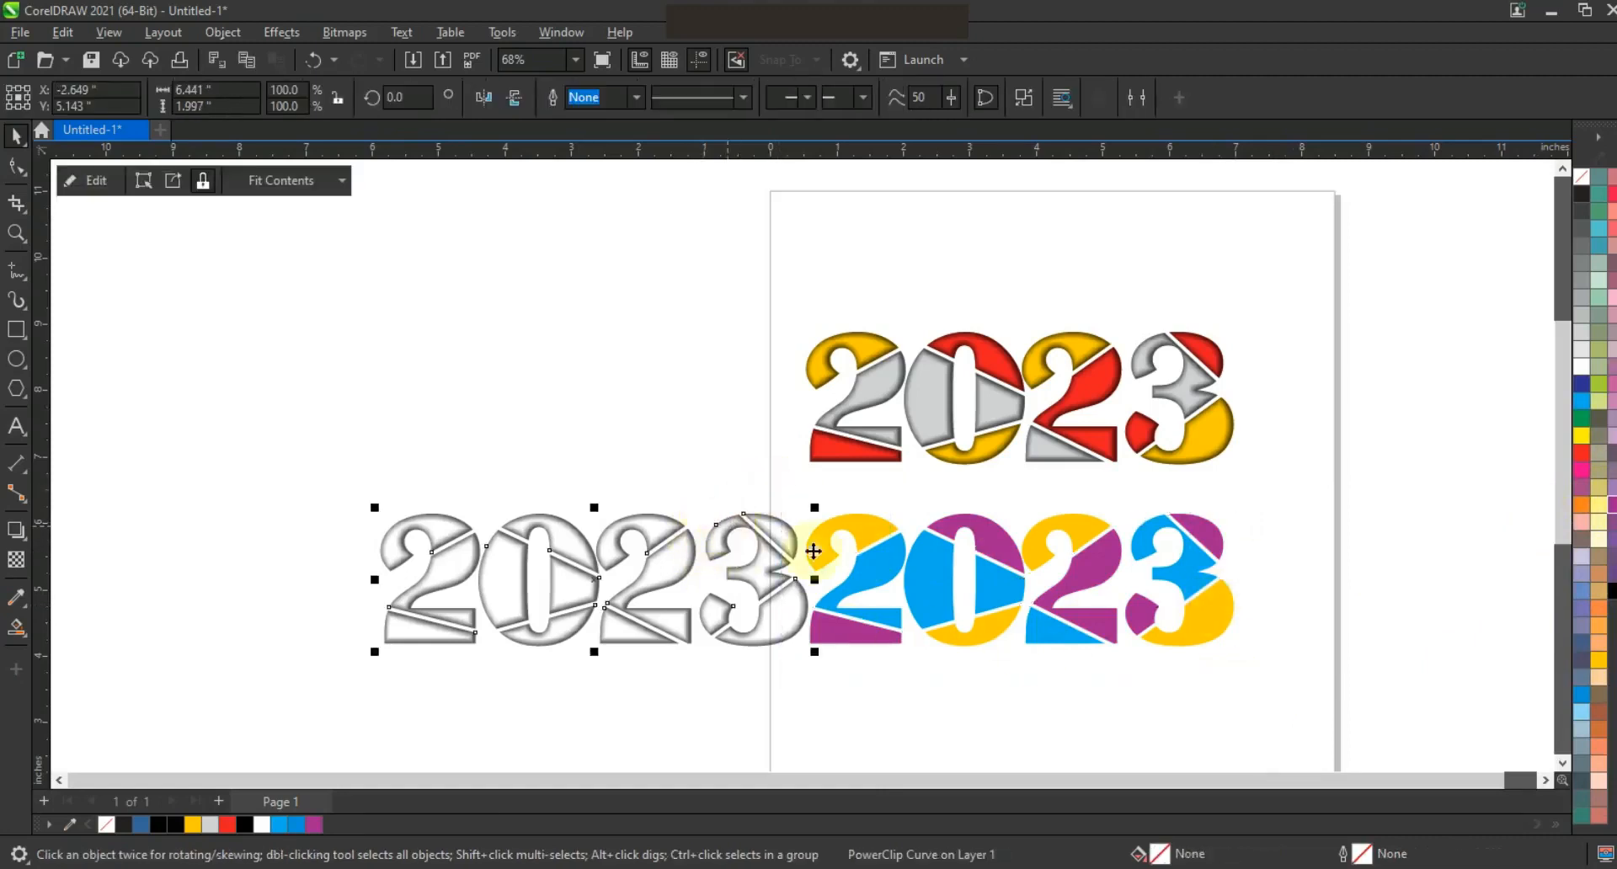
left_click(862, 545, "shift")
key("c")
left_click(623, 566)
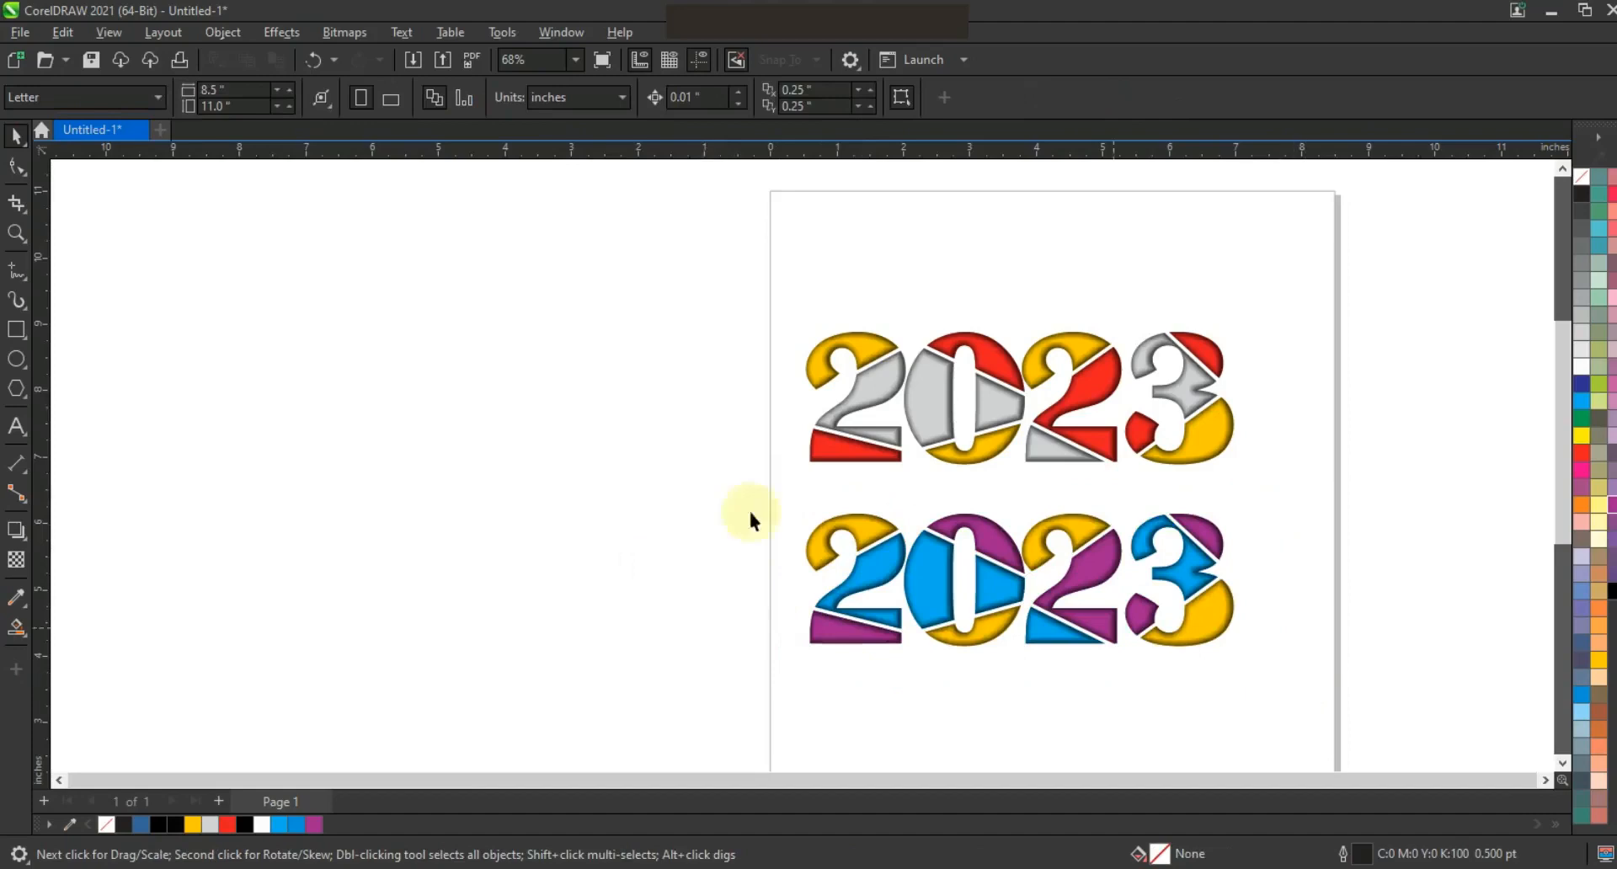
Zoom in on both 2023 designs to compare their color versions
left_click(17, 234)
left_click_drag(755, 253, 1364, 678)
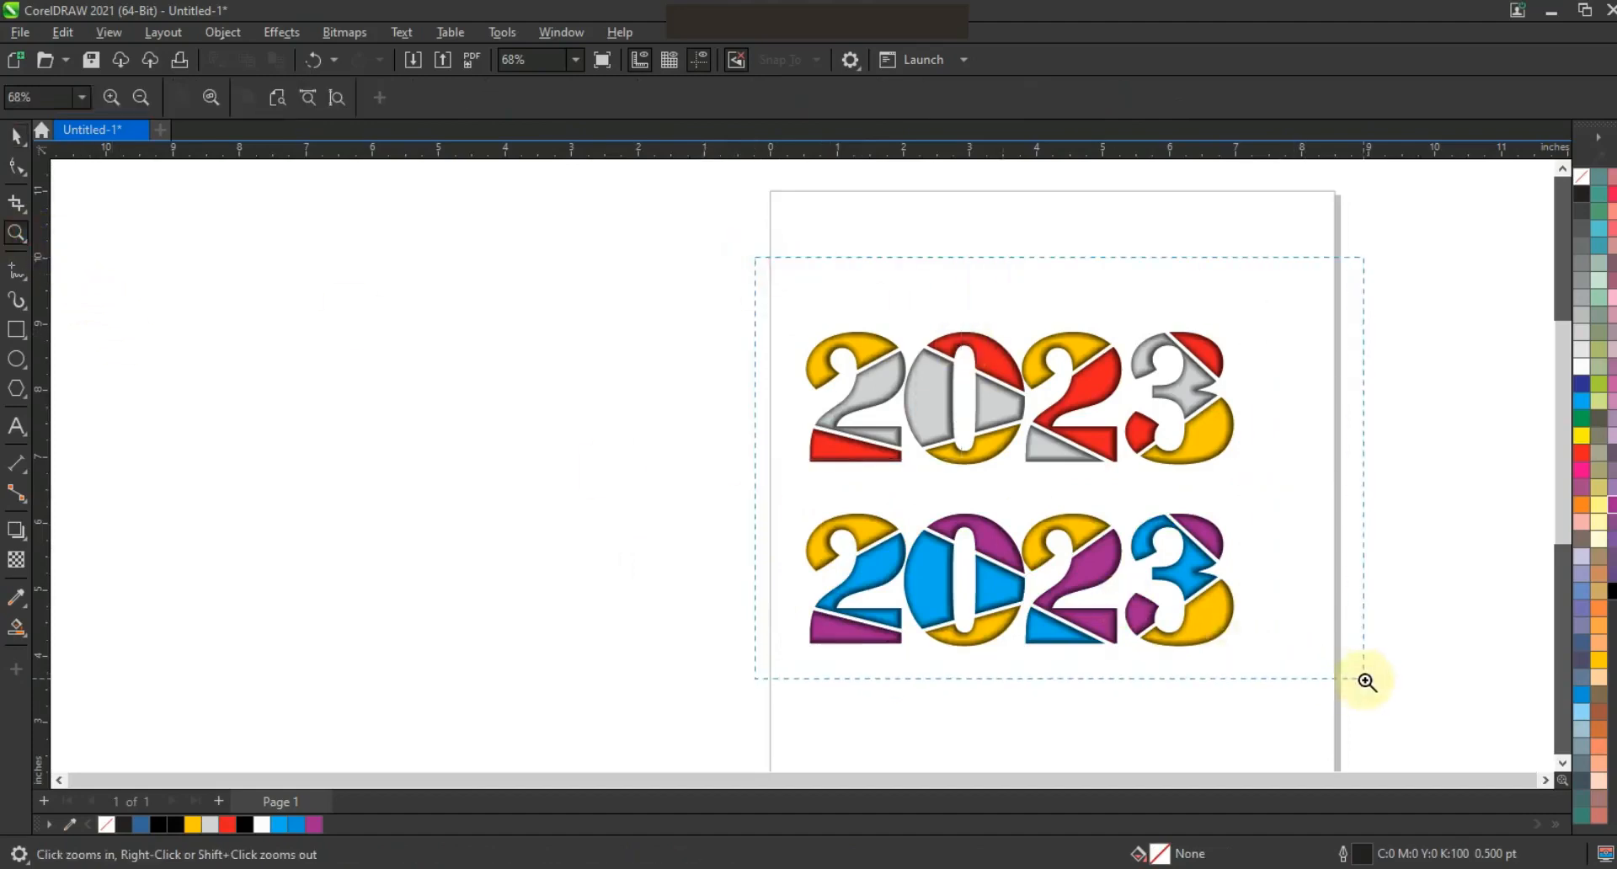